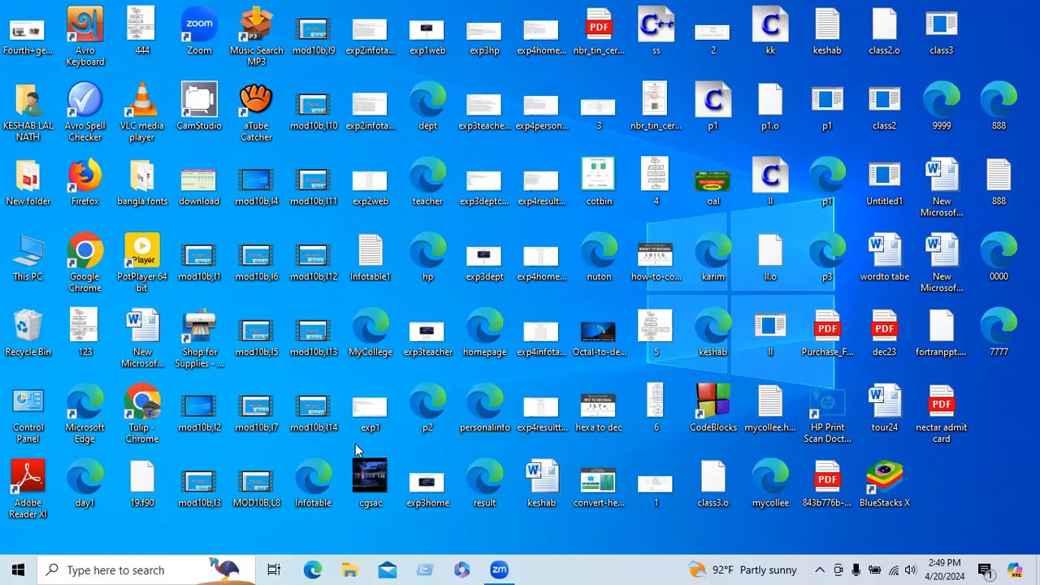
Launch Google Chrome with the profile marked by the letter k and maximize its window.
double_click(86, 257)
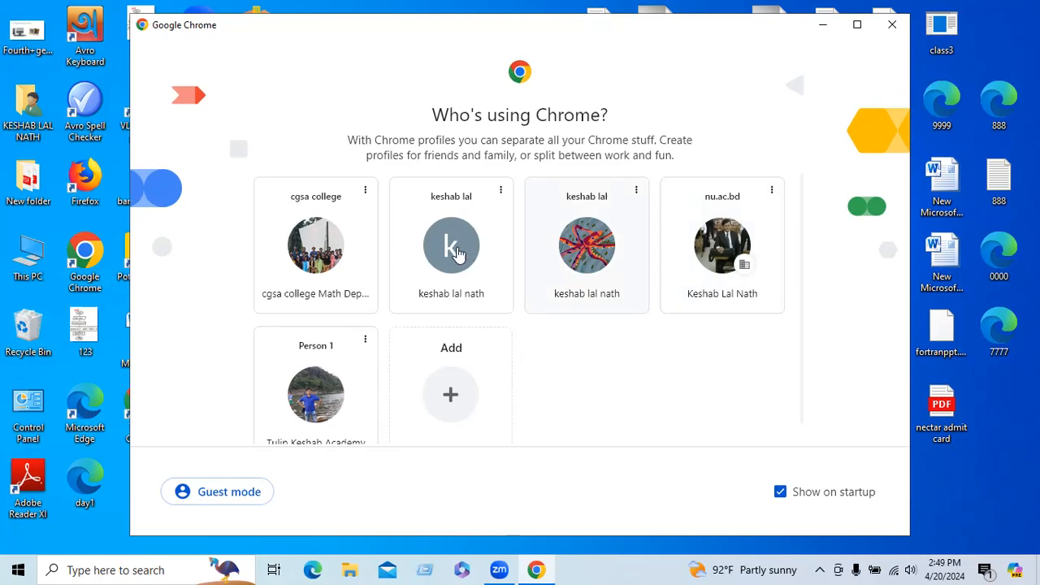
left_click(455, 248)
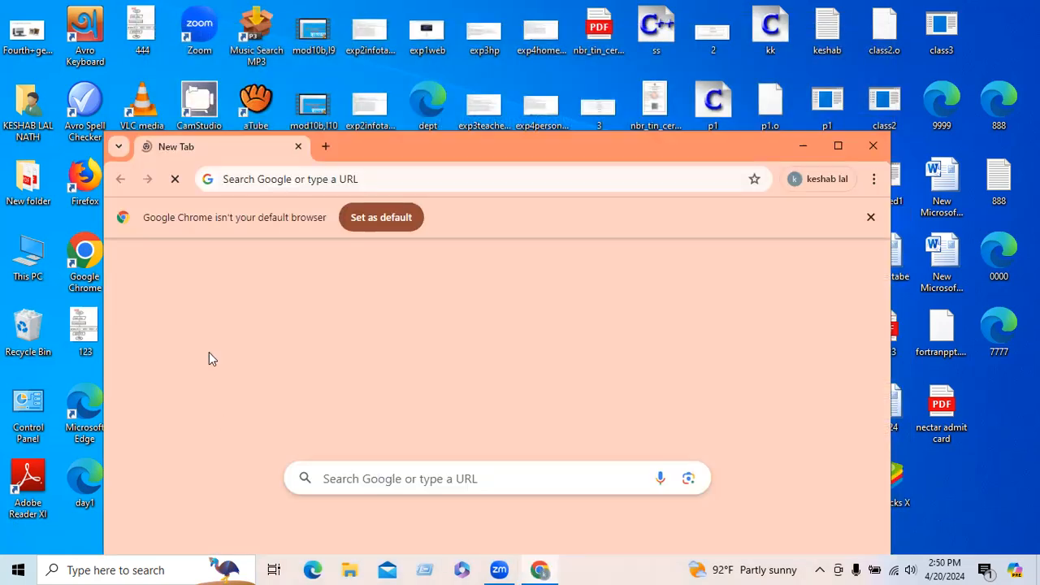
left_click(837, 146)
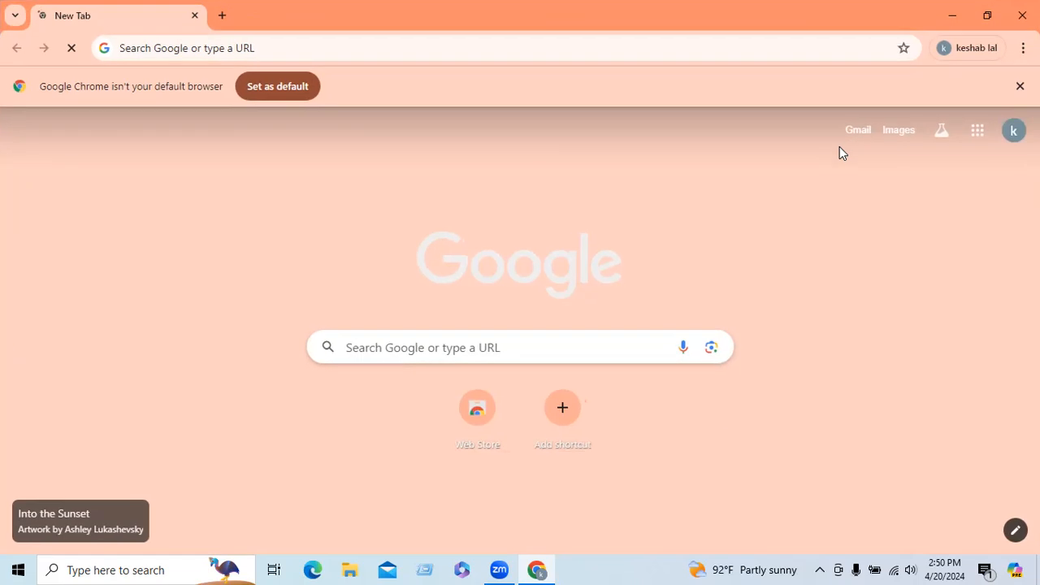
Search for "adobe firefly" and open Adobe's Firefly product page from the results.
left_click(294, 44)
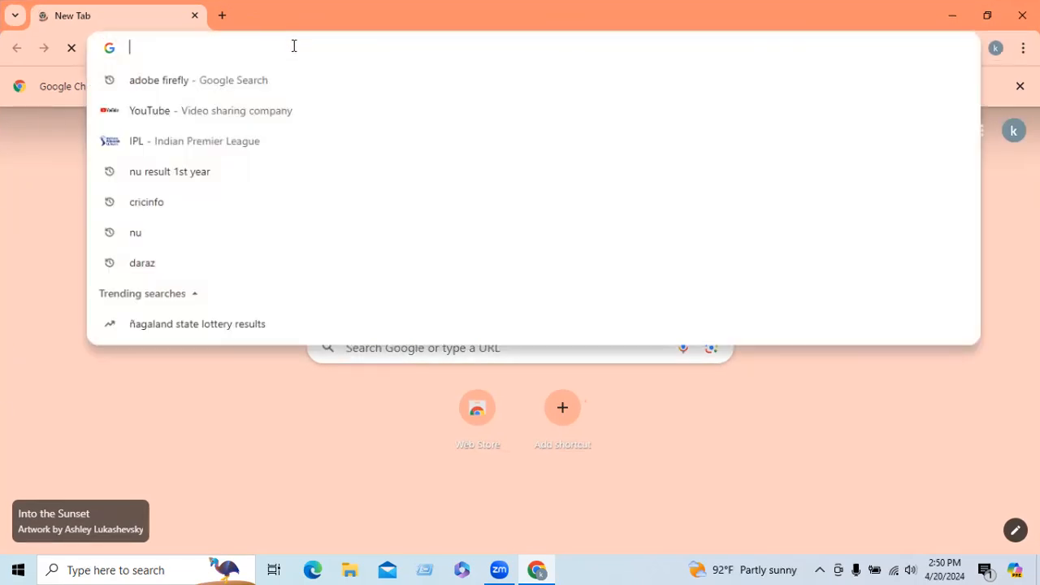
left_click(169, 80)
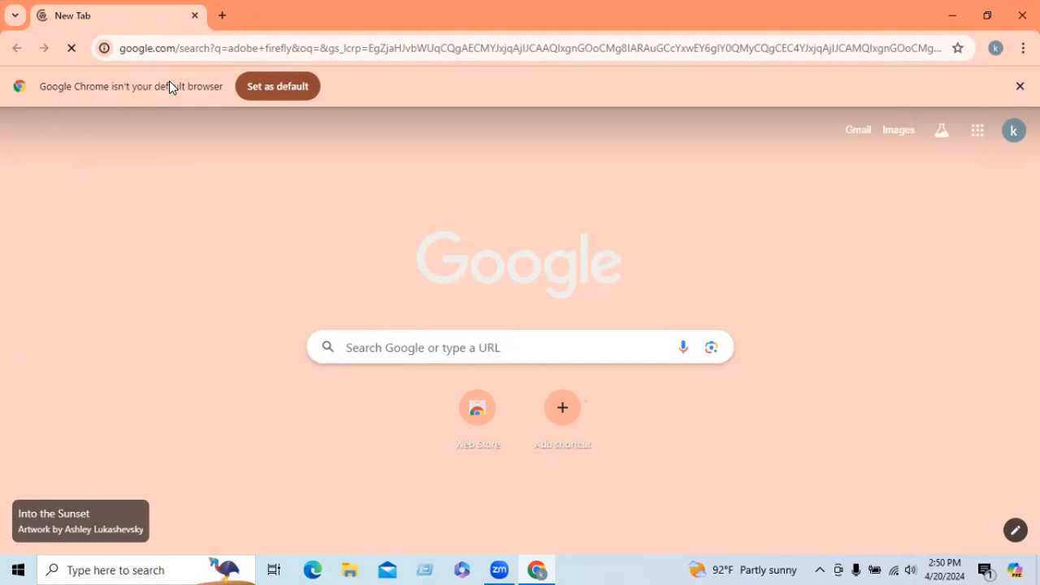
left_click(248, 331)
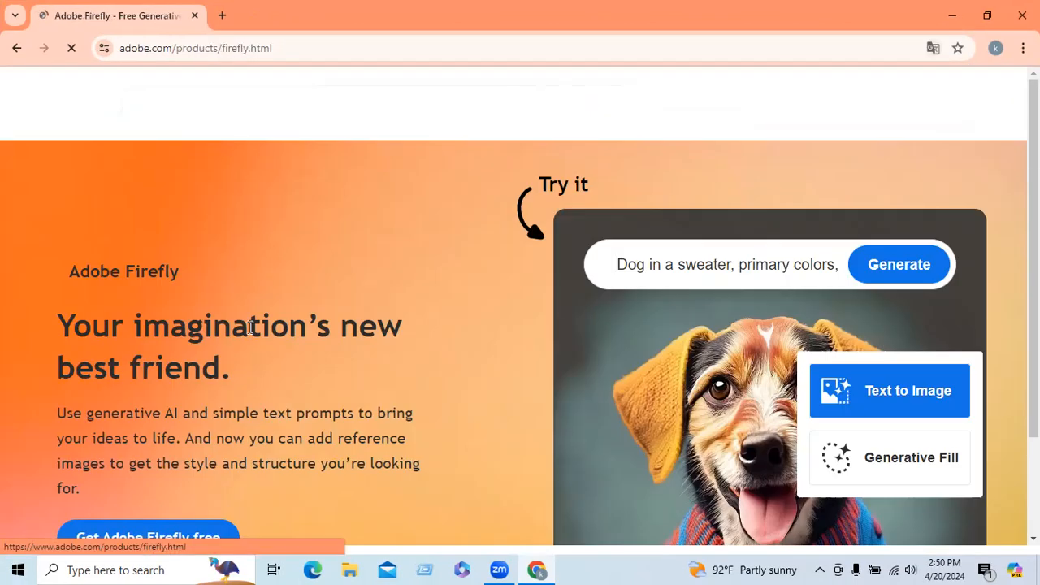
Examine the Text to Image, Generative Fill and Text Effects features offered on the Firefly product page.
scroll(427, 432, "down", 3)
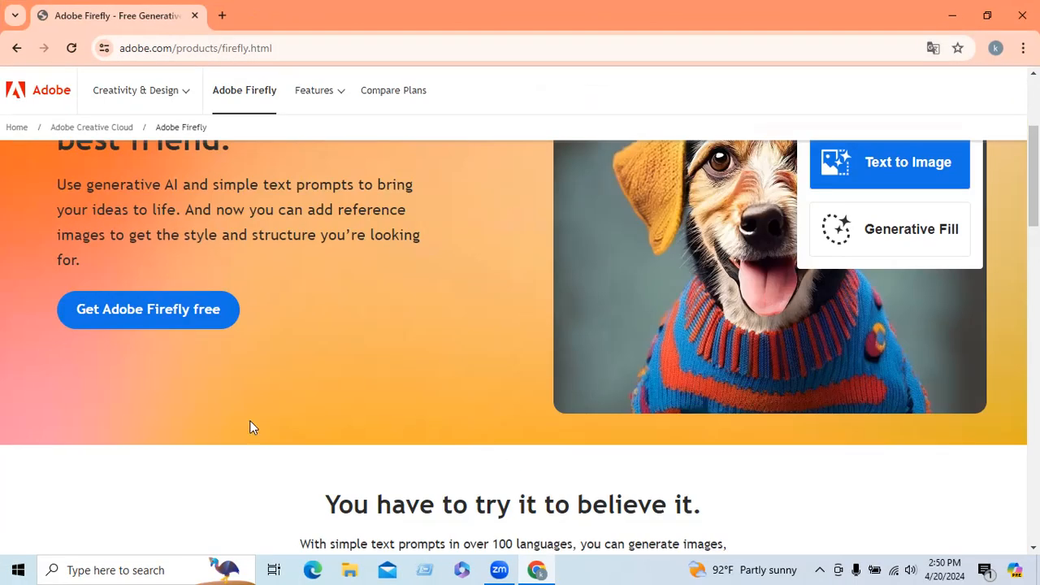
scroll(377, 423, "down", 8)
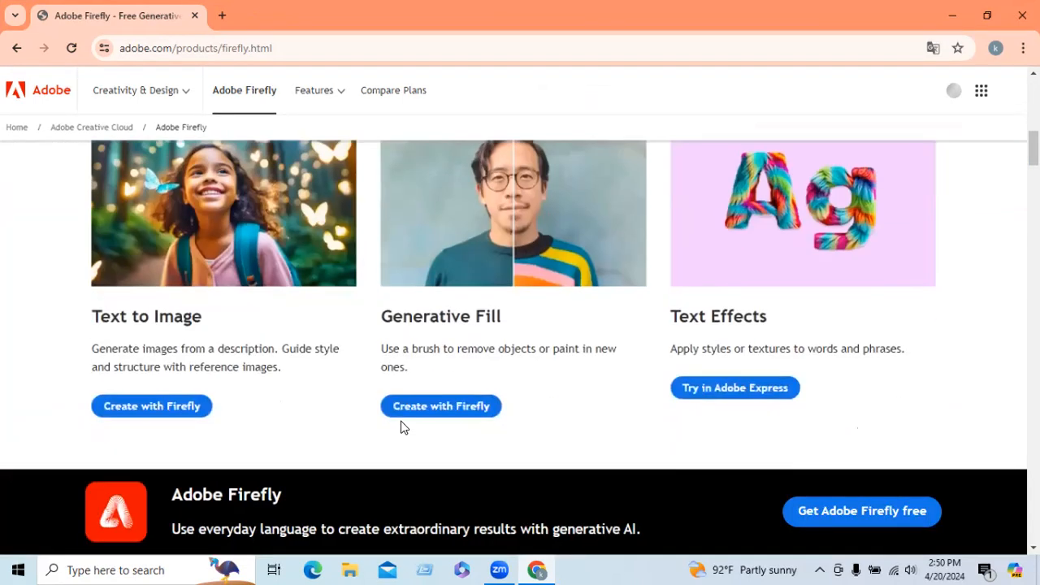
scroll(379, 382, "up", 1)
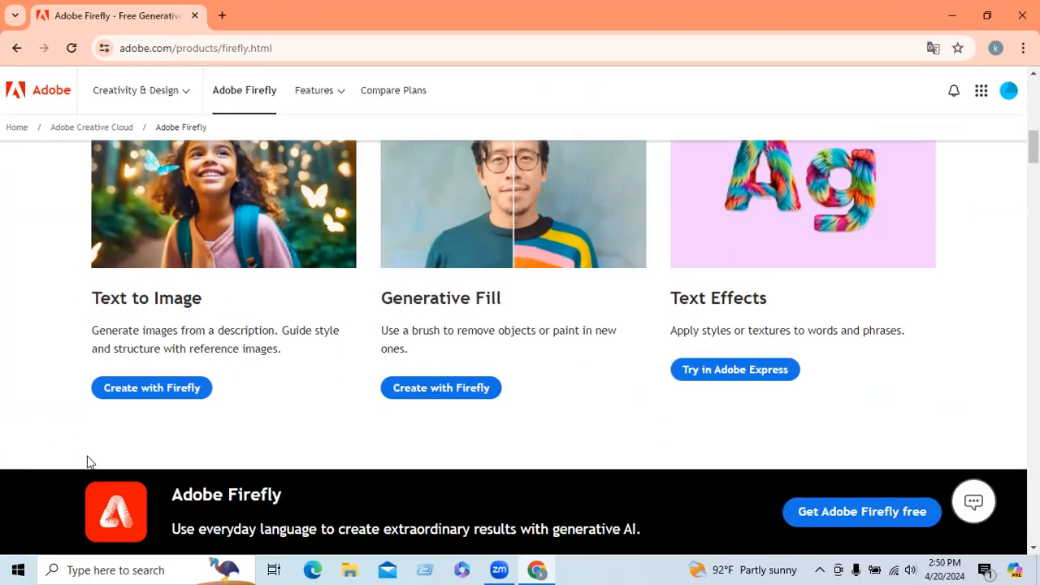
scroll(325, 378, "up", 10)
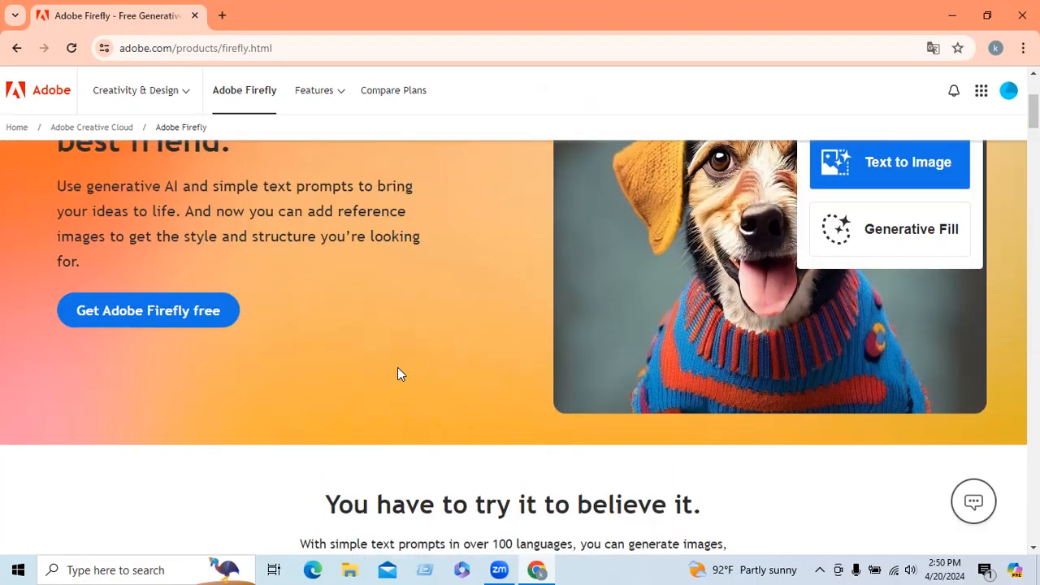
scroll(398, 369, "down", 3)
scroll(409, 376, "down", 6)
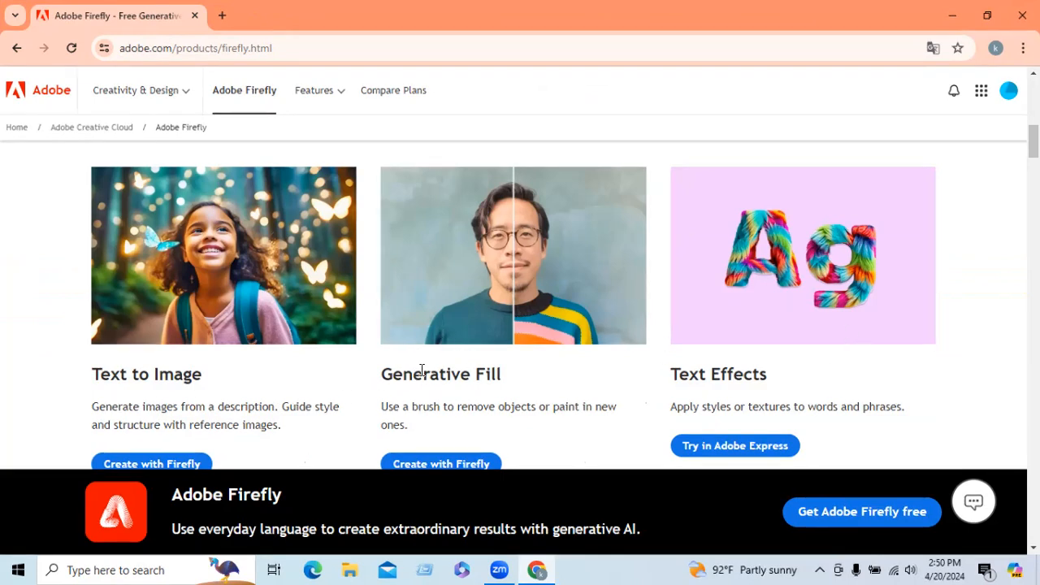
scroll(329, 346, "down", 2)
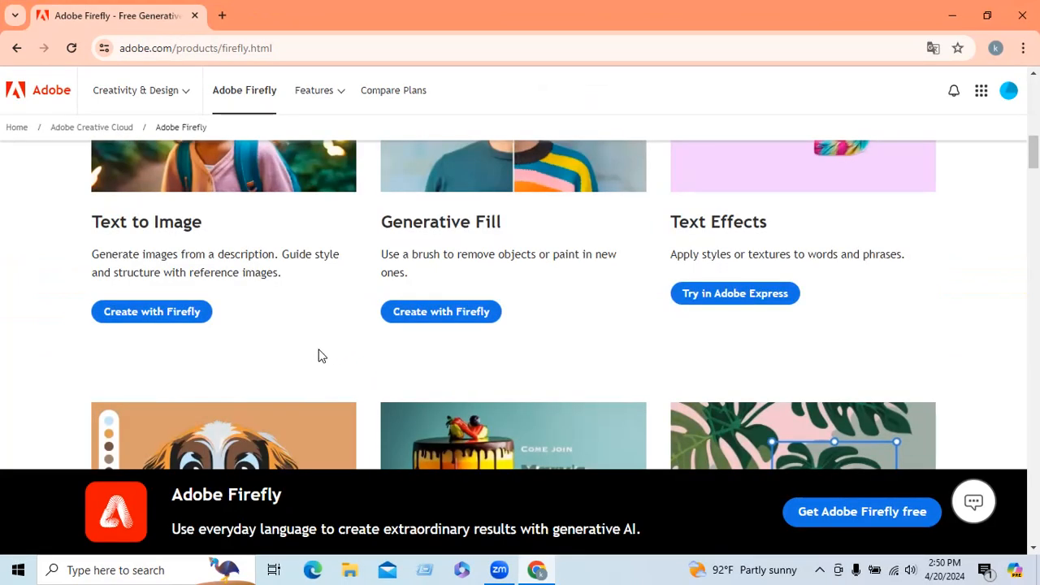
scroll(316, 365, "up", 2)
scroll(220, 400, "down", 2)
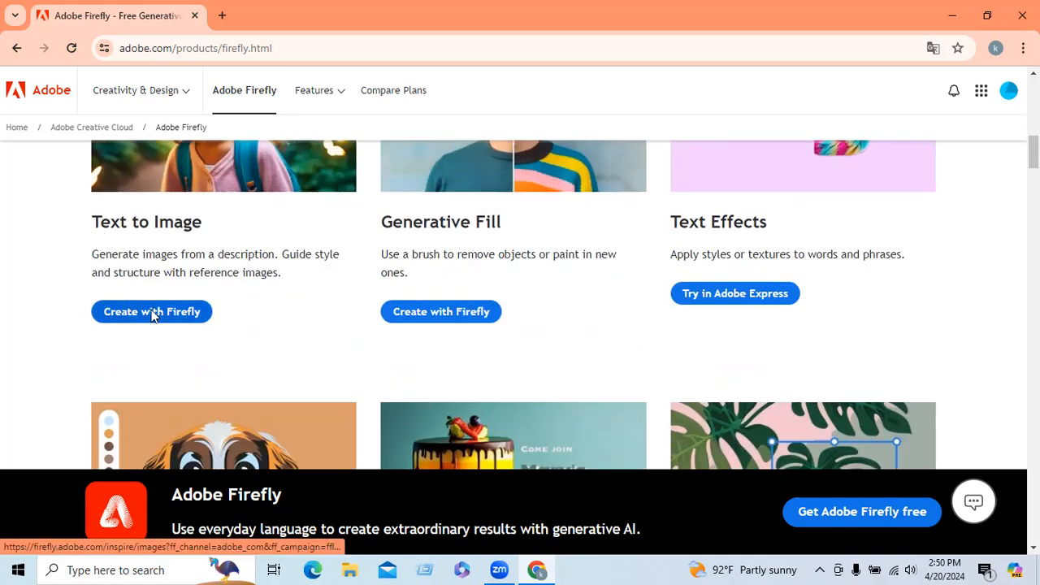
Open Text to Image and generate images from the prompt "a boy sitting in front of tajmahal".
left_click(151, 317)
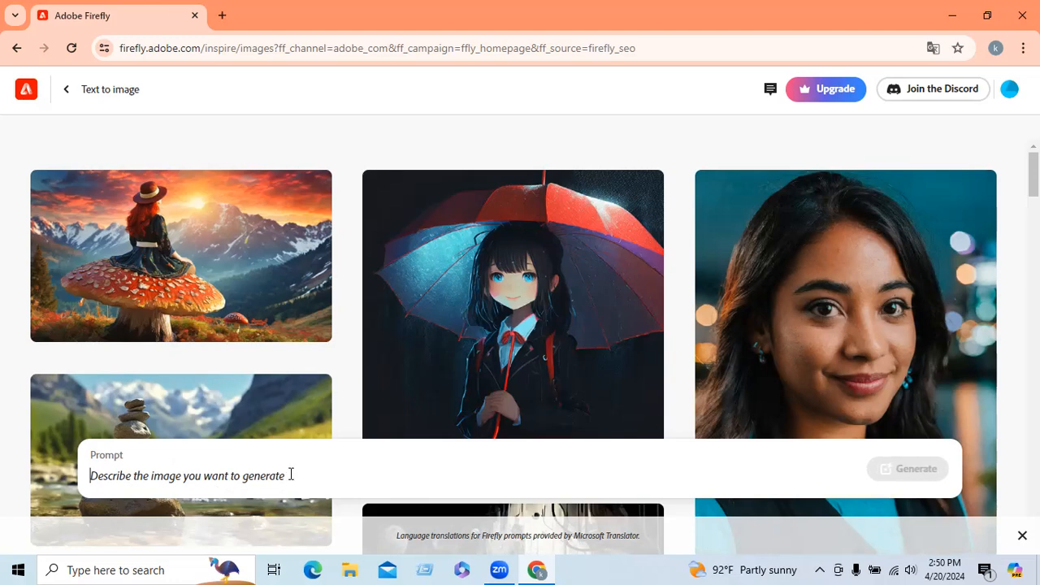
type("a boy sitting in front of tajmahal")
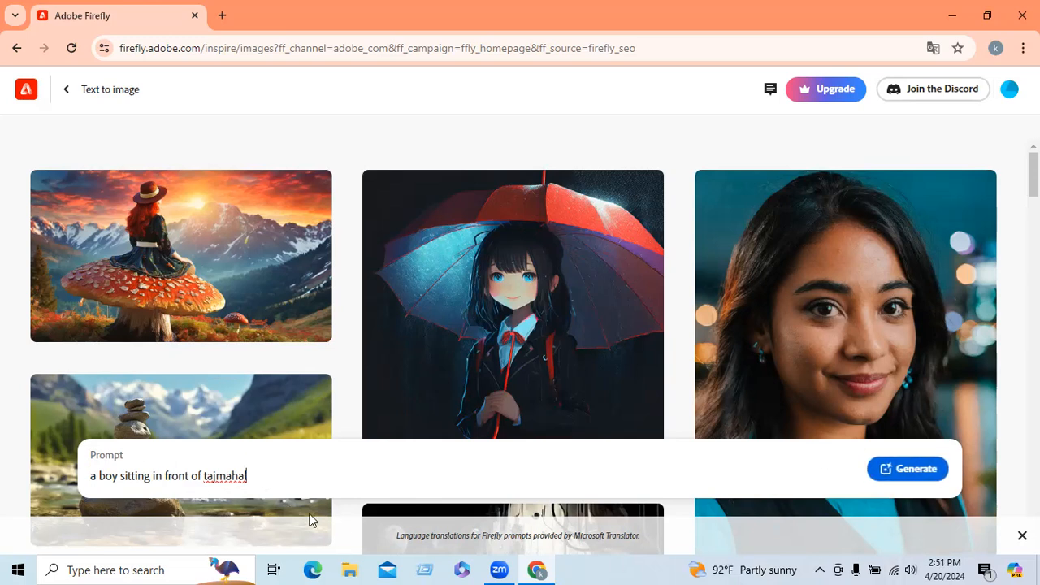
left_click(916, 476)
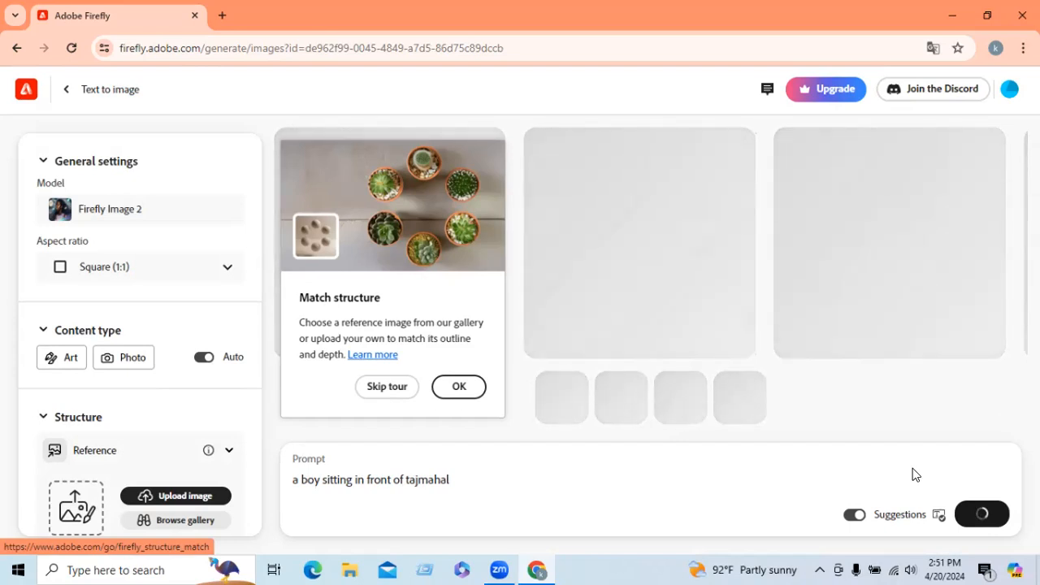
left_click(226, 268)
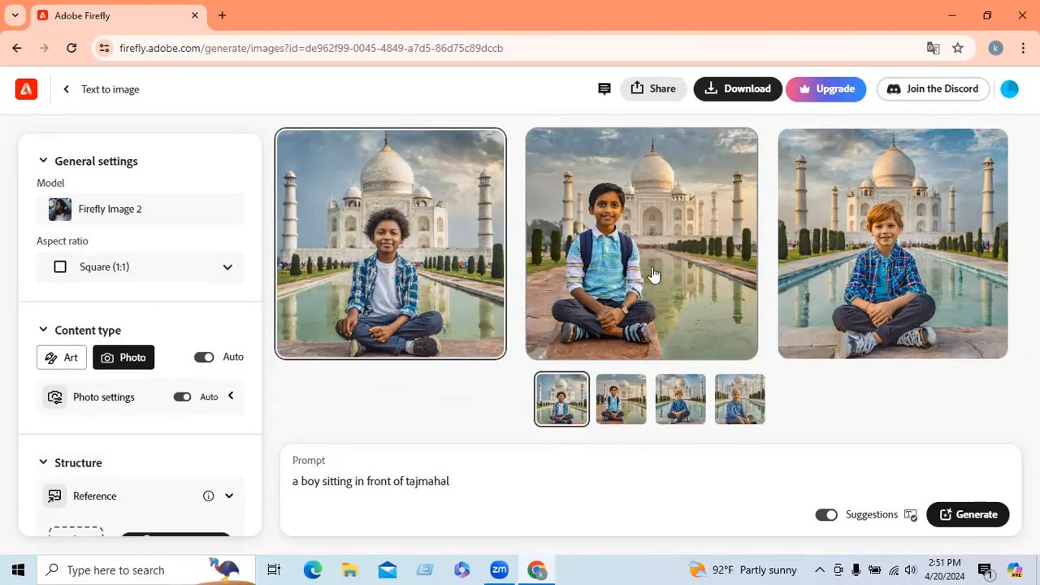
mouse_move(429, 273)
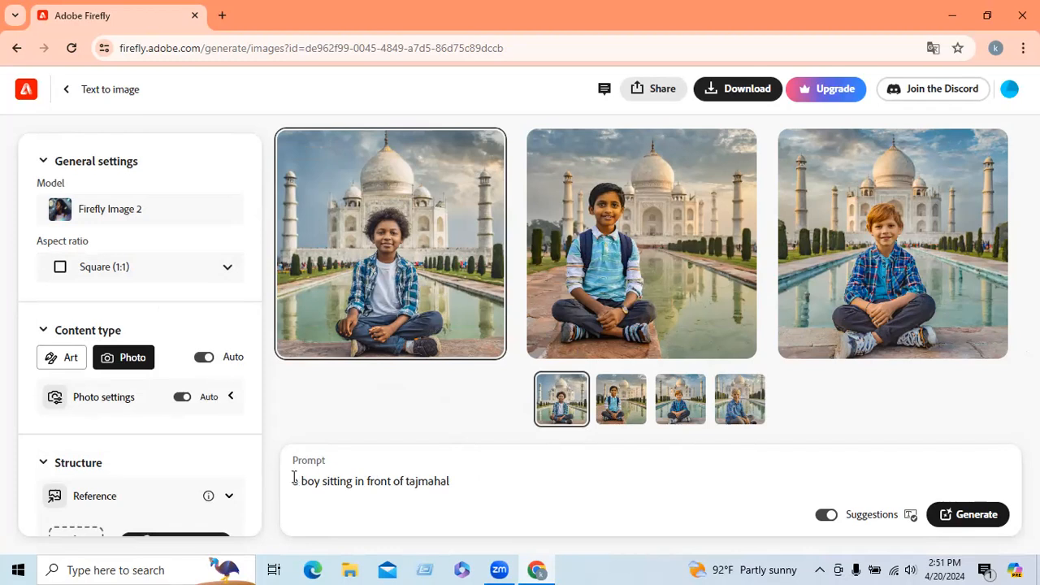
Replace the prompt with "a boat in the river" and generate new images.
left_click_drag(336, 484, 450, 502)
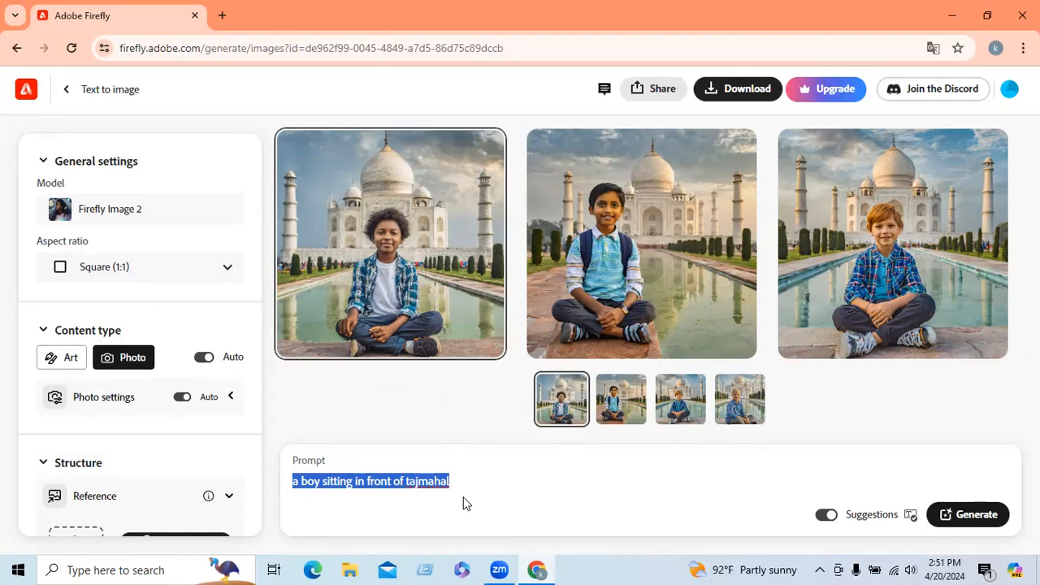
type("a boat in the")
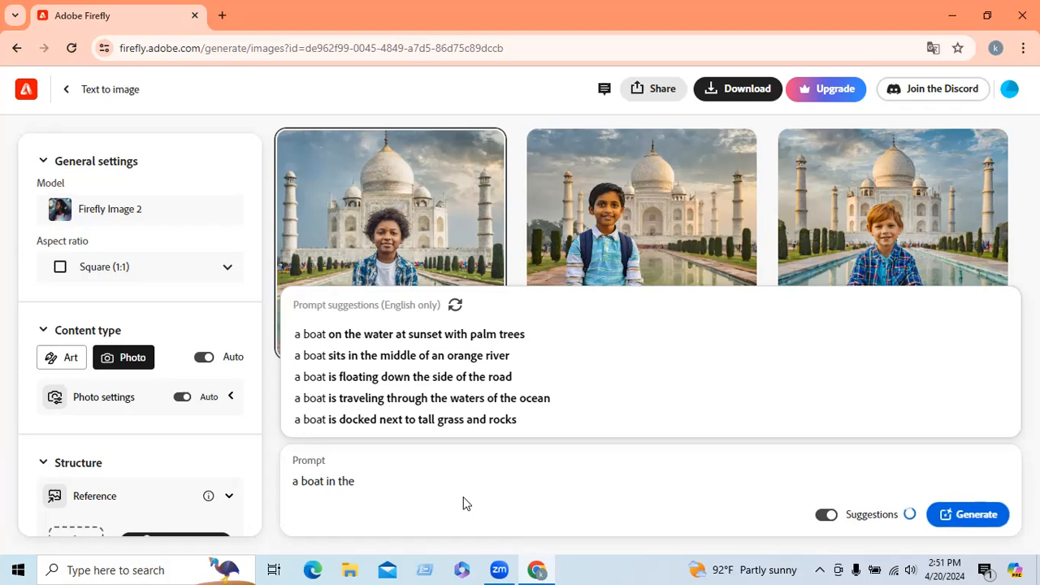
type(" river")
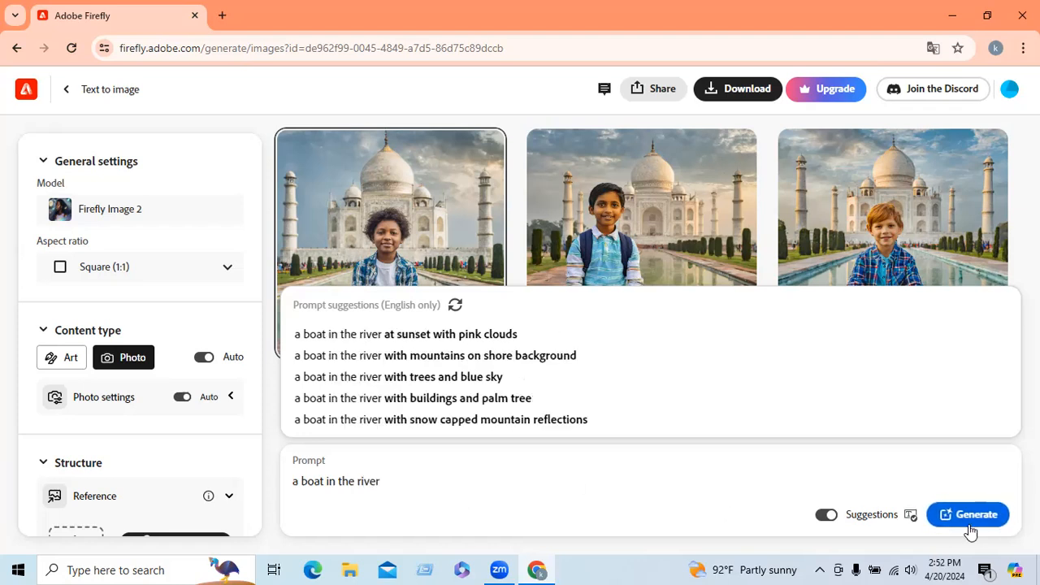
left_click(970, 520)
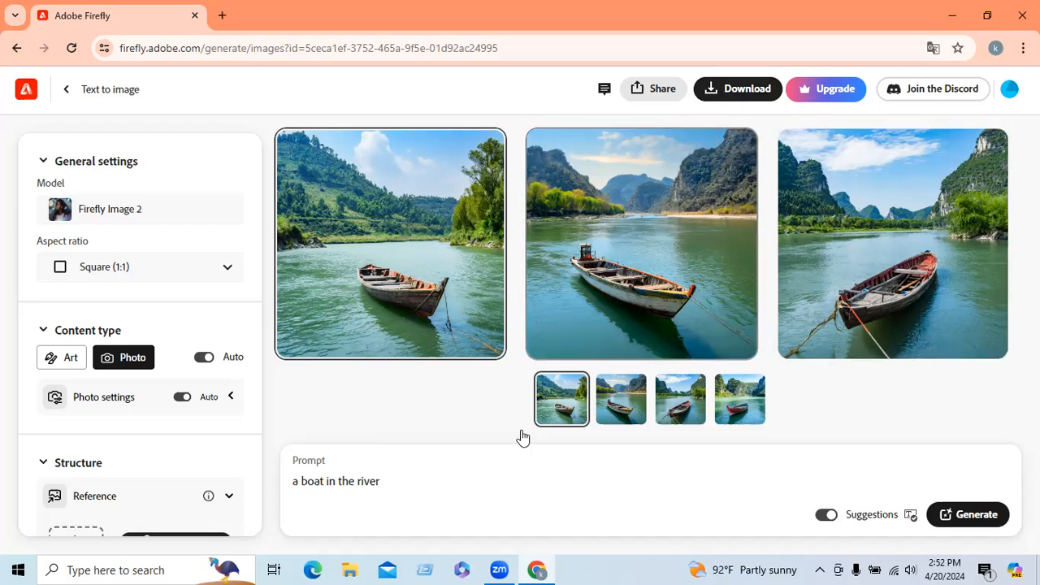
mouse_move(613, 280)
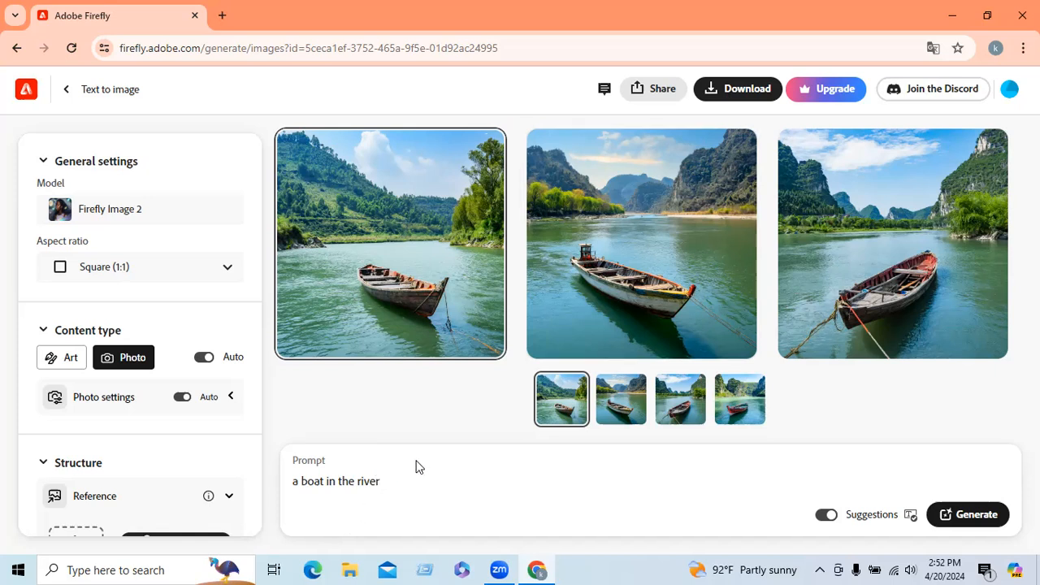
Leave Text to image through its sample gallery for the Firefly home page and dismiss the What's new dialog.
left_click(63, 91)
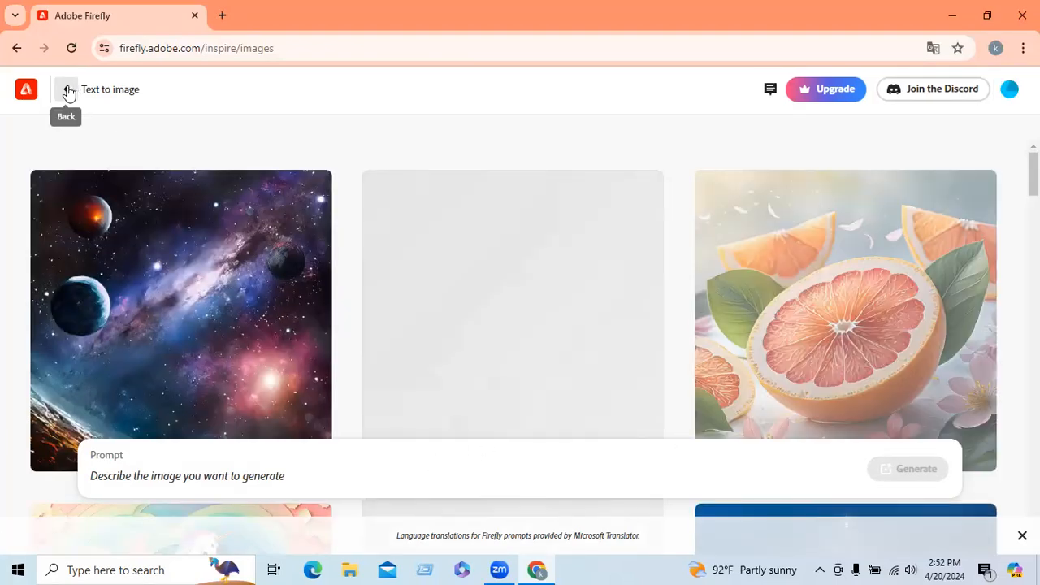
scroll(537, 376, "down", 3)
scroll(537, 376, "down", 15)
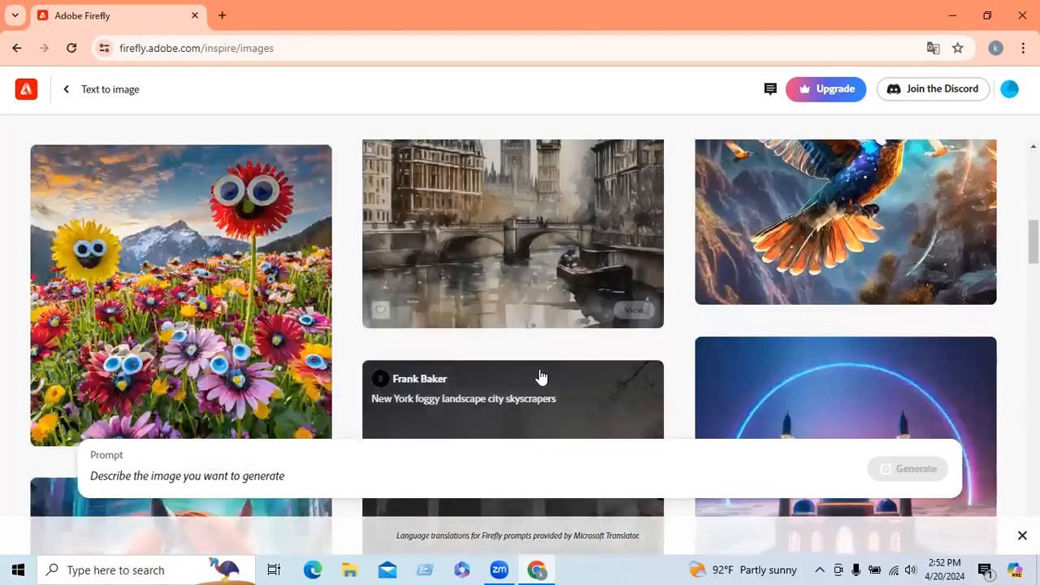
scroll(548, 382, "down", 15)
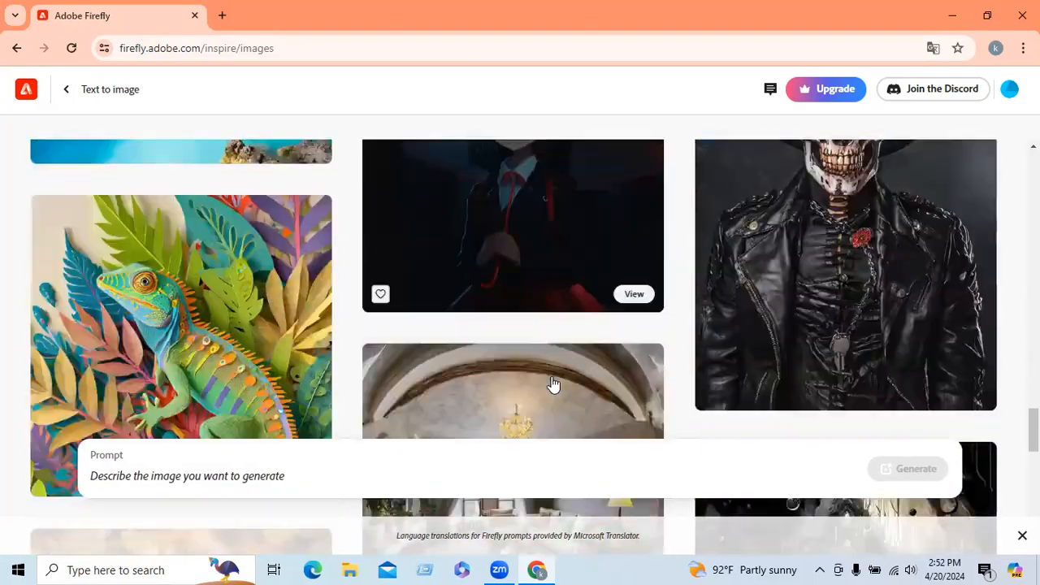
scroll(356, 309, "down", 5)
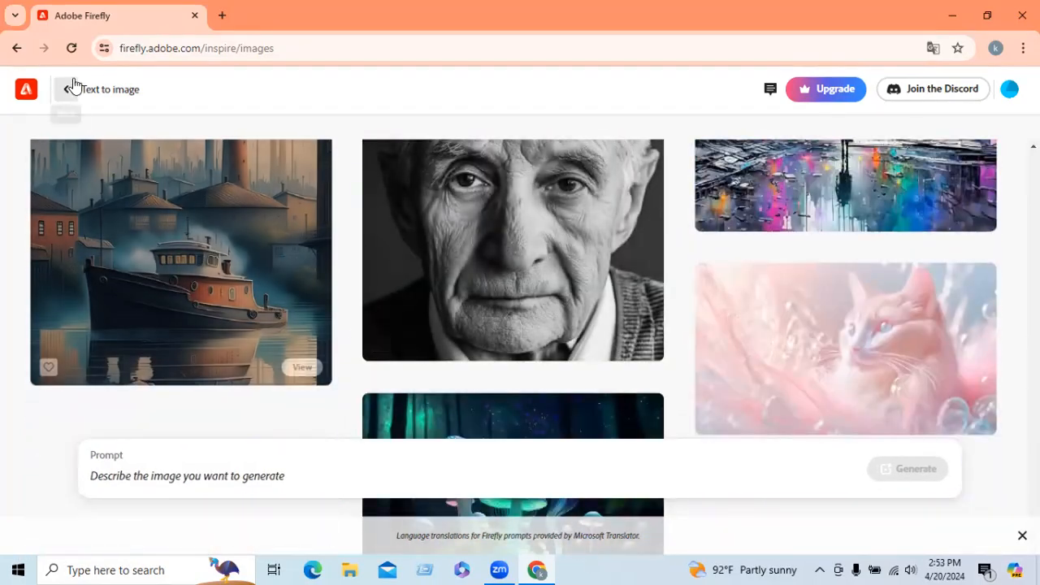
left_click(73, 86)
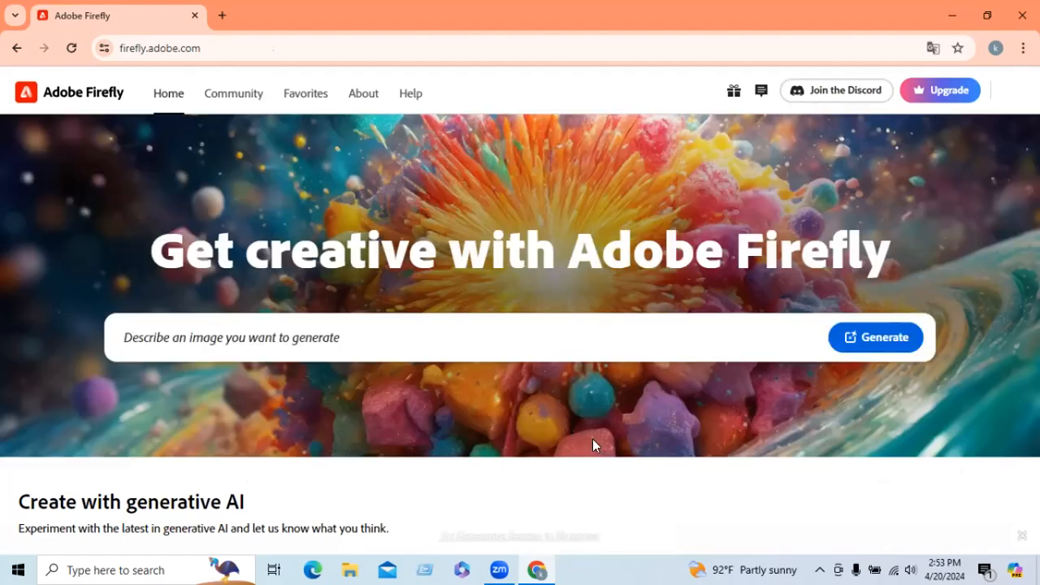
scroll(376, 385, "down", 3)
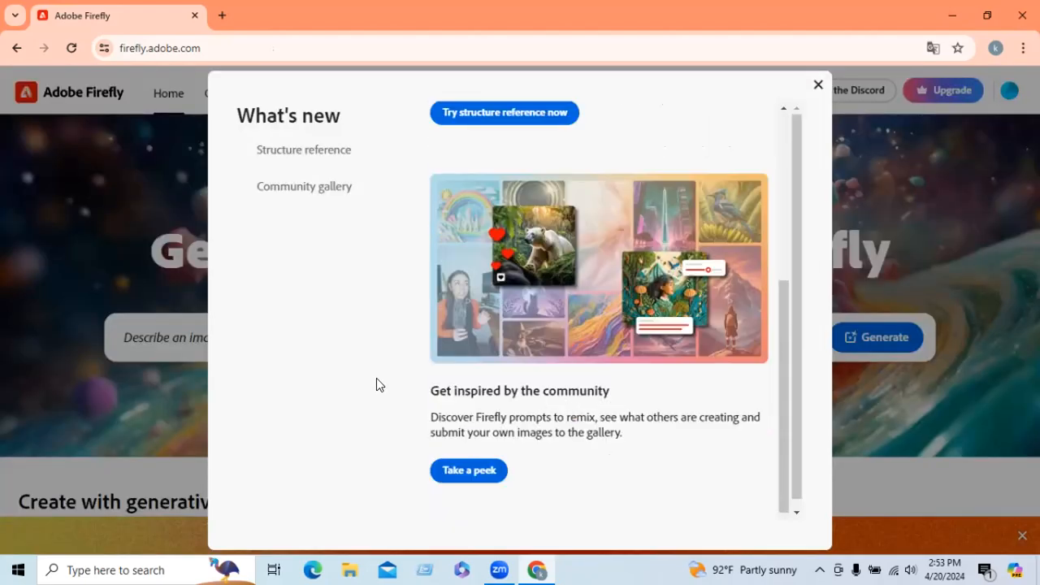
left_click(818, 84)
scroll(596, 443, "down", 8)
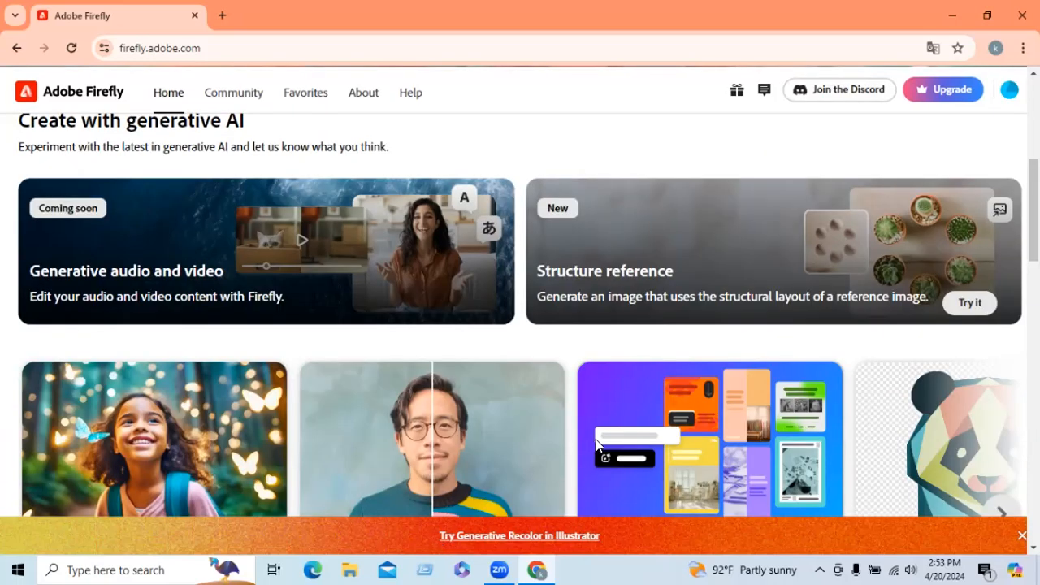
scroll(544, 439, "up", 1)
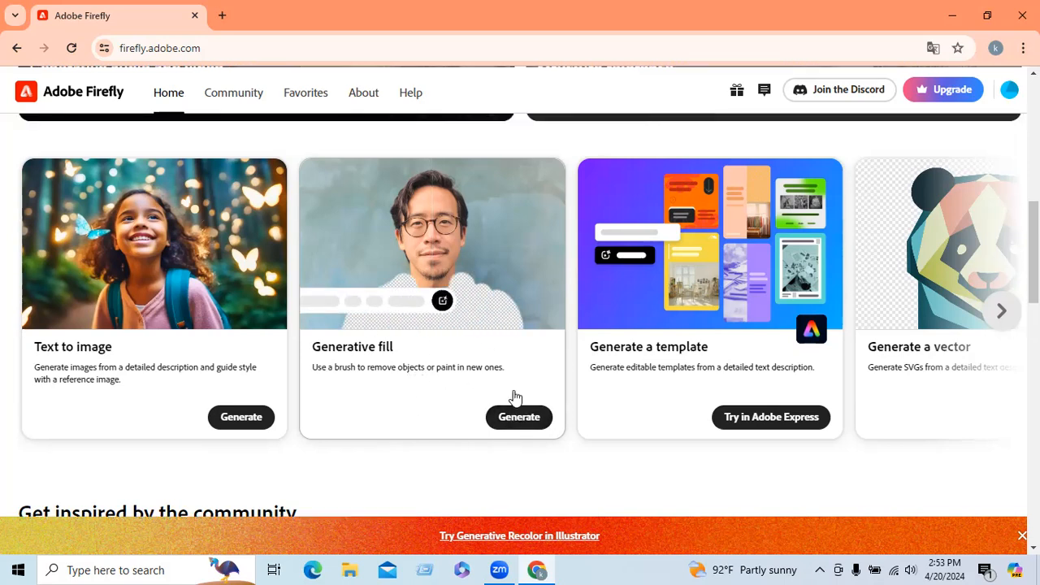
left_click(515, 394)
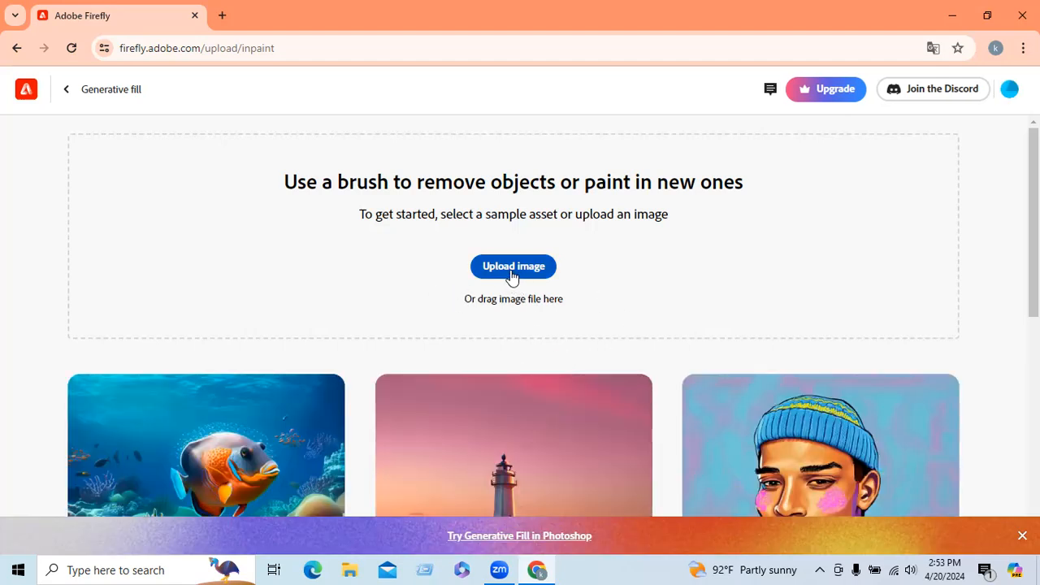
left_click(513, 272)
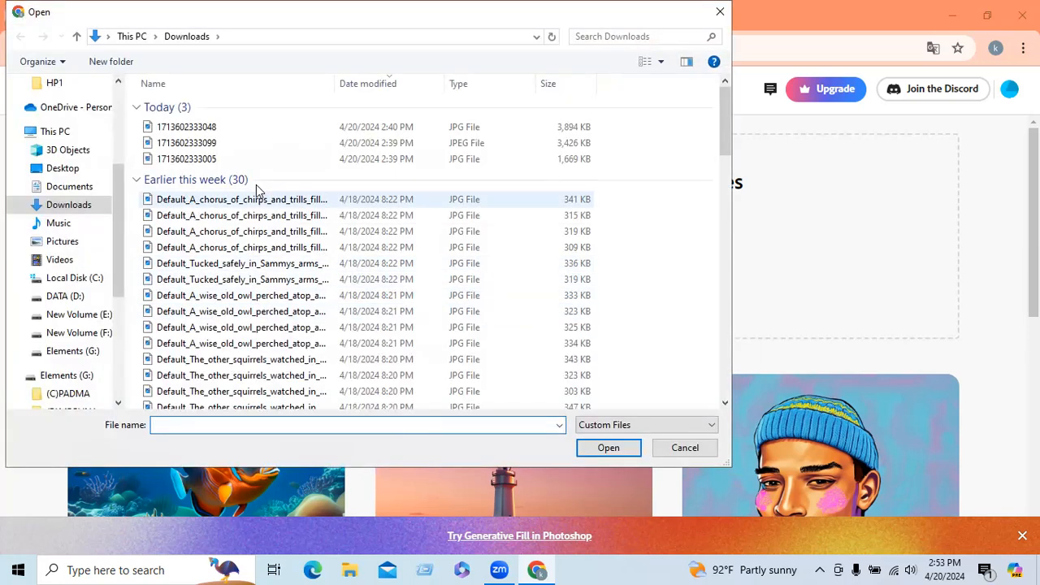
left_click(208, 160)
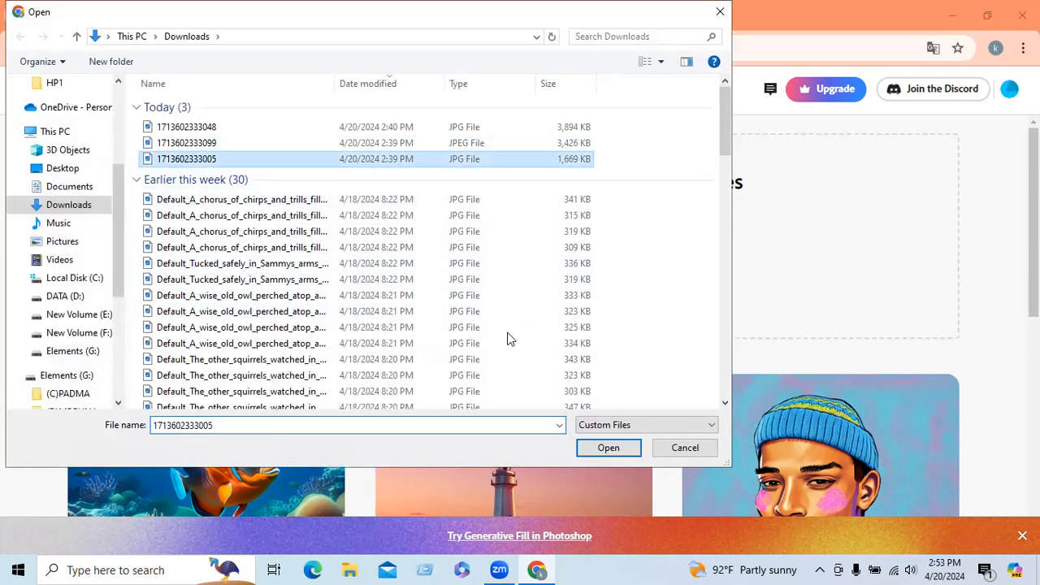
left_click(606, 448)
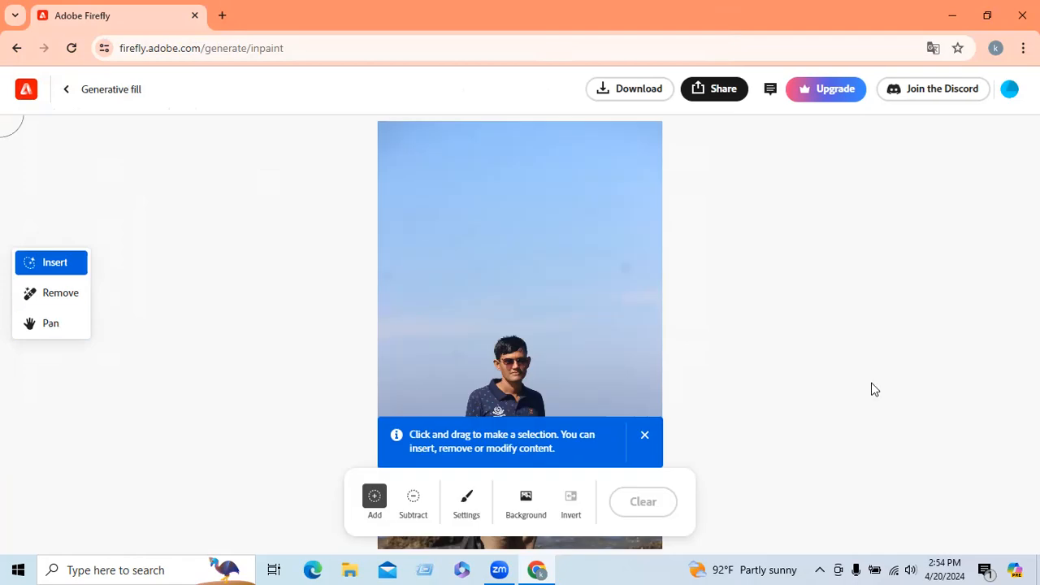
Brush an area over the sea to the right of the man, generate "a large ship" there, and keep the first variation.
left_click(645, 438)
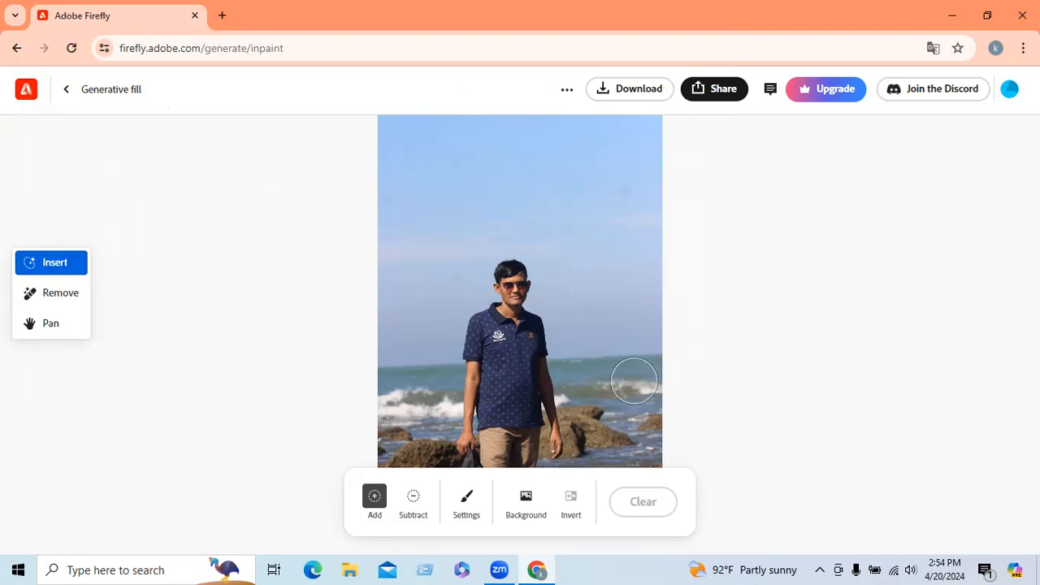
mouse_move(628, 336)
left_mouse_down()
mouse_move(625, 364)
mouse_move(615, 334)
mouse_move(607, 342)
mouse_move(621, 341)
mouse_move(596, 324)
mouse_move(595, 354)
mouse_move(613, 348)
mouse_move(599, 326)
mouse_move(618, 354)
left_mouse_up()
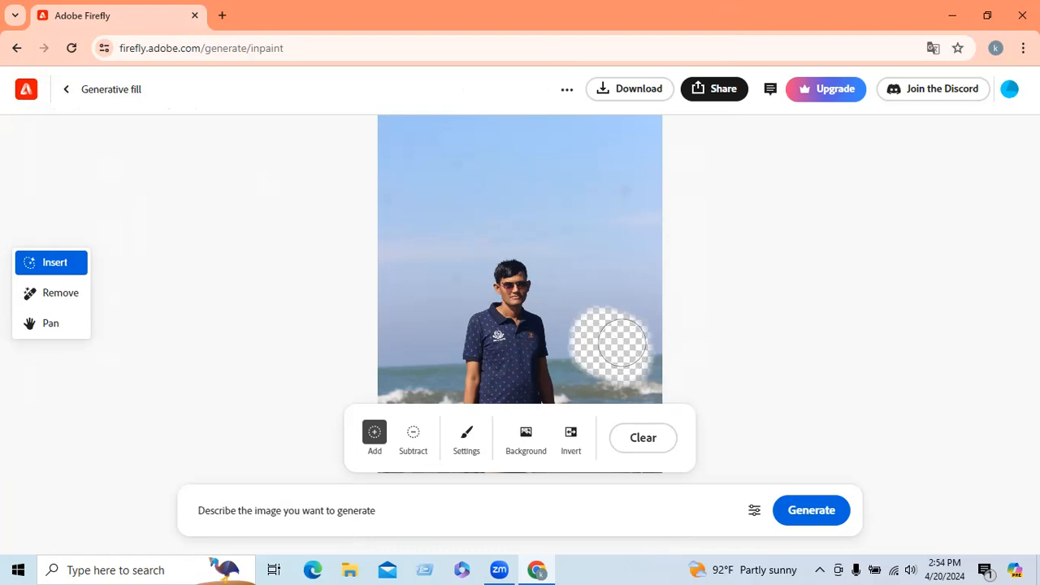
left_click(467, 446)
mouse_move(465, 271)
left_mouse_down()
mouse_move(449, 271)
mouse_move(506, 290)
mouse_move(514, 278)
mouse_move(466, 278)
left_mouse_up()
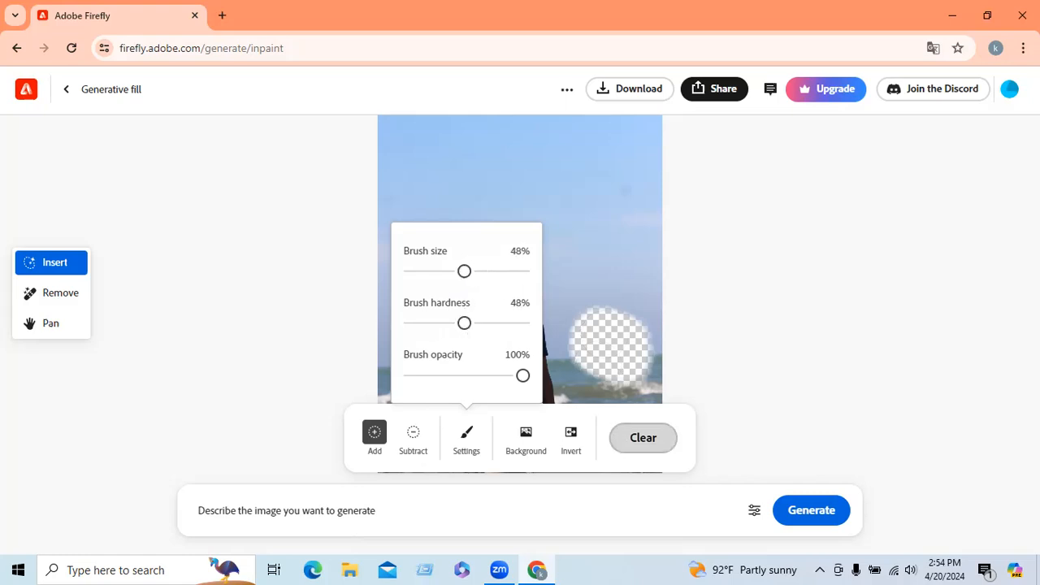
left_click(618, 340)
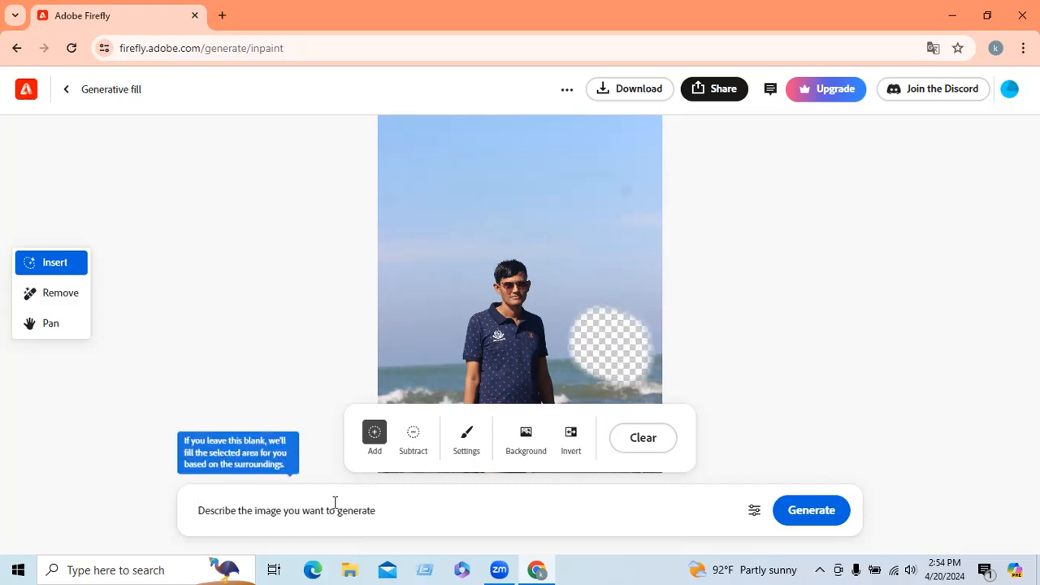
type("a large ship")
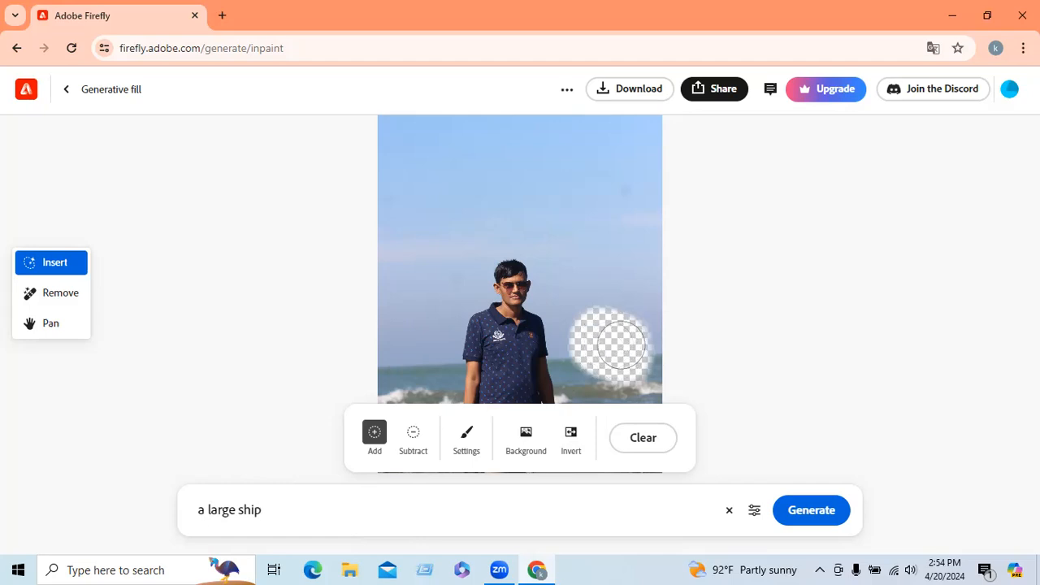
left_click(812, 514)
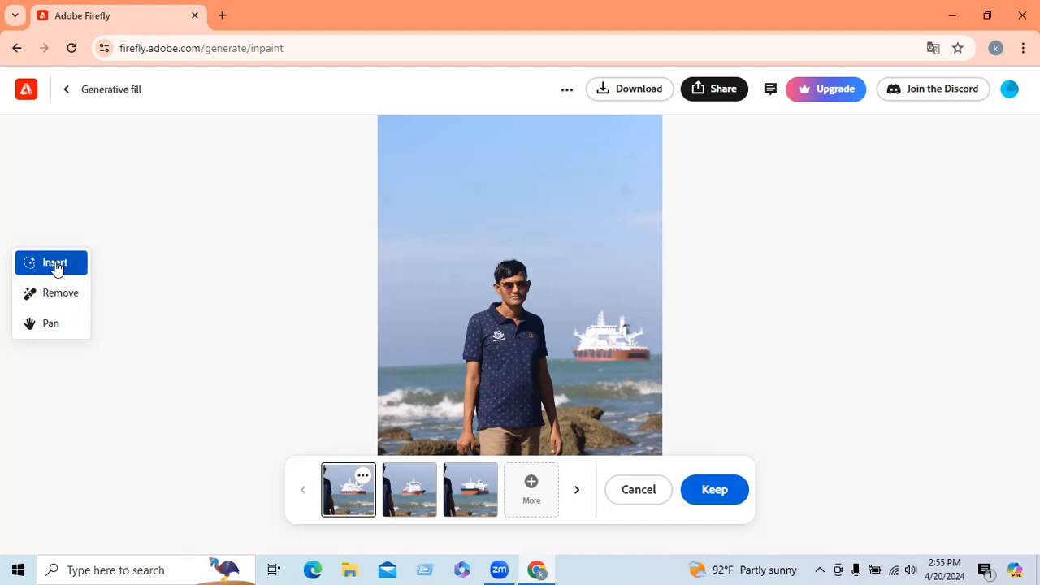
left_click(714, 495)
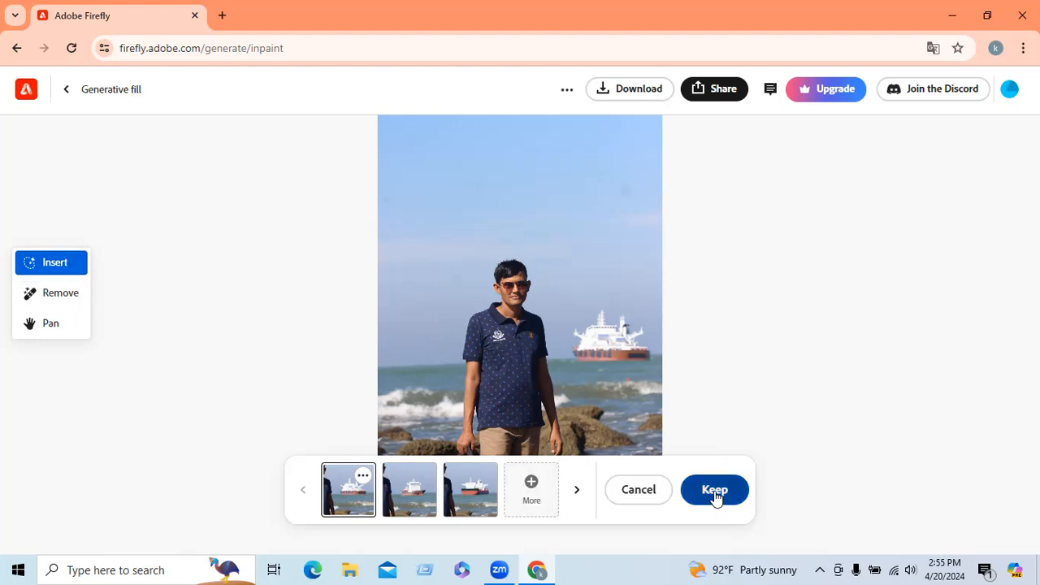
Brush an area over the sea to the left of the man, generate "a boat" there, and keep the first variation.
mouse_move(414, 360)
left_mouse_down()
mouse_move(431, 357)
mouse_move(398, 370)
mouse_move(419, 386)
left_mouse_up()
left_click(400, 519)
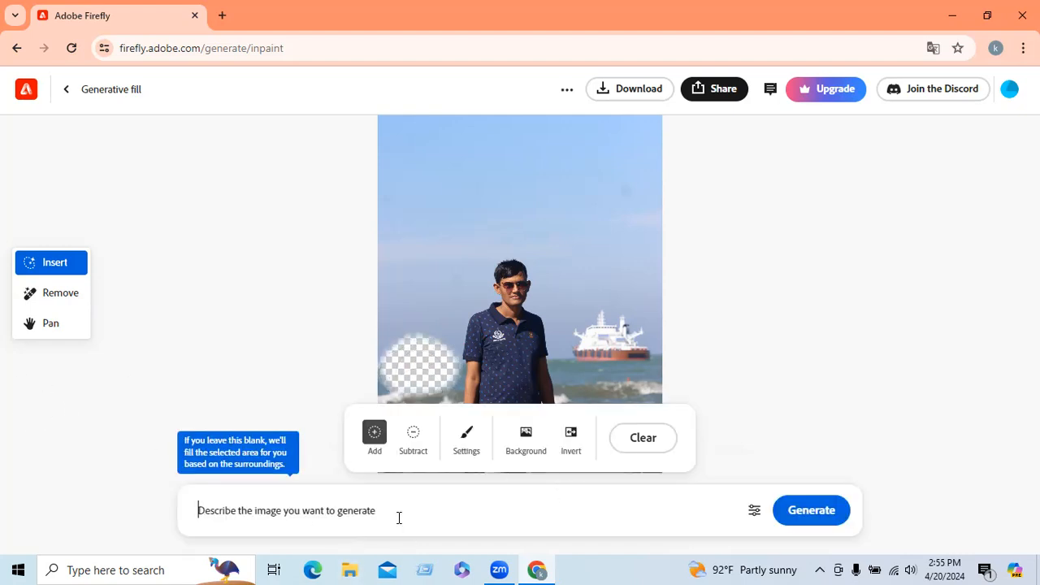
type("a boat")
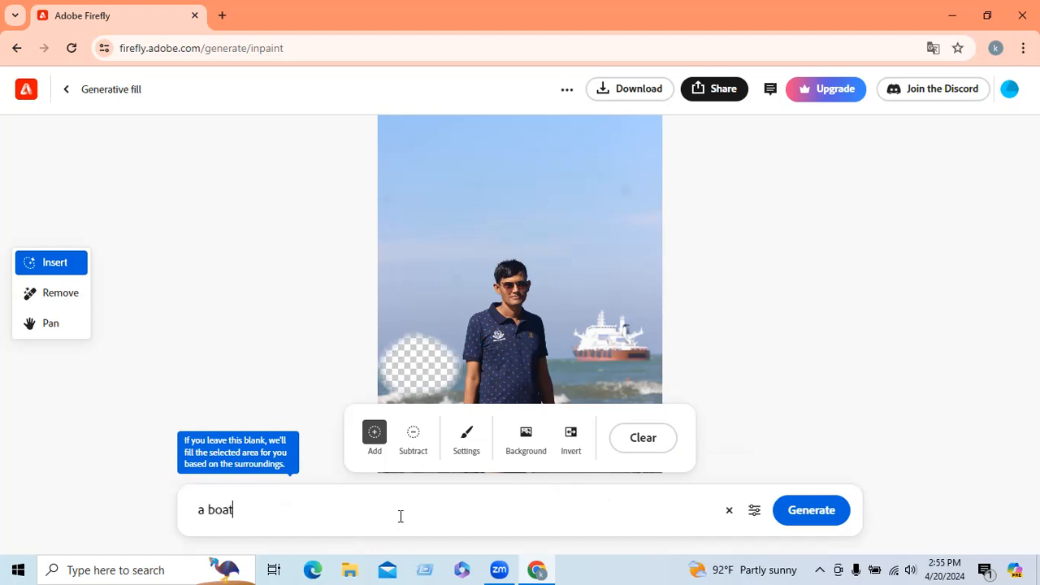
left_click(780, 525)
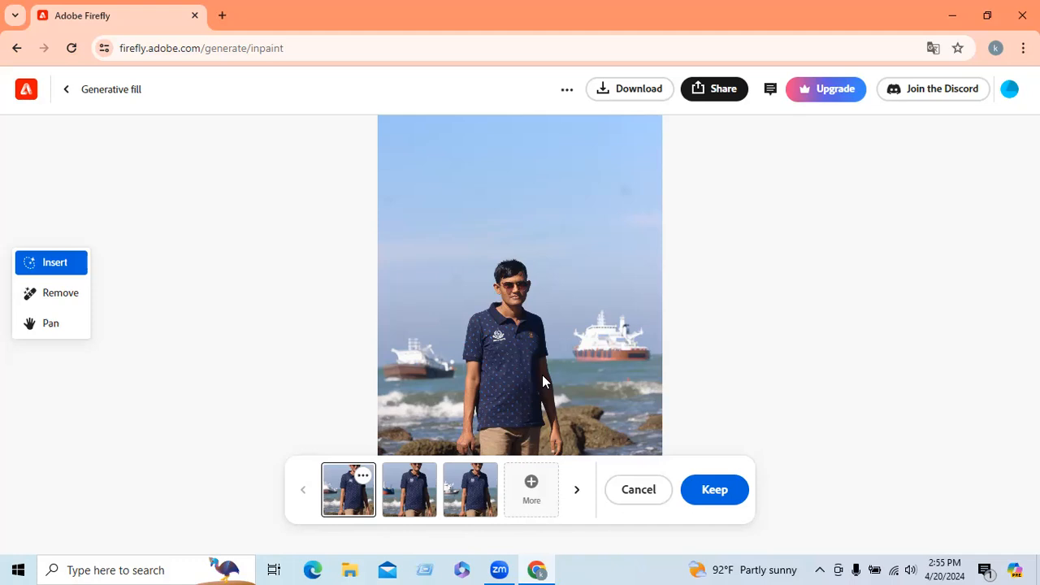
scroll(622, 325, "down", 3)
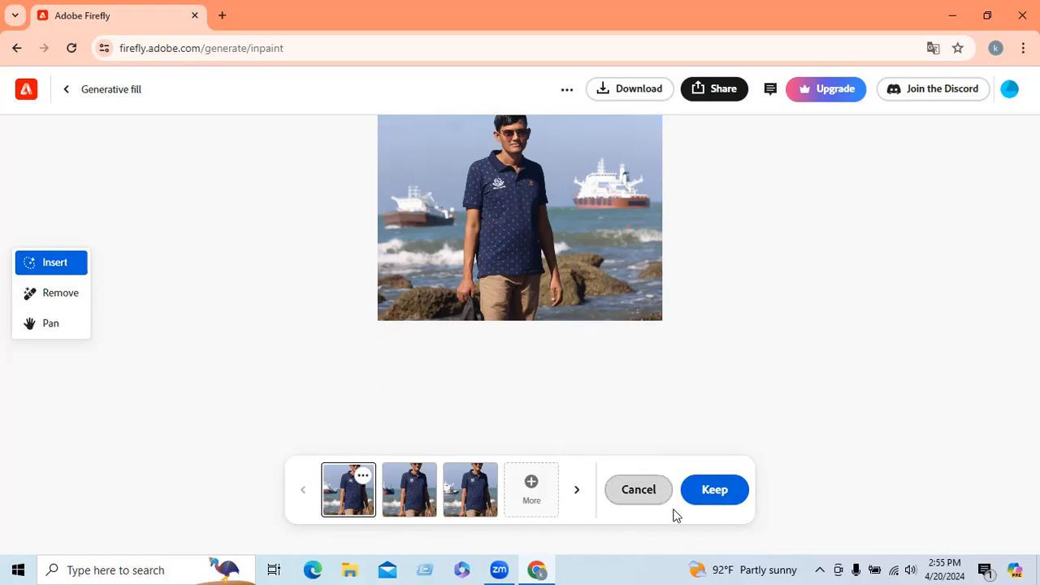
left_click(718, 492)
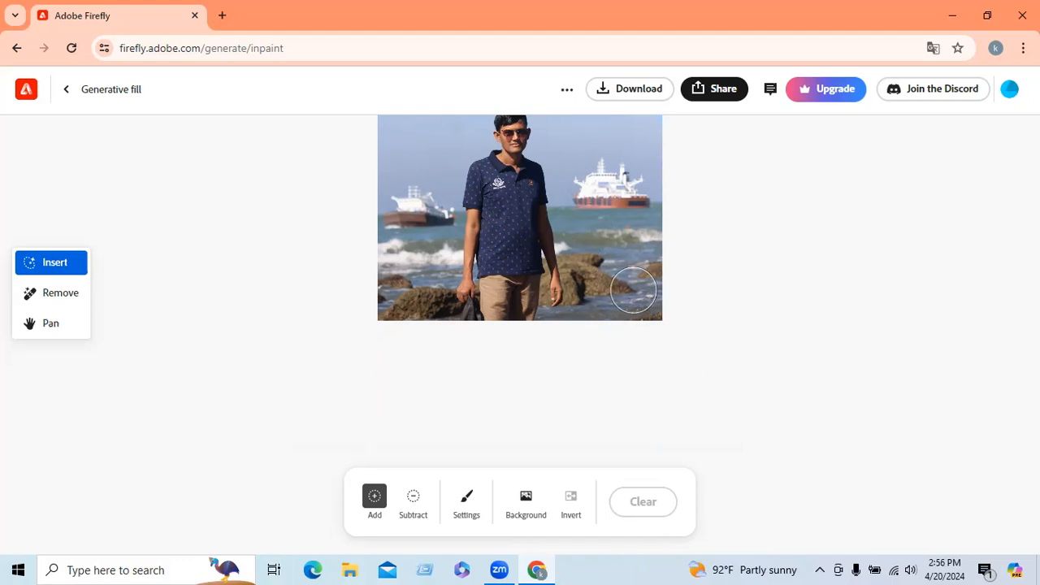
Brush over the rocks and water below the large ship and generate "a large banyan tree" there.
mouse_move(601, 236)
left_mouse_down()
mouse_move(624, 299)
mouse_move(608, 303)
mouse_move(635, 304)
mouse_move(639, 273)
mouse_move(615, 237)
mouse_move(634, 252)
mouse_move(643, 303)
left_mouse_up()
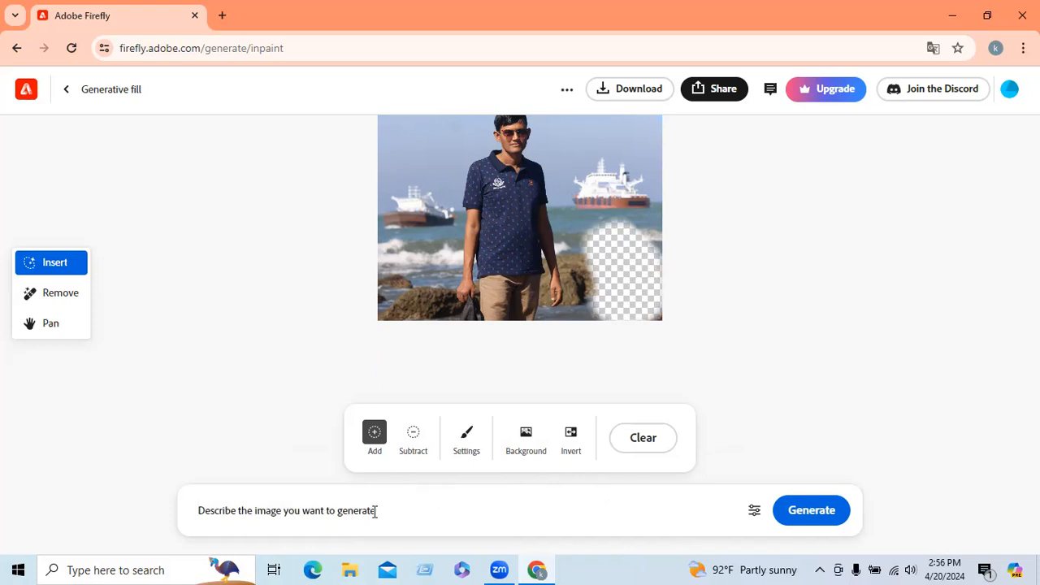
type("a large banyan tre")
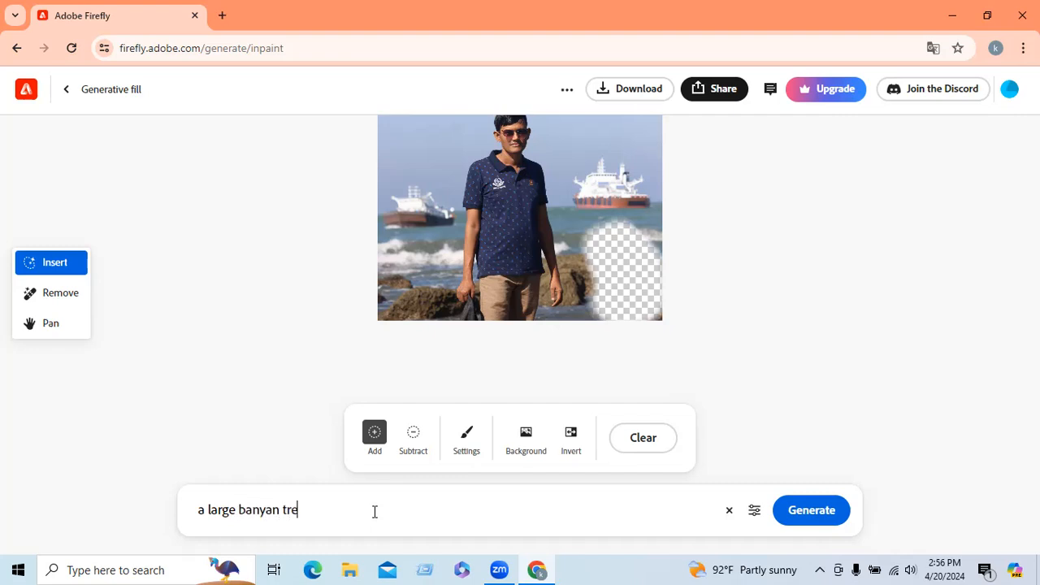
left_click(810, 509)
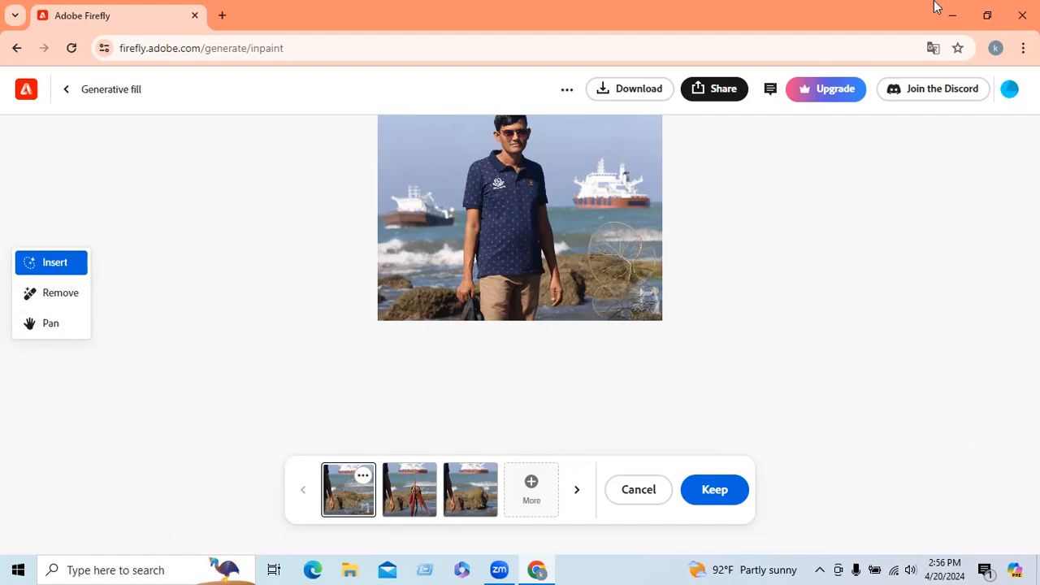
Compare the generated tree variations and keep the second one, with the reddish hanging leaves.
left_click(409, 494)
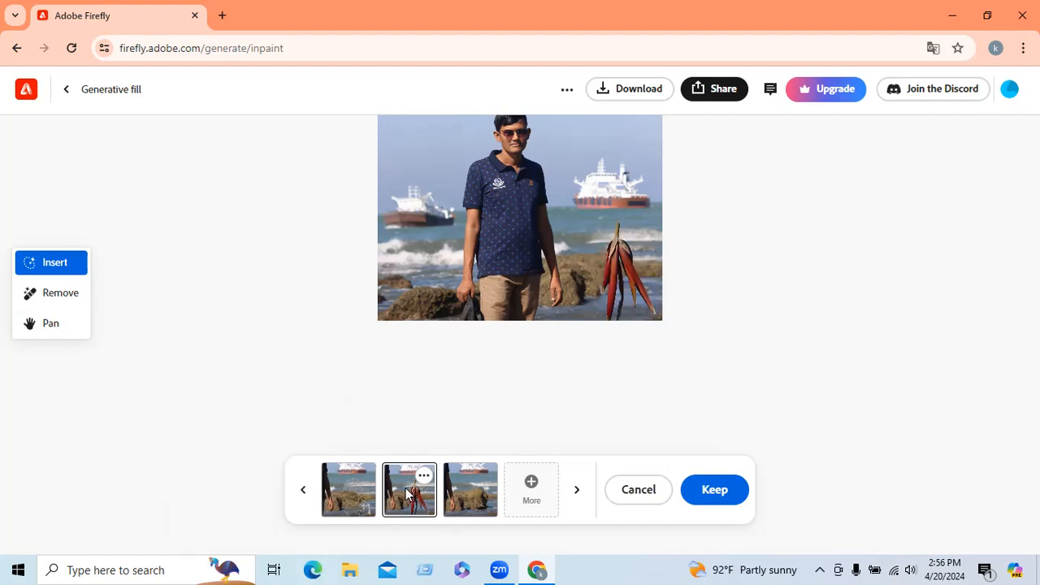
left_click(460, 497)
left_click(333, 496)
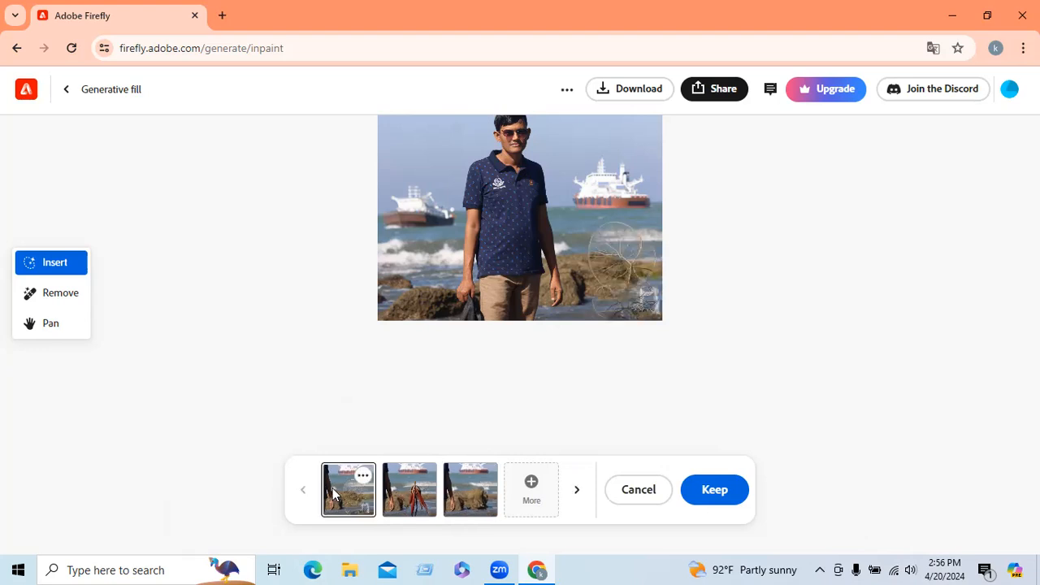
left_click(412, 508)
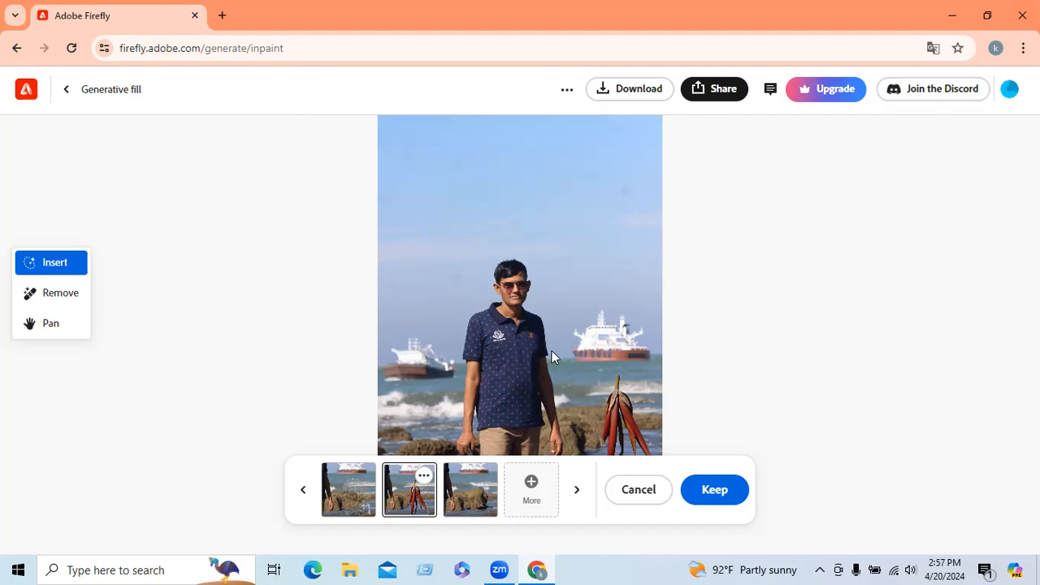
scroll(561, 350, "down", 1)
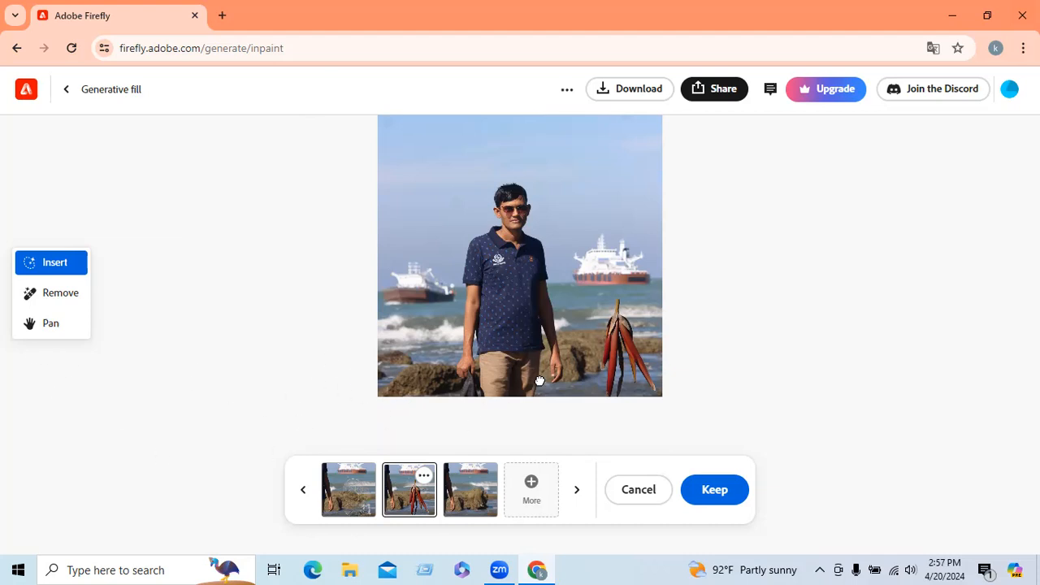
left_click(713, 490)
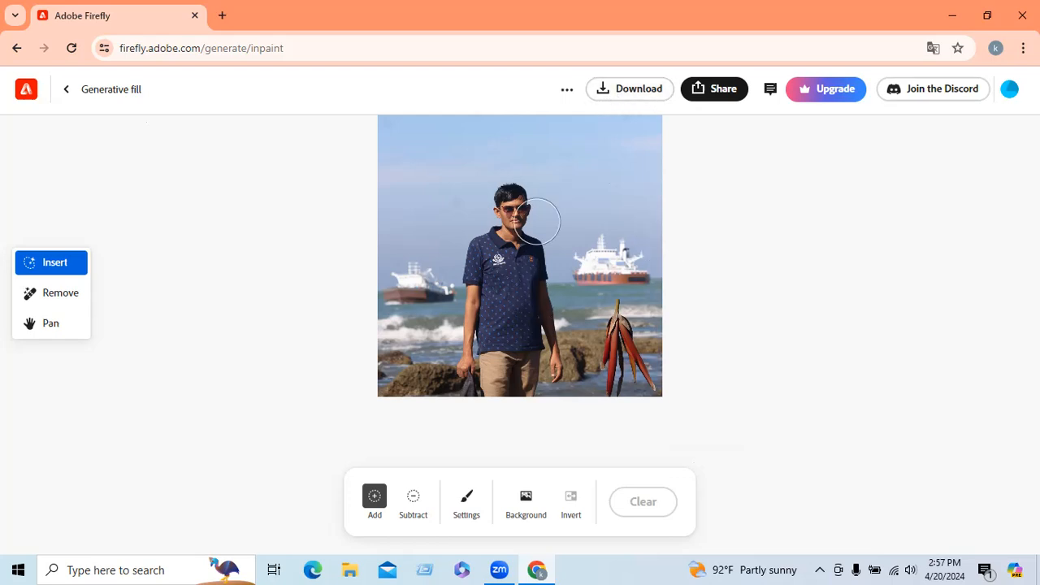
left_click(67, 91)
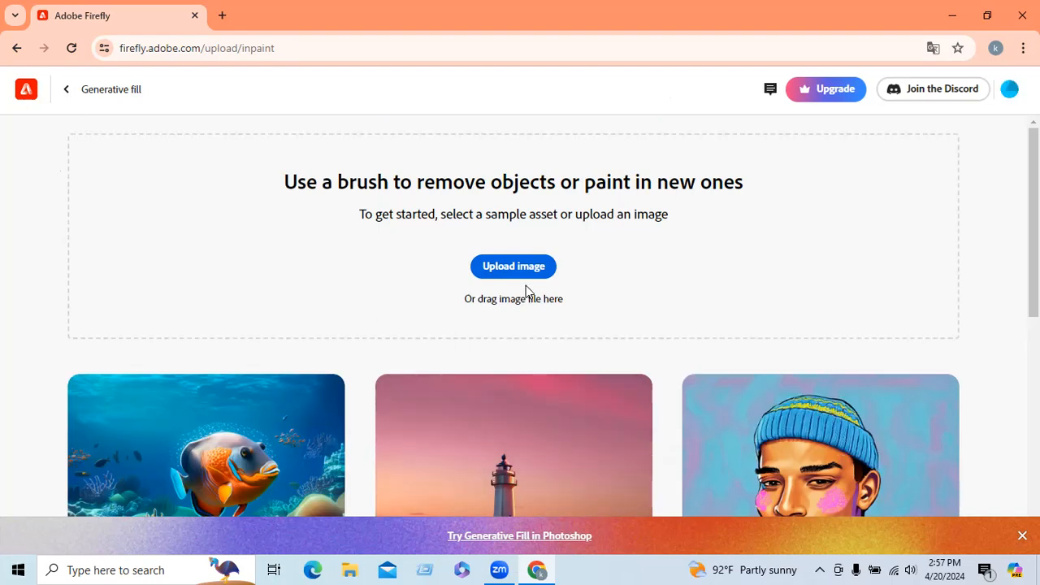
left_click(517, 268)
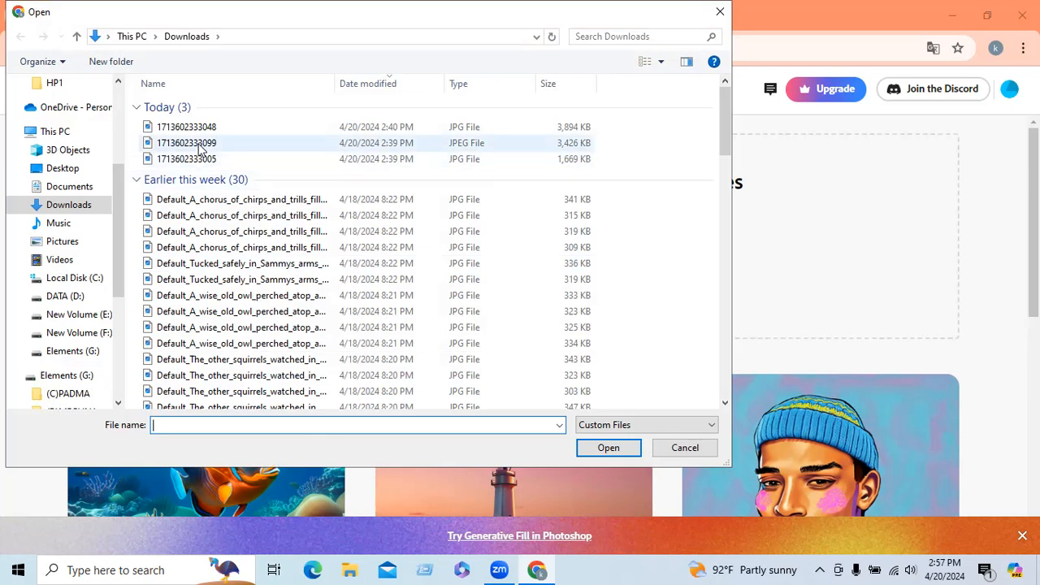
left_click(186, 144)
left_click(612, 447)
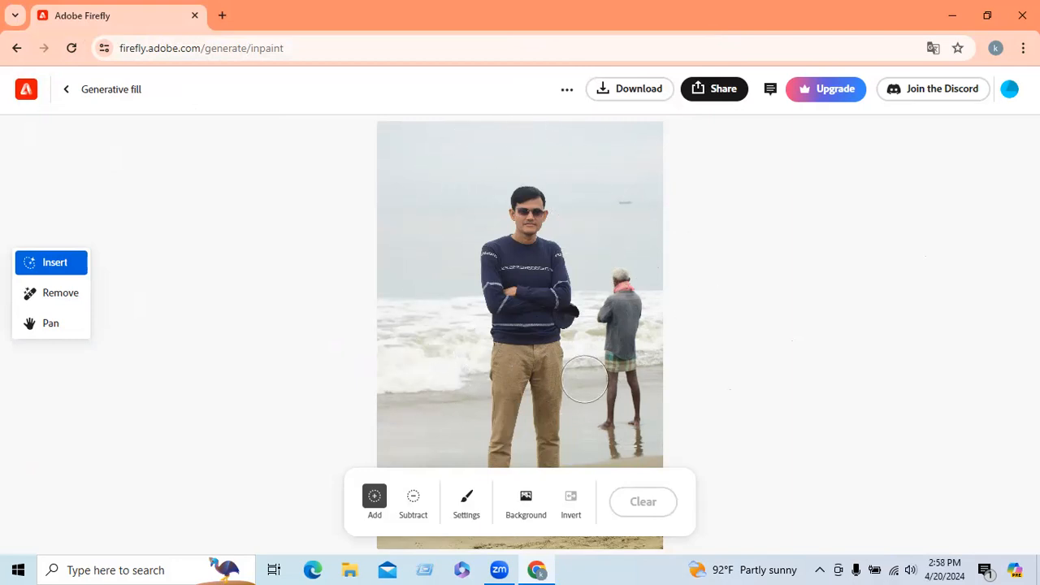
With the Remove tool, brush over the man standing in the background and run the removal.
left_click(61, 294)
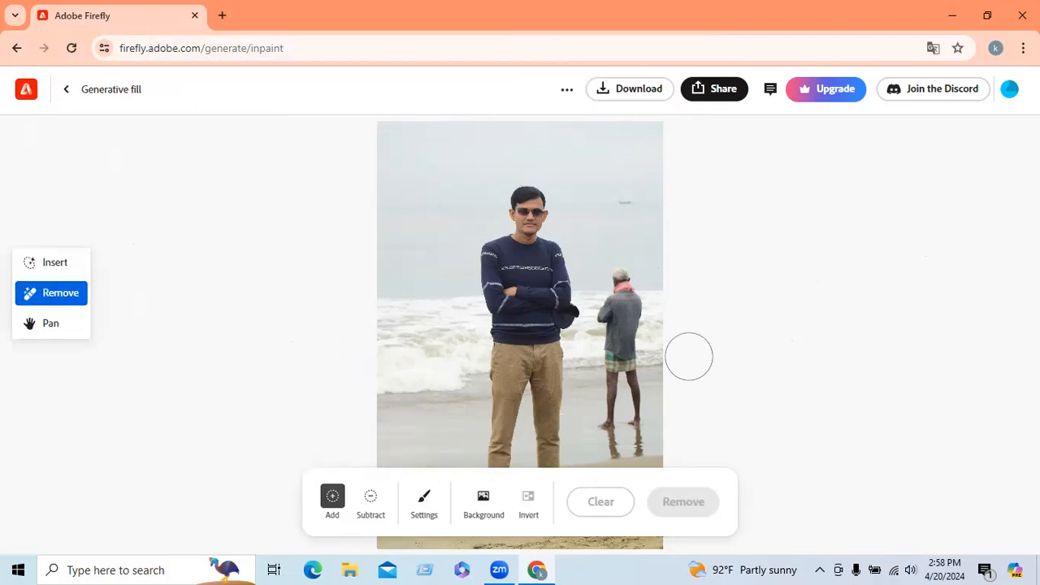
left_click(621, 289)
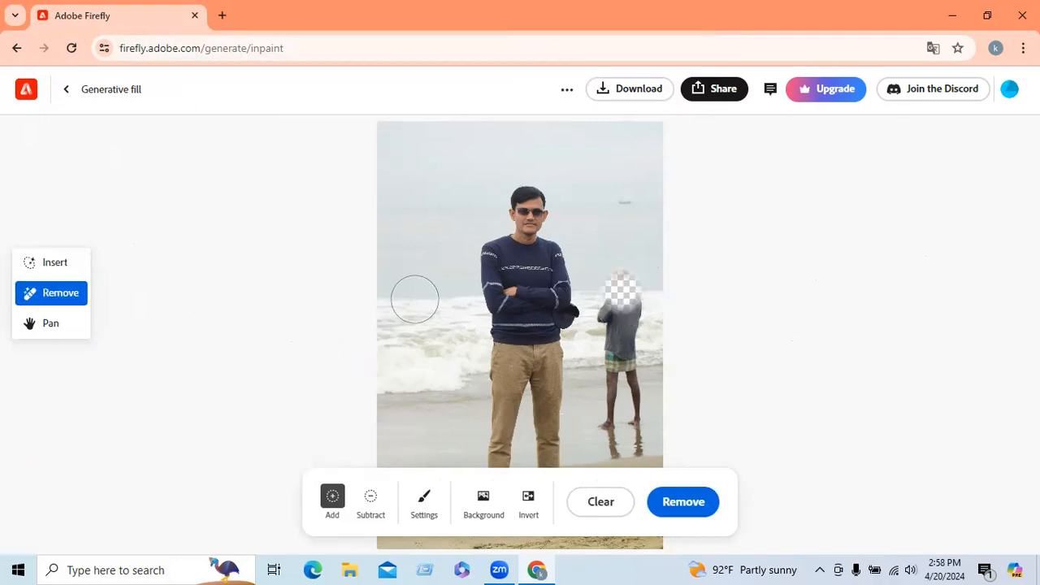
mouse_move(614, 329)
left_mouse_down()
mouse_move(631, 302)
mouse_move(618, 335)
mouse_move(630, 403)
mouse_move(623, 421)
mouse_move(610, 371)
mouse_move(624, 337)
mouse_move(607, 331)
mouse_move(633, 301)
left_mouse_up()
left_click(631, 293)
left_click(690, 504)
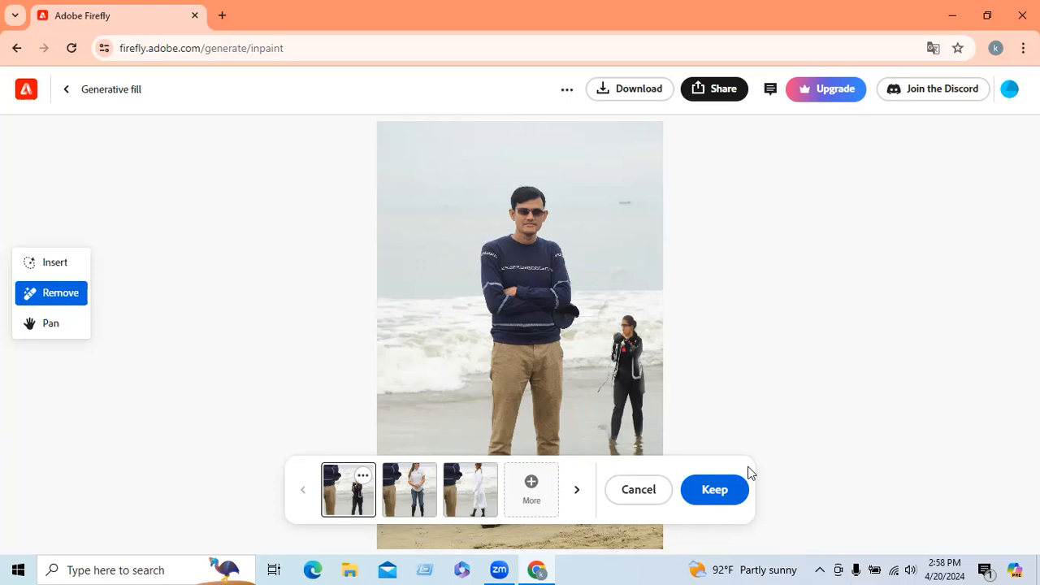
Compare the removal variations, generate and review more of them, and discard the results.
left_click(467, 495)
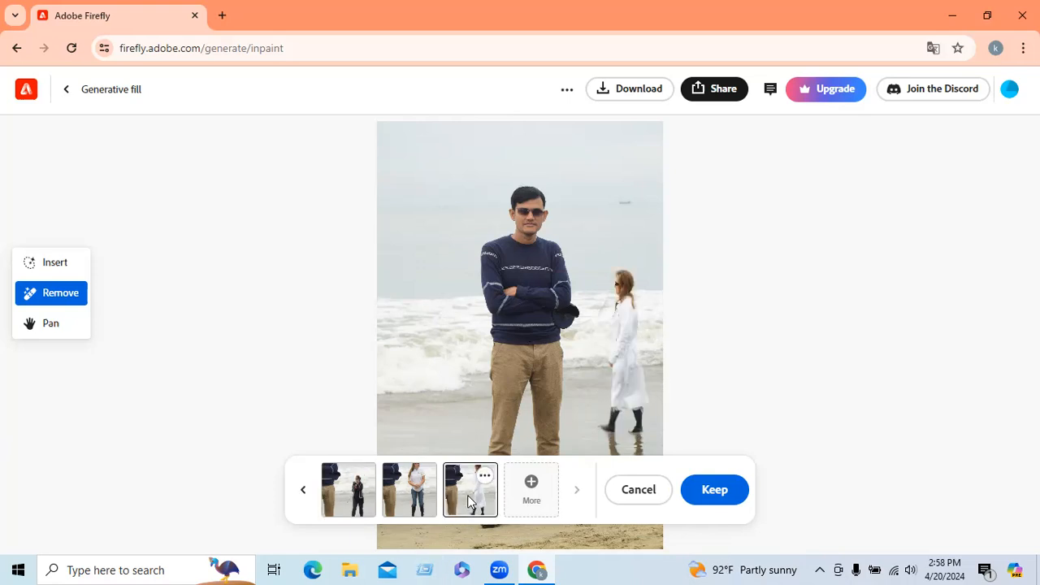
left_click(394, 486)
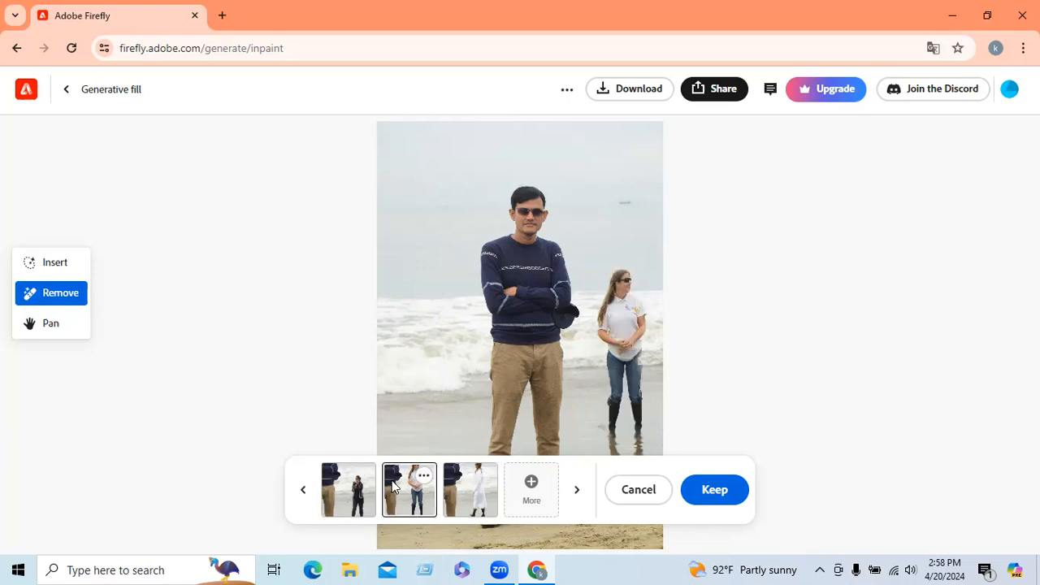
left_click(533, 487)
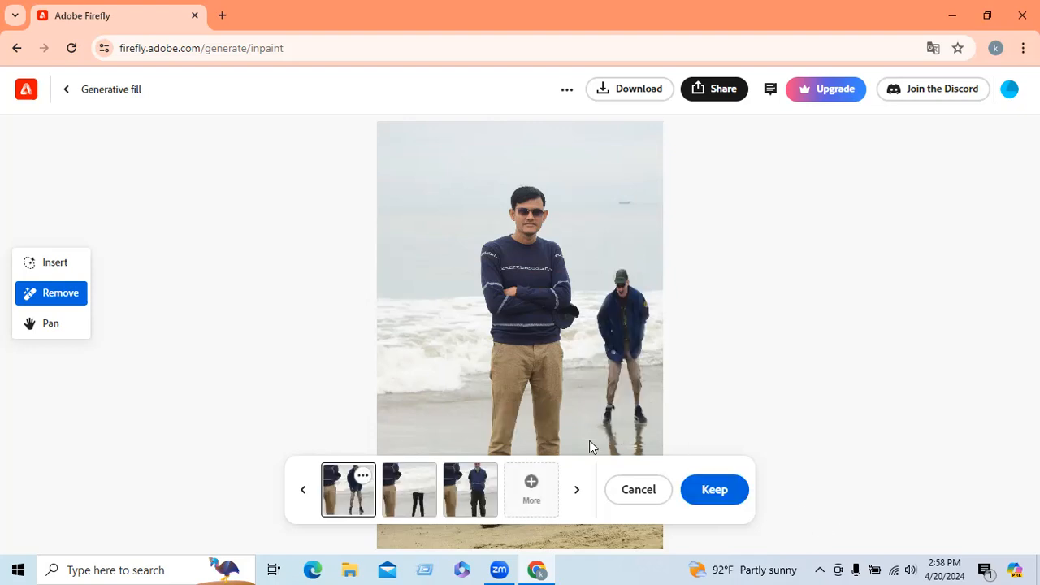
left_click(471, 504)
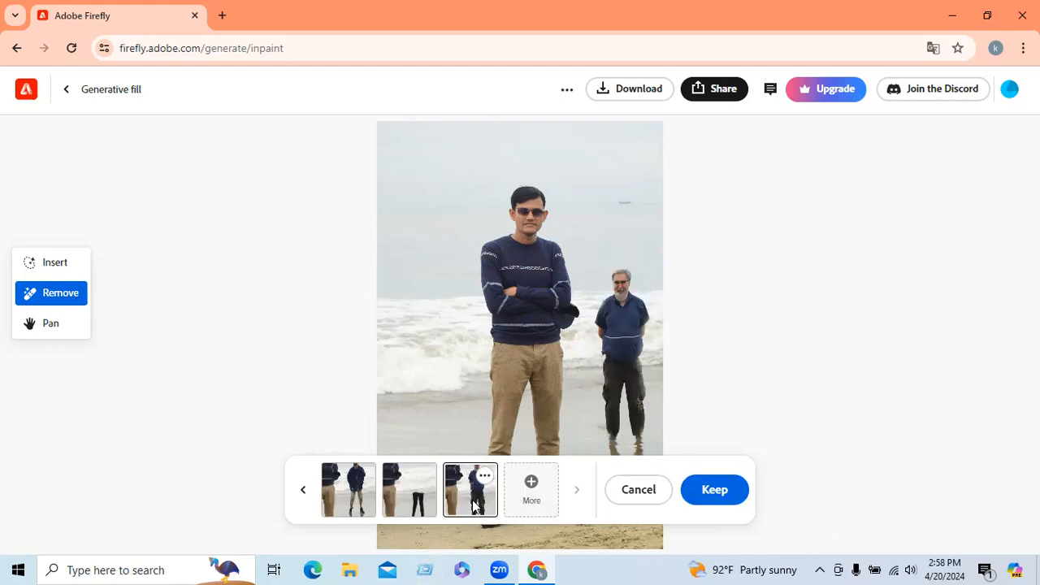
left_click(413, 512)
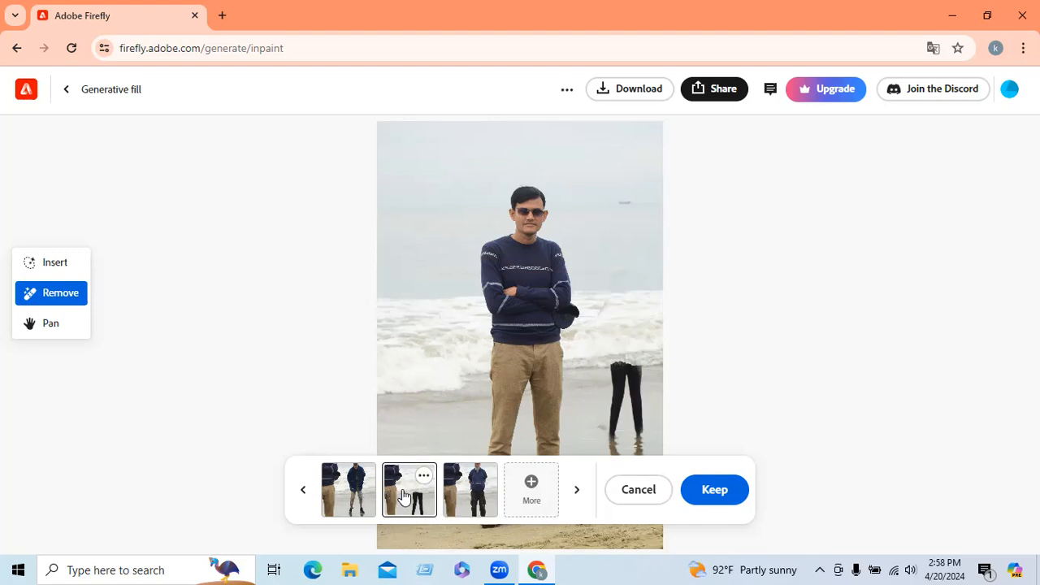
left_click(469, 497)
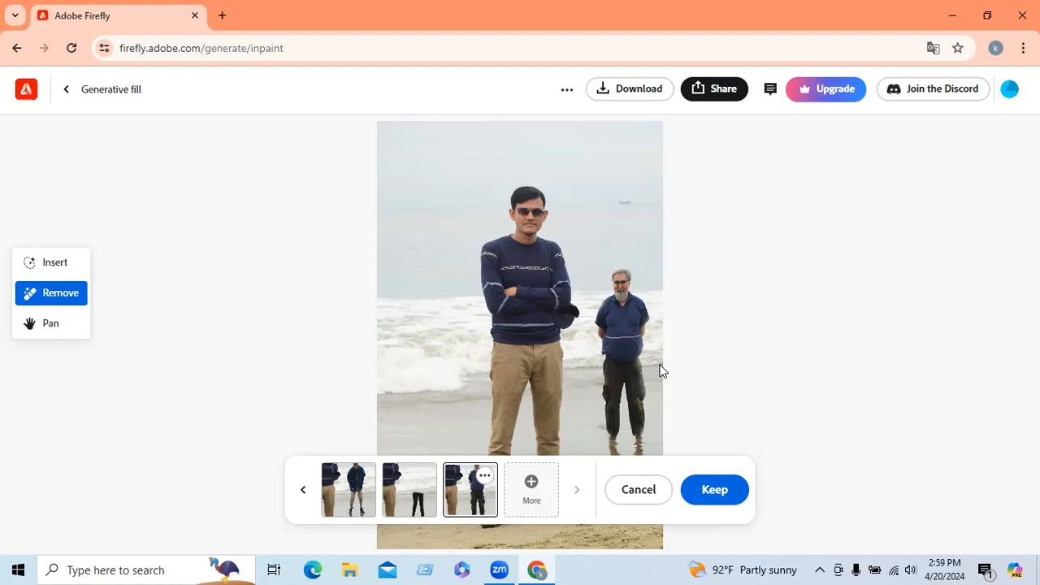
scroll(604, 390, "down", 2)
scroll(621, 417, "up", 2)
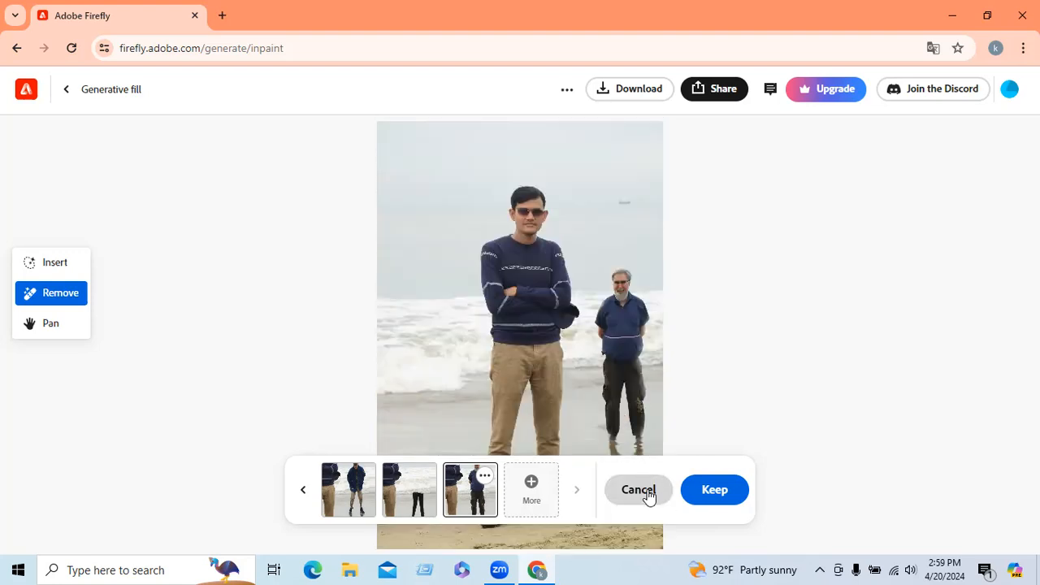
left_click(651, 492)
Add three brush spots over the beach, waves and sky left of the foreground man to the selection and rerun the removal.
left_click(430, 381)
left_click(440, 291)
left_click(418, 235)
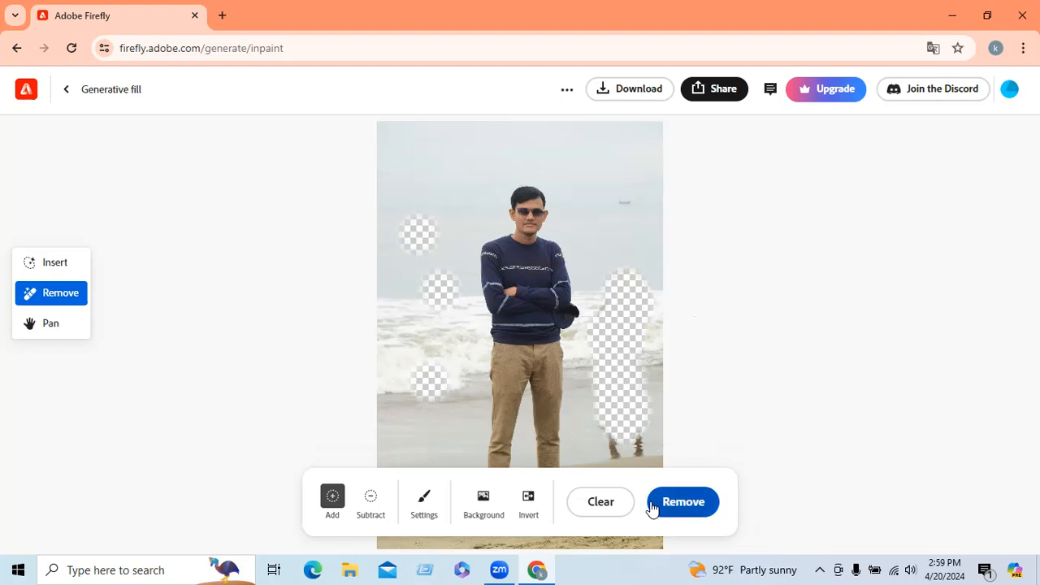
left_click(680, 509)
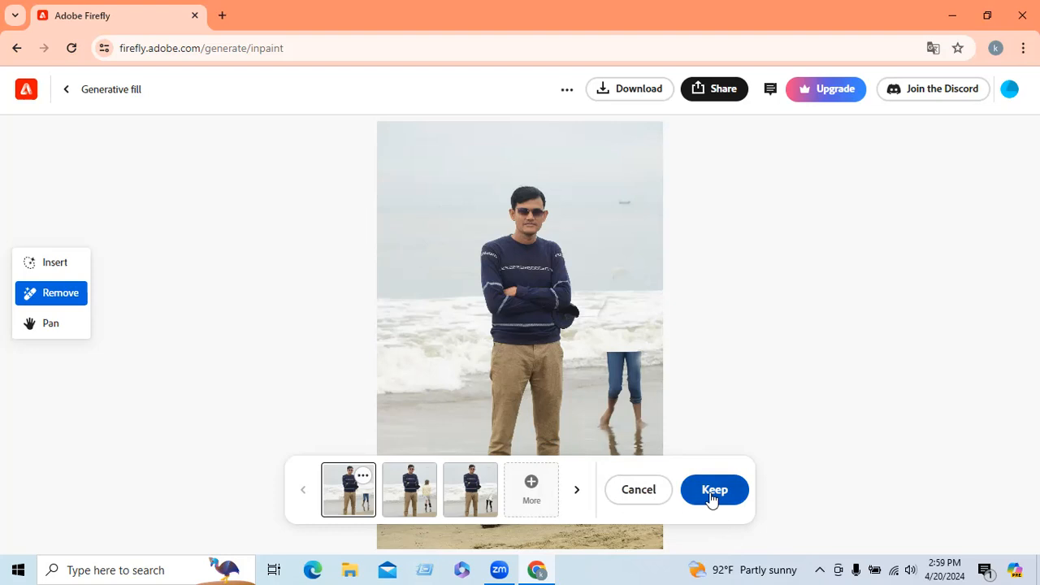
Discard the removal results and extend the brush selection over the sky, sea and beach surrounding the foreground man.
left_click(642, 491)
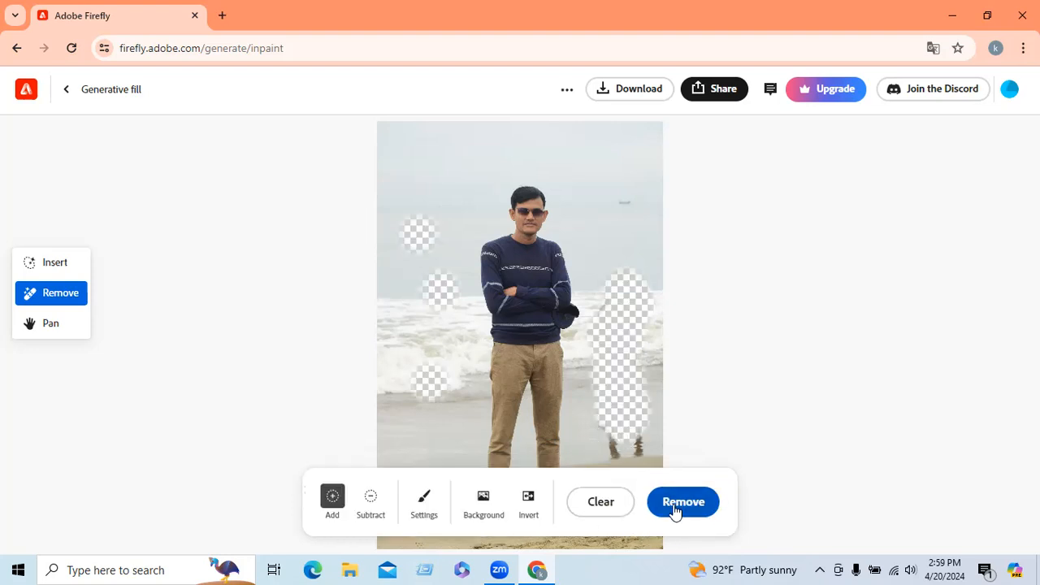
left_click(618, 203)
mouse_move(586, 174)
left_mouse_down()
mouse_move(508, 145)
mouse_move(407, 175)
mouse_move(387, 204)
mouse_move(380, 177)
left_mouse_up()
mouse_move(425, 134)
left_mouse_down()
mouse_move(393, 244)
mouse_move(506, 156)
mouse_move(611, 159)
mouse_move(675, 132)
mouse_move(473, 136)
mouse_move(409, 165)
mouse_move(395, 265)
mouse_move(396, 396)
mouse_move(414, 367)
mouse_move(436, 395)
mouse_move(453, 361)
mouse_move(435, 324)
mouse_move(439, 254)
mouse_move(510, 144)
mouse_move(573, 184)
mouse_move(590, 234)
mouse_move(630, 226)
mouse_move(660, 198)
mouse_move(644, 200)
mouse_move(642, 294)
mouse_move(589, 269)
mouse_move(637, 283)
mouse_move(642, 265)
mouse_move(645, 385)
mouse_move(630, 361)
mouse_move(641, 235)
mouse_move(630, 182)
mouse_move(605, 197)
mouse_move(669, 156)
left_mouse_up()
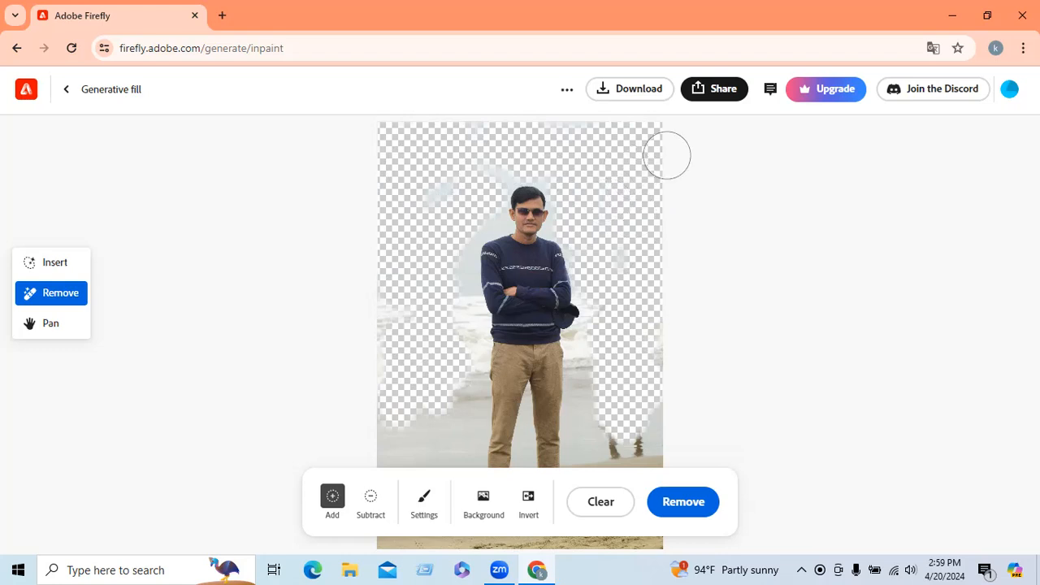
mouse_move(645, 408)
left_mouse_down()
mouse_move(608, 447)
mouse_move(630, 458)
mouse_move(648, 457)
mouse_move(651, 444)
mouse_move(637, 278)
left_mouse_up()
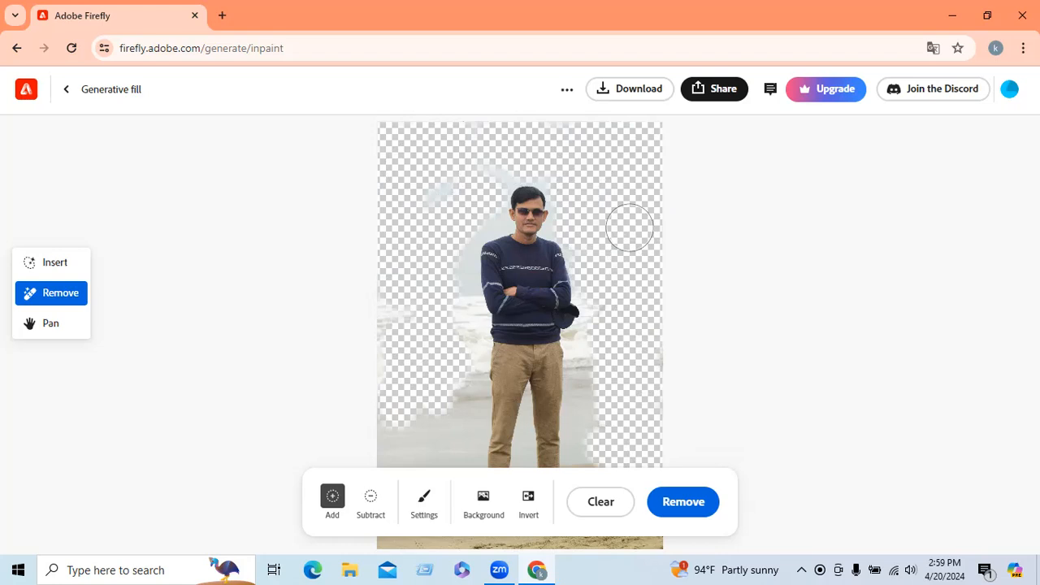
left_click_drag(558, 168, 565, 180)
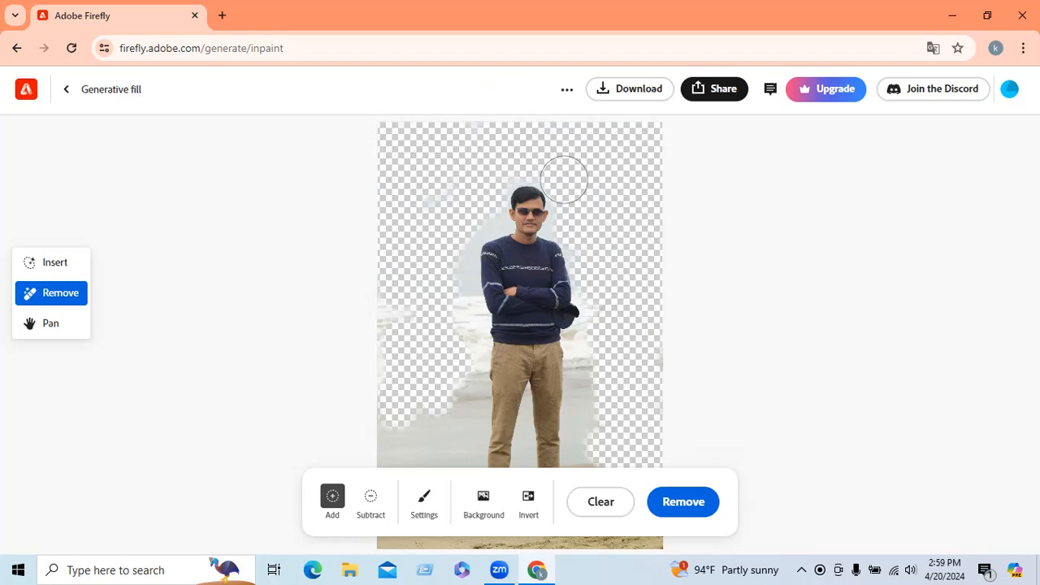
mouse_move(439, 177)
left_mouse_down()
mouse_move(445, 244)
mouse_move(470, 228)
mouse_move(453, 274)
mouse_move(464, 298)
mouse_move(441, 412)
mouse_move(466, 370)
mouse_move(402, 443)
mouse_move(414, 395)
mouse_move(399, 289)
left_mouse_up()
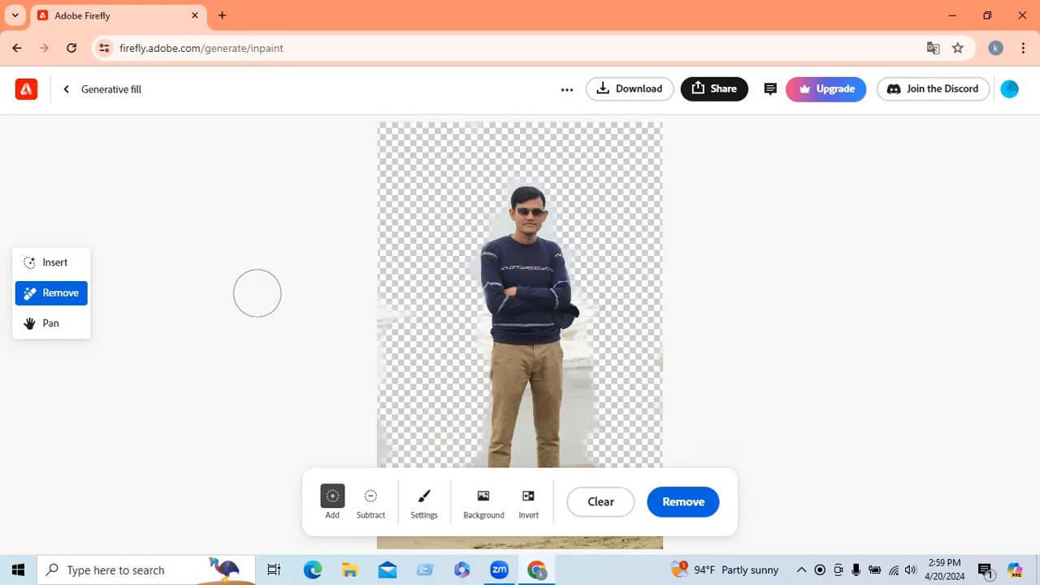
Switch to the Insert tool and generate a fill for the selected background with the prompt "tajmahal".
left_click(46, 269)
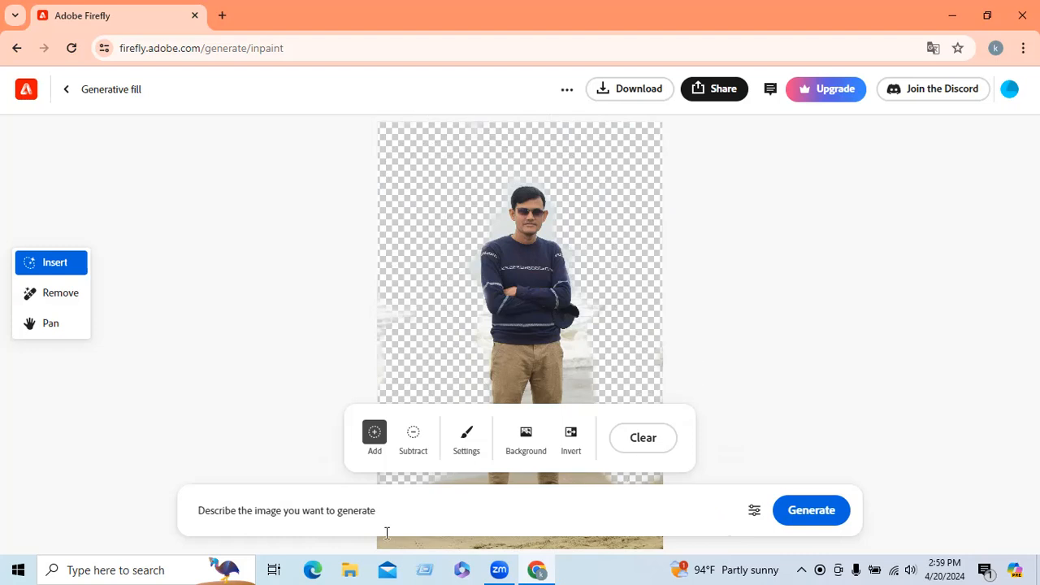
left_click(355, 505)
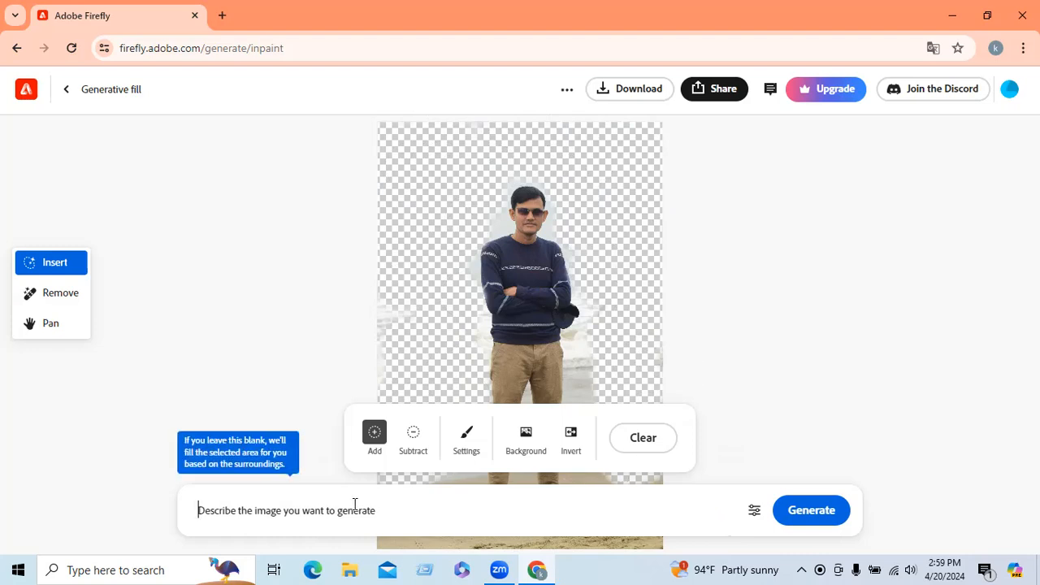
type("tajma")
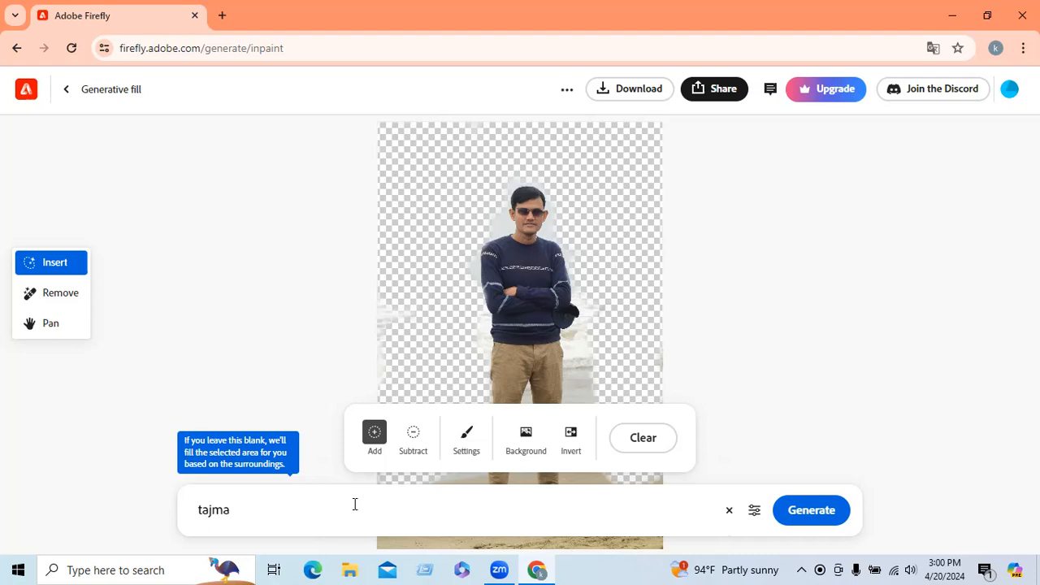
left_click(809, 518)
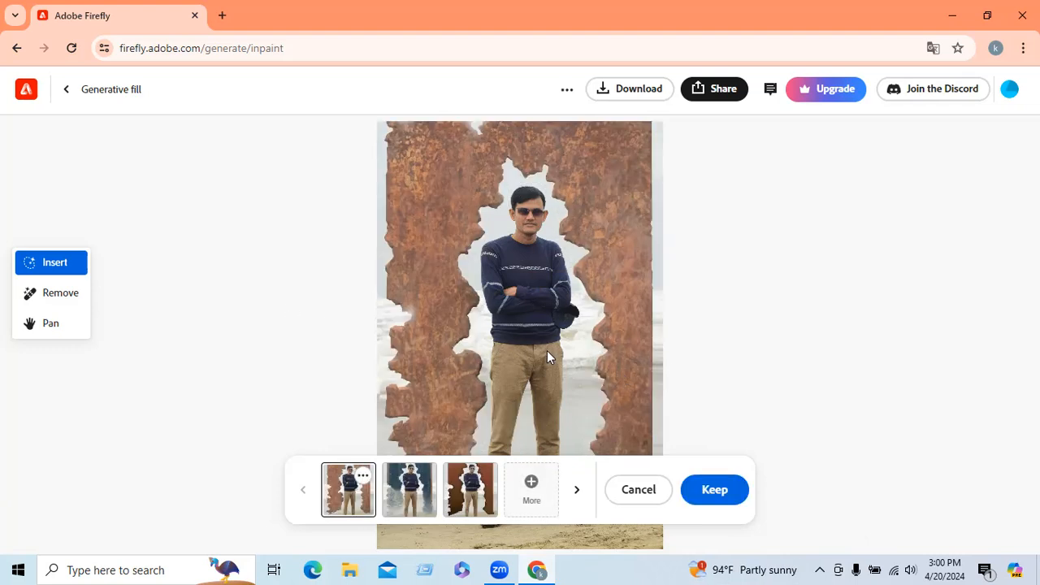
Compare the first two tajmahal background variations, discard the results and clear the brush selection.
scroll(557, 358, "down", 2)
scroll(642, 404, "up", 2)
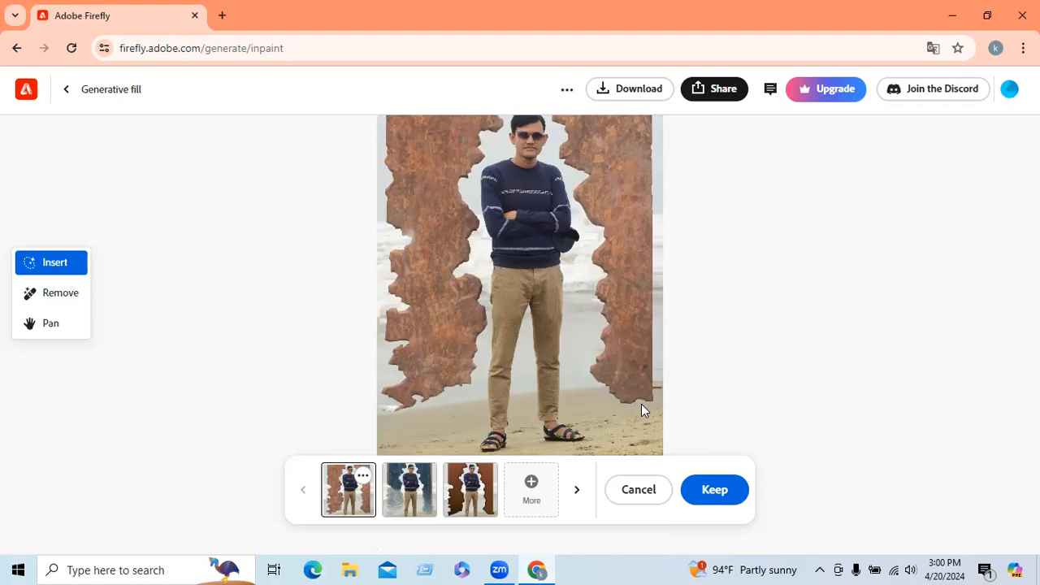
left_click(399, 497)
scroll(645, 398, "down", 2)
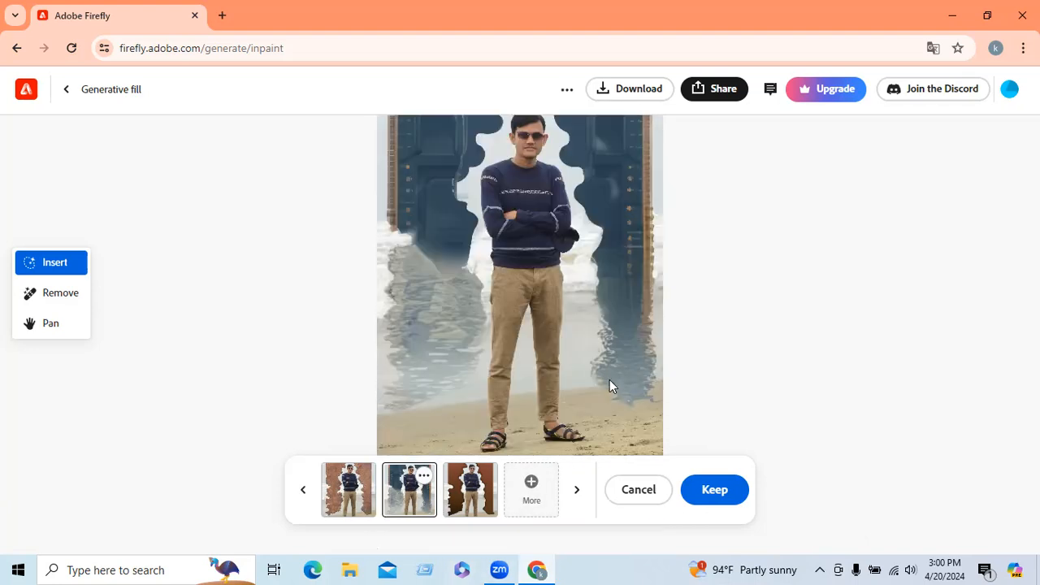
scroll(619, 378, "down", 1)
scroll(602, 342, "up", 3)
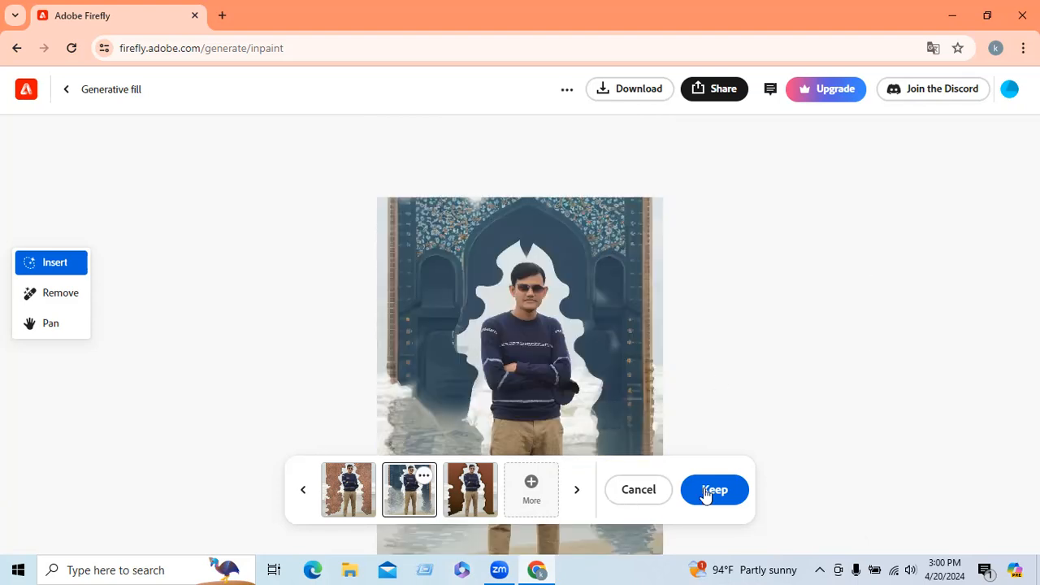
left_click(622, 493)
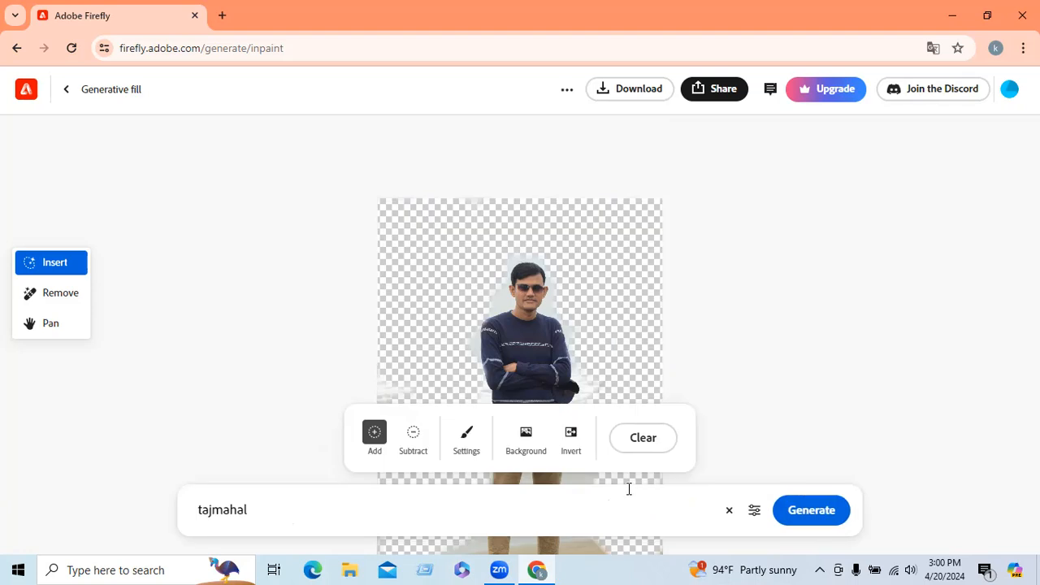
left_click(645, 445)
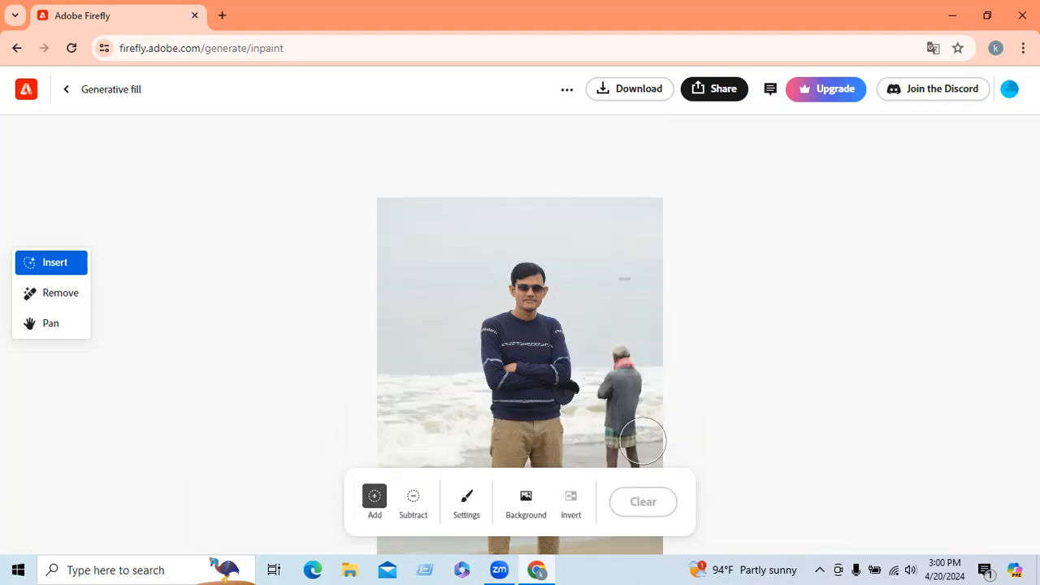
Brush over the top of the foreground man's head and generate a fill with the prompt "cap".
scroll(584, 397, "down", 1)
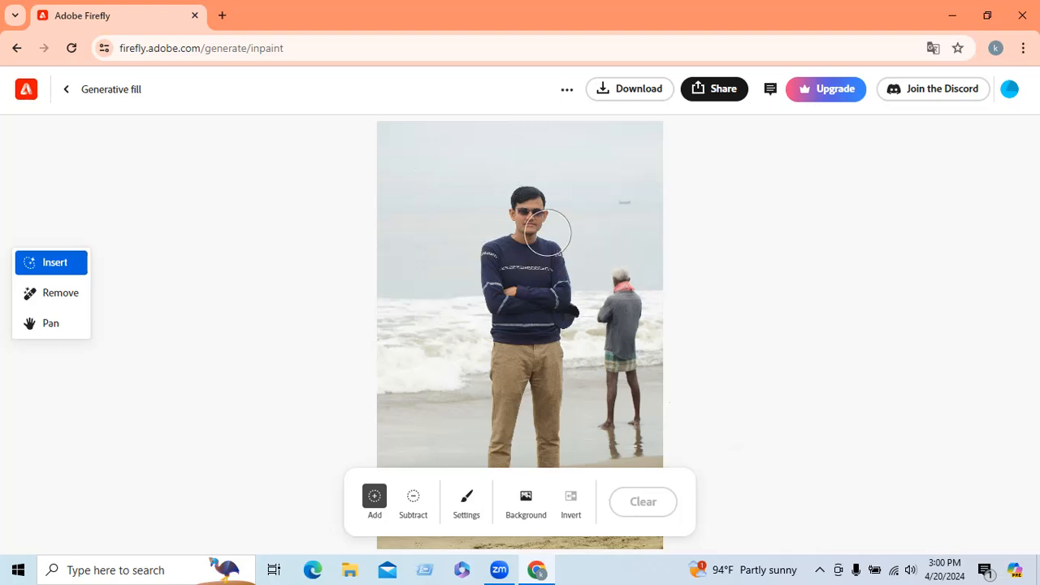
left_click_drag(530, 185, 510, 187)
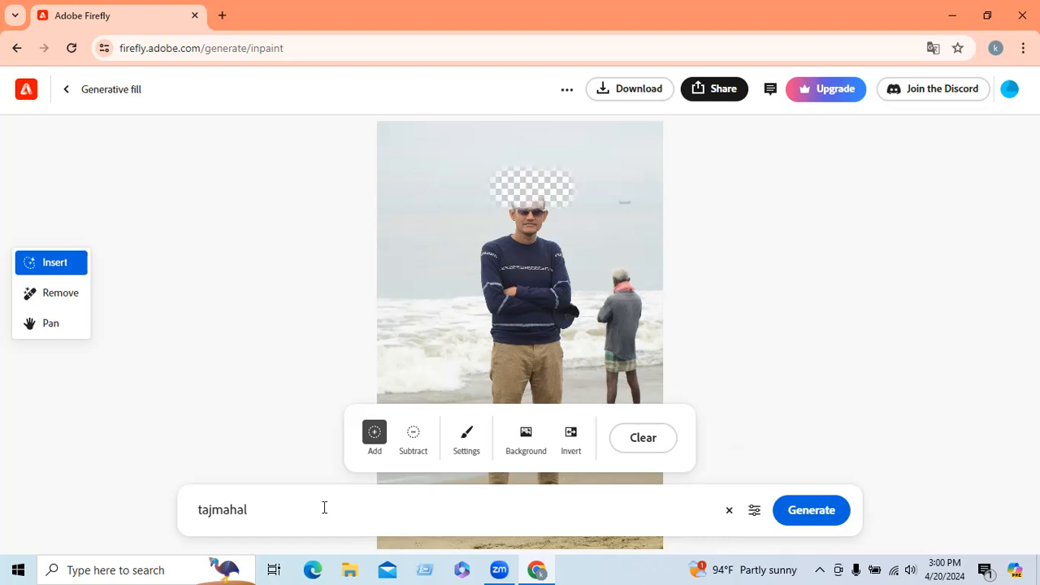
left_click_drag(325, 508, 155, 497)
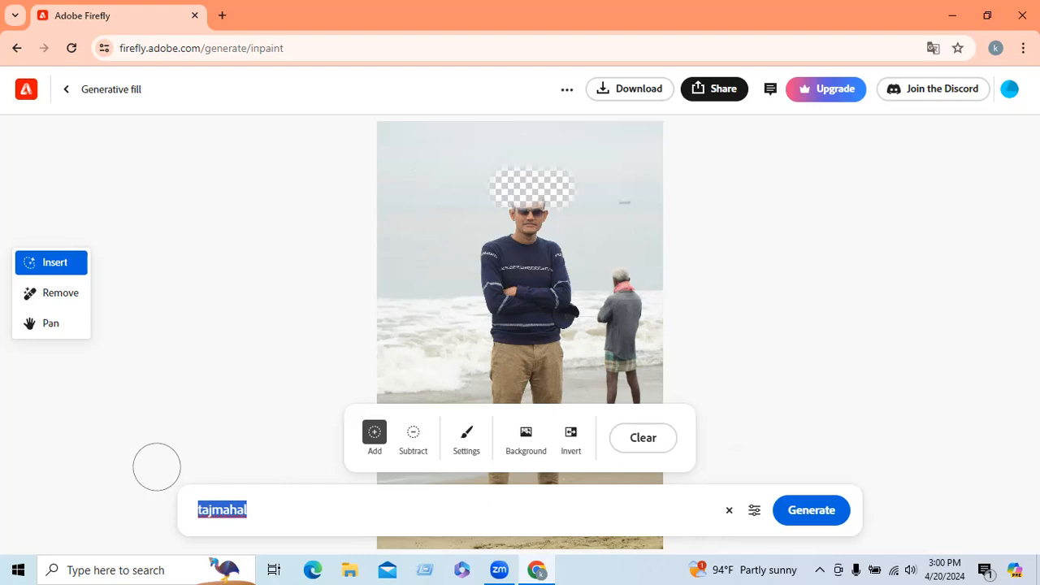
type("cap")
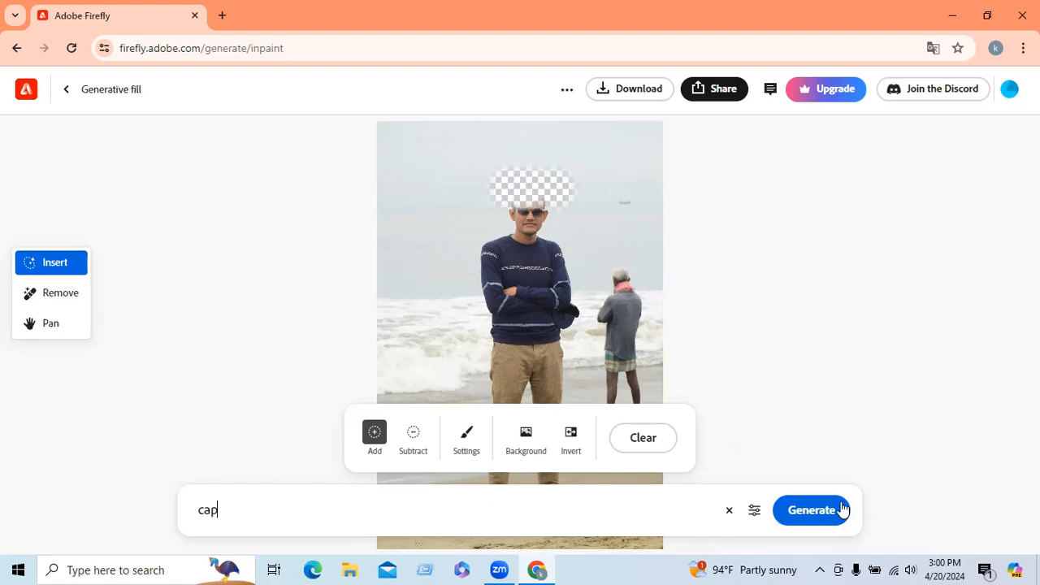
left_click(823, 517)
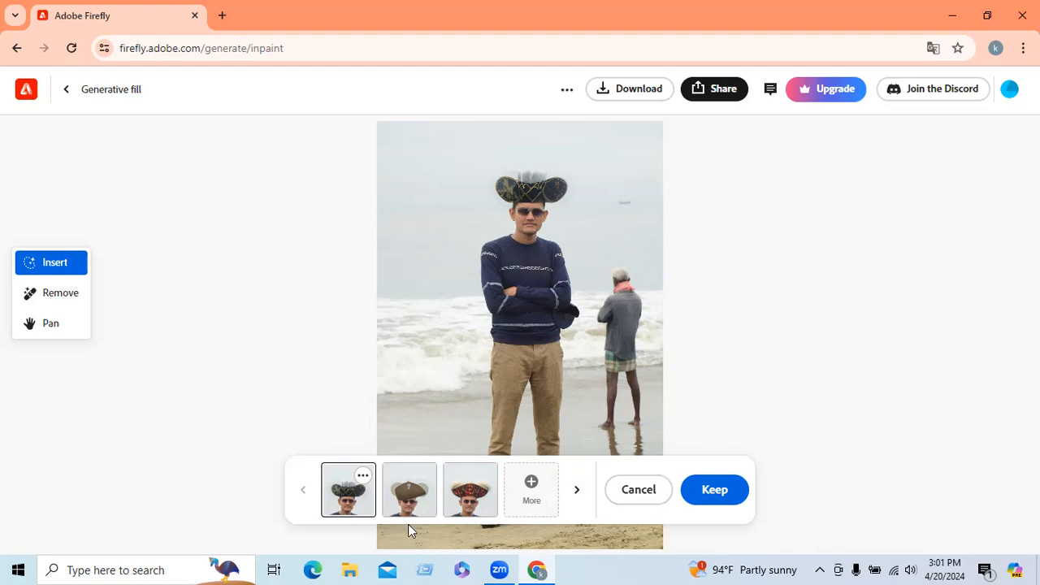
Compare the generated cap variations, discard them and clear the selection over the man's head.
left_click(417, 498)
left_click(468, 496)
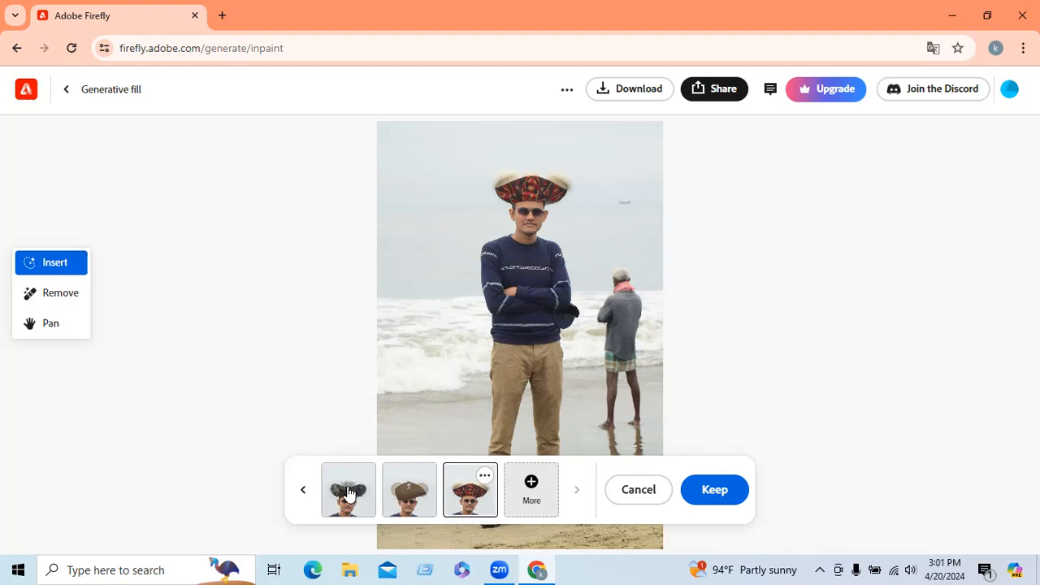
left_click(303, 490)
left_click(359, 501)
left_click(408, 501)
left_click(487, 501)
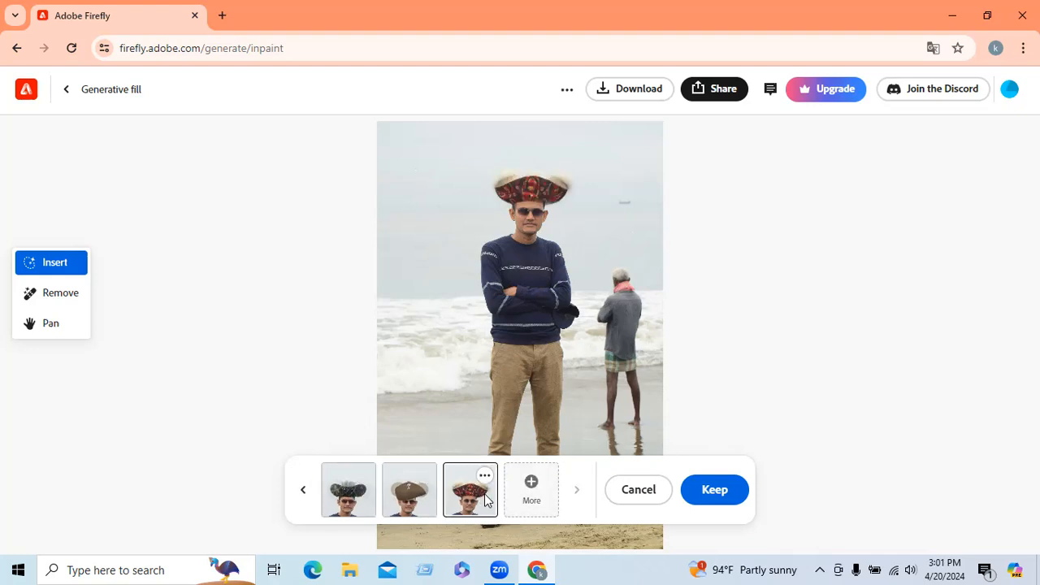
left_click(410, 488)
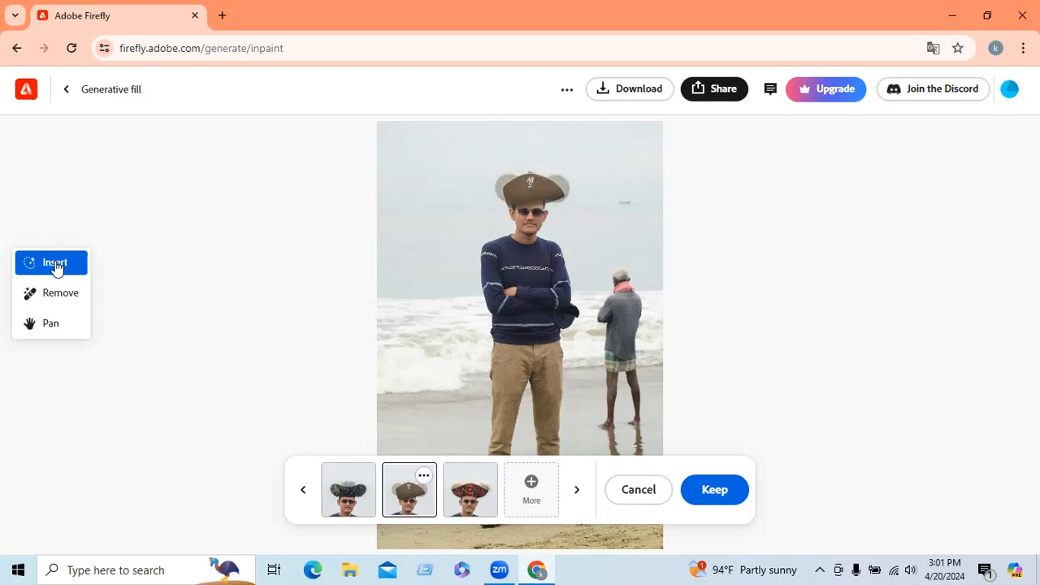
left_click(668, 486)
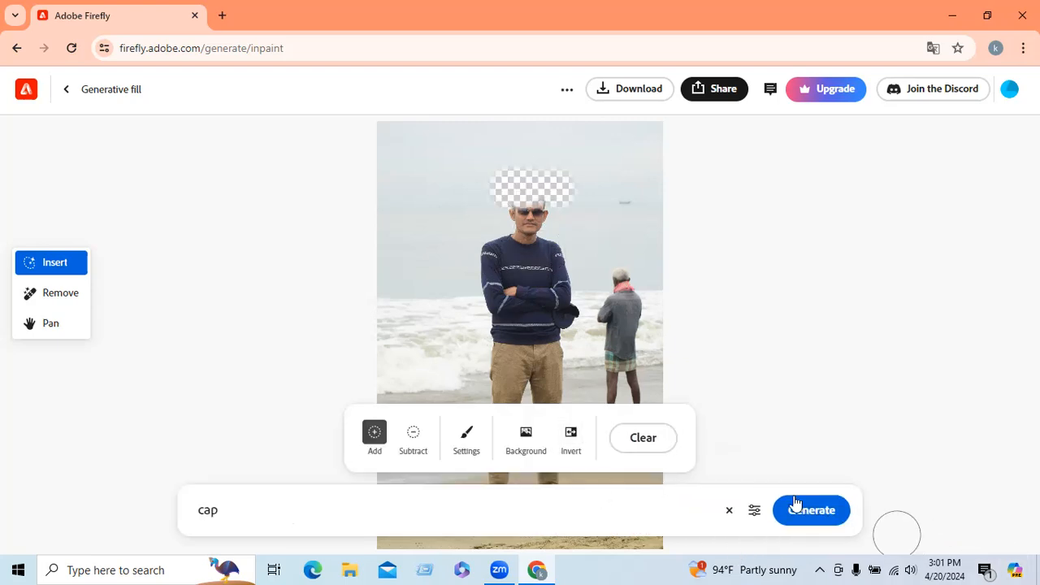
left_click(638, 438)
Brush over the foreground man's sweater and arms and generate a fill with the prompt "a red color t shirt".
mouse_move(481, 257)
left_mouse_down()
mouse_move(546, 276)
mouse_move(561, 259)
mouse_move(526, 270)
mouse_move(484, 252)
mouse_move(577, 262)
mouse_move(586, 275)
mouse_move(572, 294)
mouse_move(486, 296)
mouse_move(482, 312)
mouse_move(493, 319)
mouse_move(560, 322)
mouse_move(535, 323)
mouse_move(508, 239)
mouse_move(520, 252)
mouse_move(564, 253)
mouse_move(481, 313)
left_mouse_up()
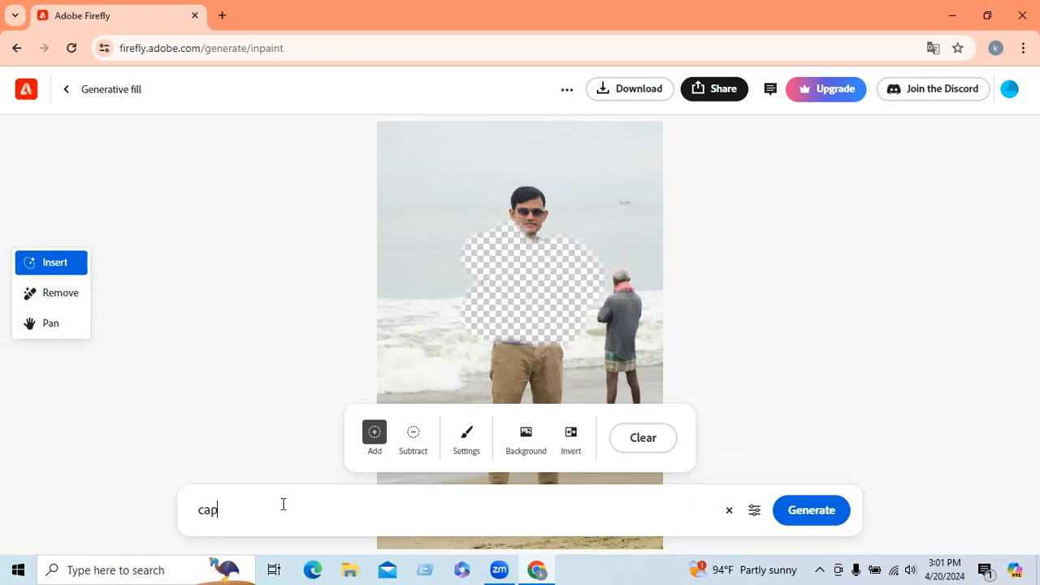
key("BackSpace")
key("BackSpace")
type("a red color t shirt")
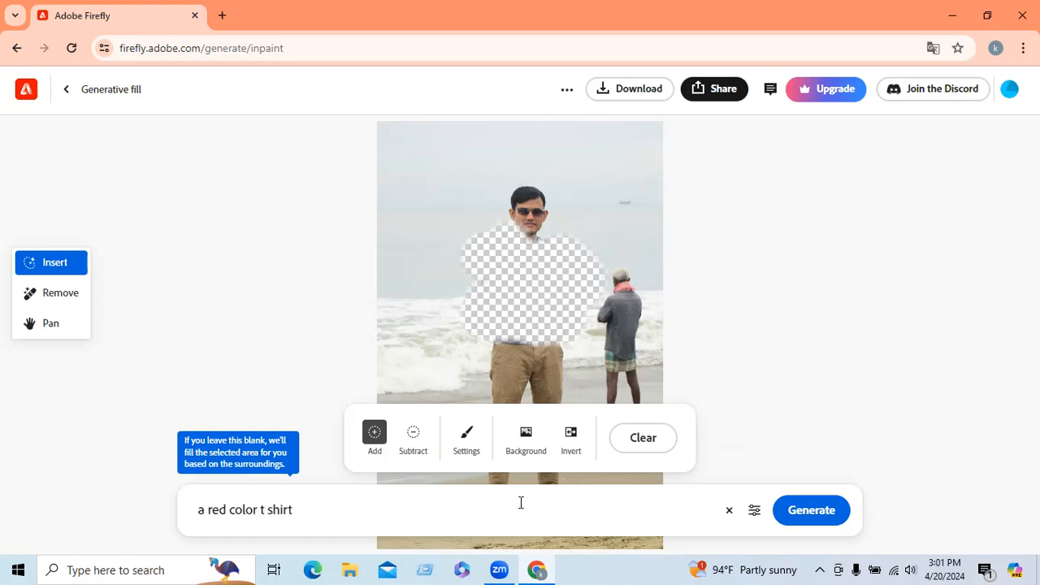
left_click(808, 512)
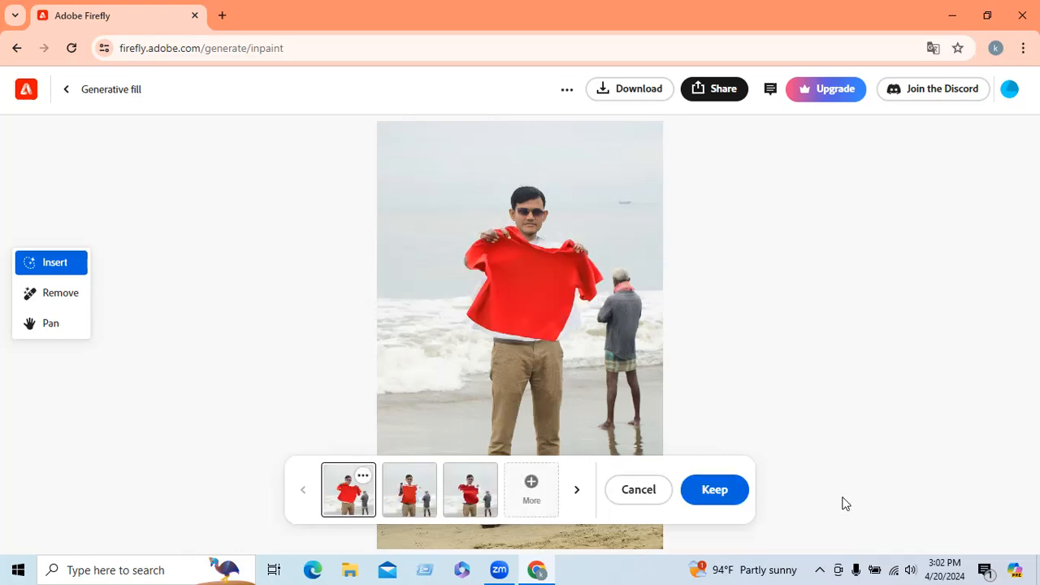
Compare the red t-shirt variations, generate and review more of them, and discard the results.
left_click(405, 495)
left_click(473, 504)
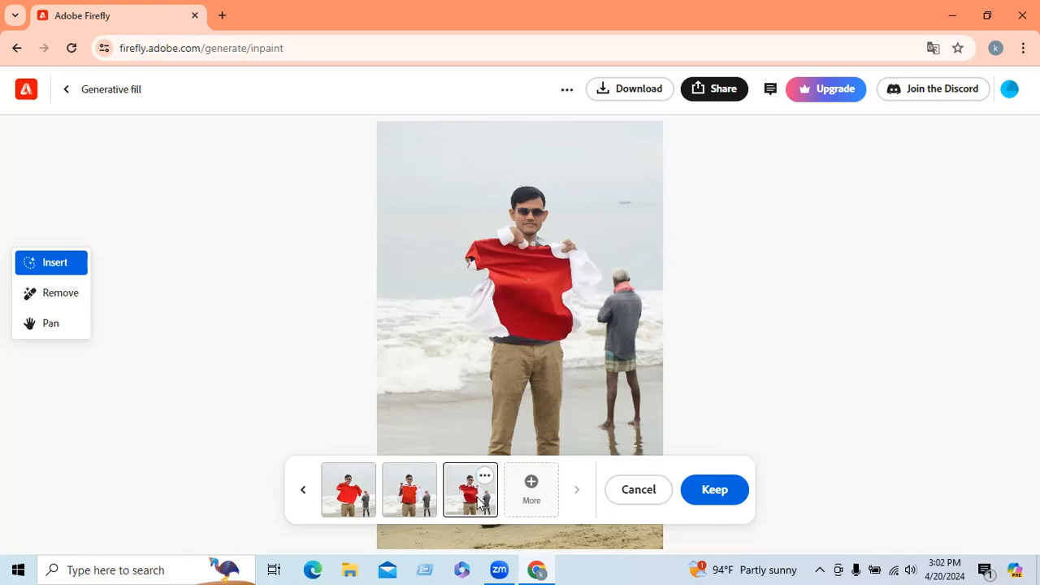
left_click(302, 490)
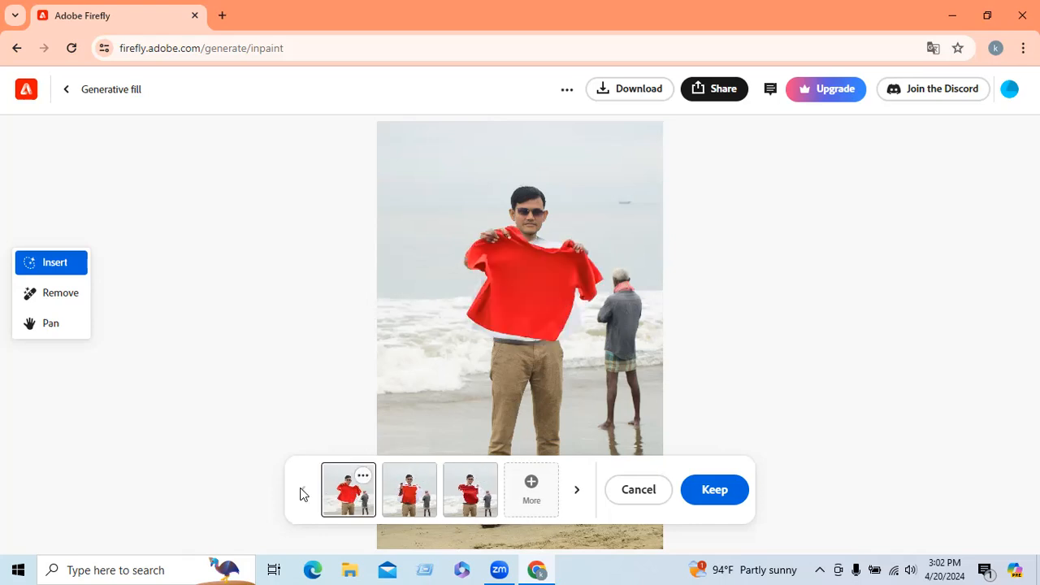
left_click(533, 490)
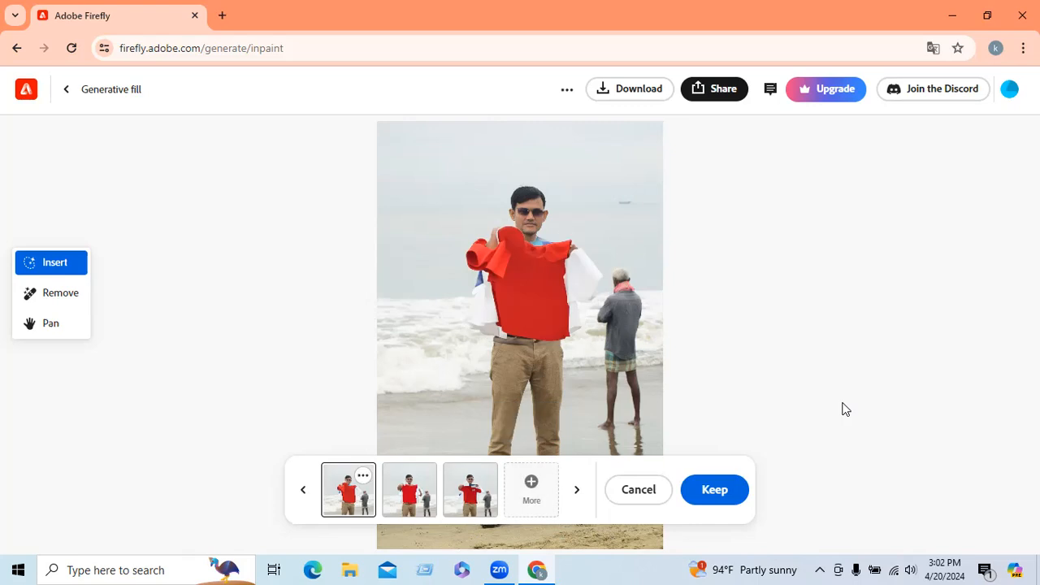
left_click(471, 508)
left_click(412, 490)
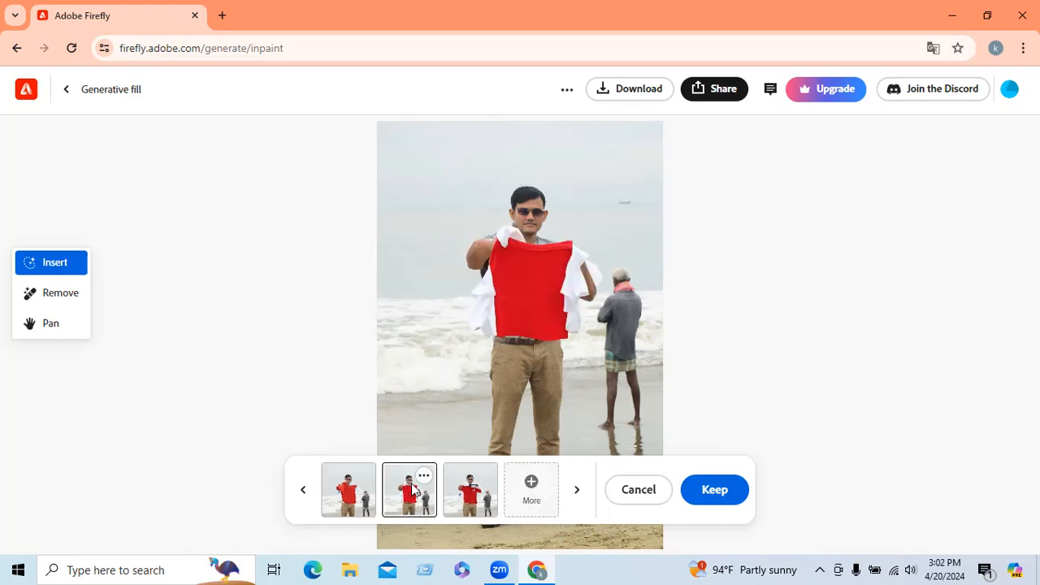
left_click(359, 495)
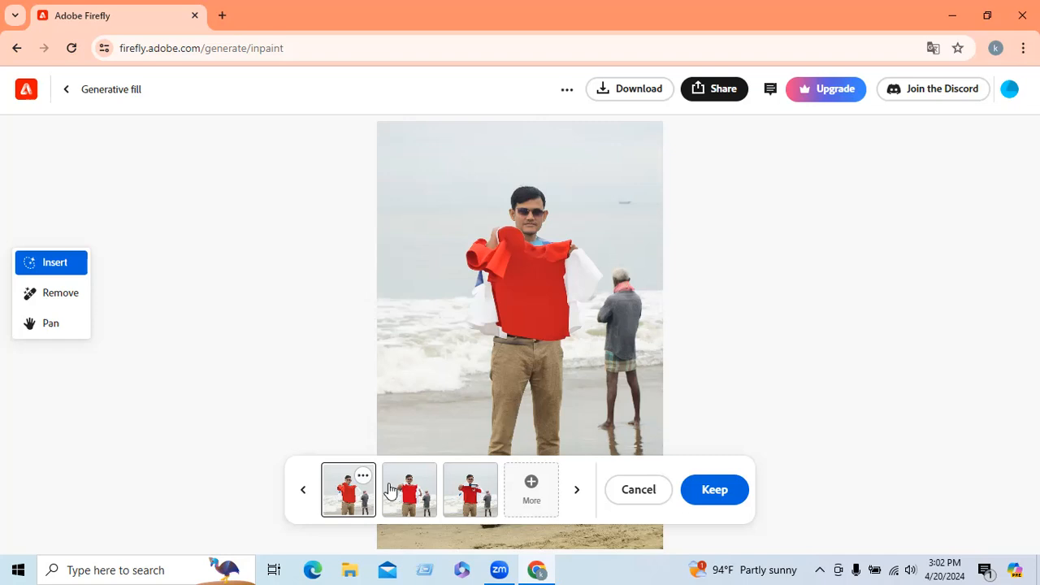
left_click(423, 496)
left_click(487, 500)
left_click(639, 489)
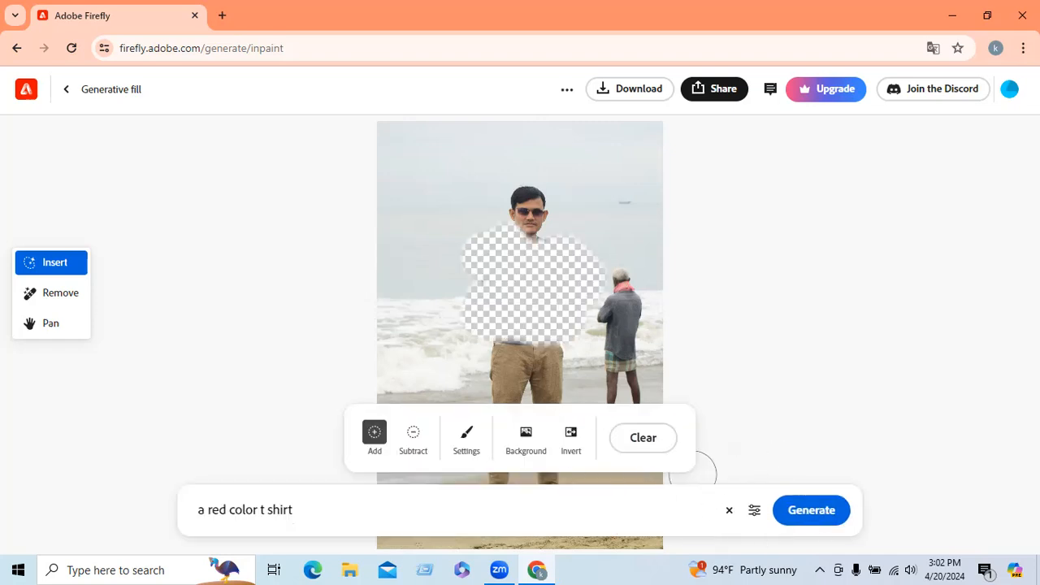
left_click(70, 91)
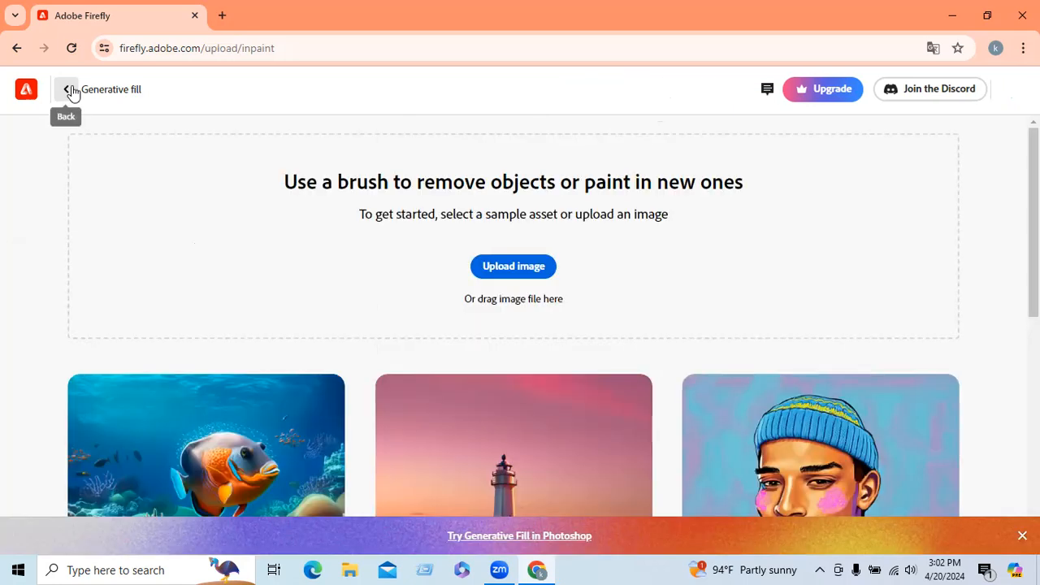
left_click(504, 269)
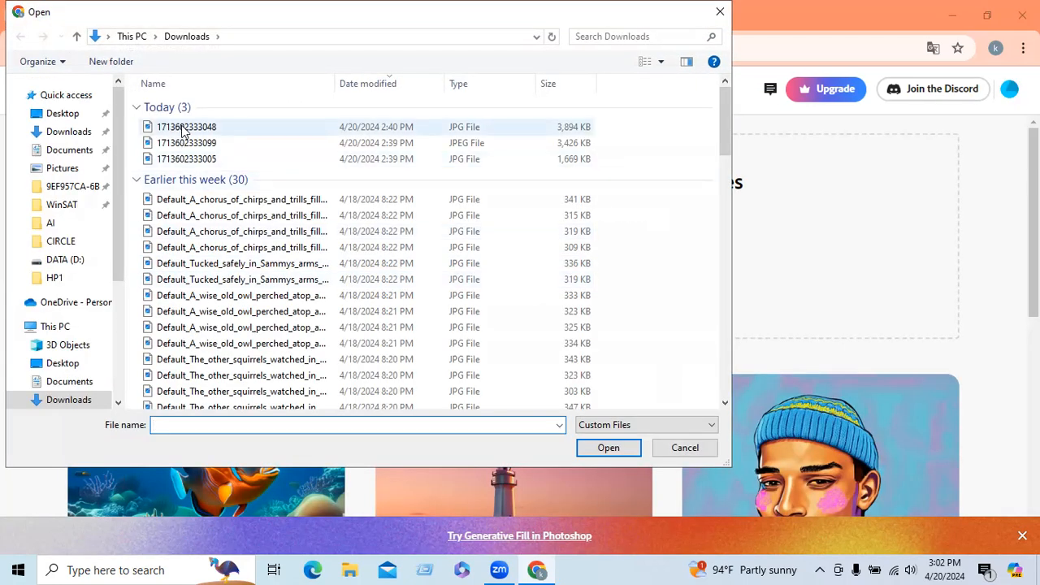
left_click(184, 130)
left_click(606, 450)
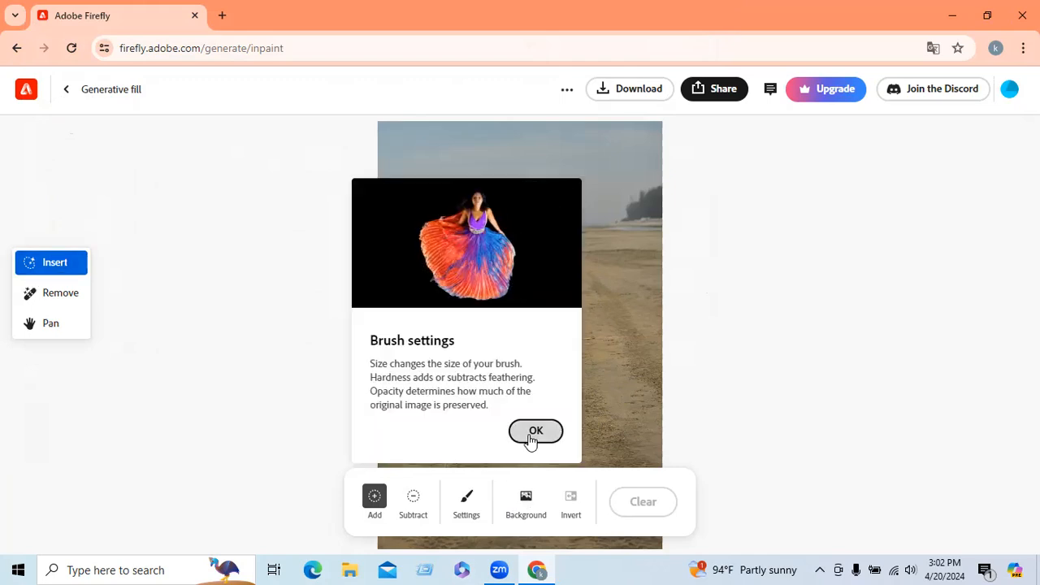
Try filling a brushed strip of sand below the man's feet with the prompt "grass", discard the results and clear the selection.
left_click(534, 432)
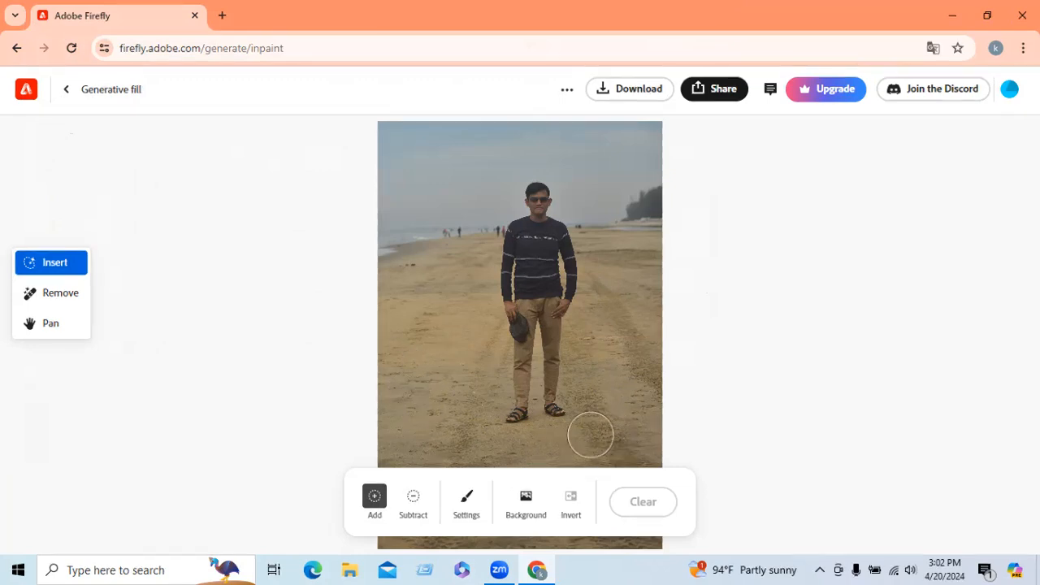
mouse_move(391, 429)
left_mouse_down()
mouse_move(512, 472)
mouse_move(597, 474)
mouse_move(650, 442)
mouse_move(520, 451)
mouse_move(426, 434)
mouse_move(504, 443)
mouse_move(537, 431)
mouse_move(635, 438)
mouse_move(504, 451)
mouse_move(386, 441)
mouse_move(473, 464)
mouse_move(562, 468)
mouse_move(658, 436)
left_mouse_up()
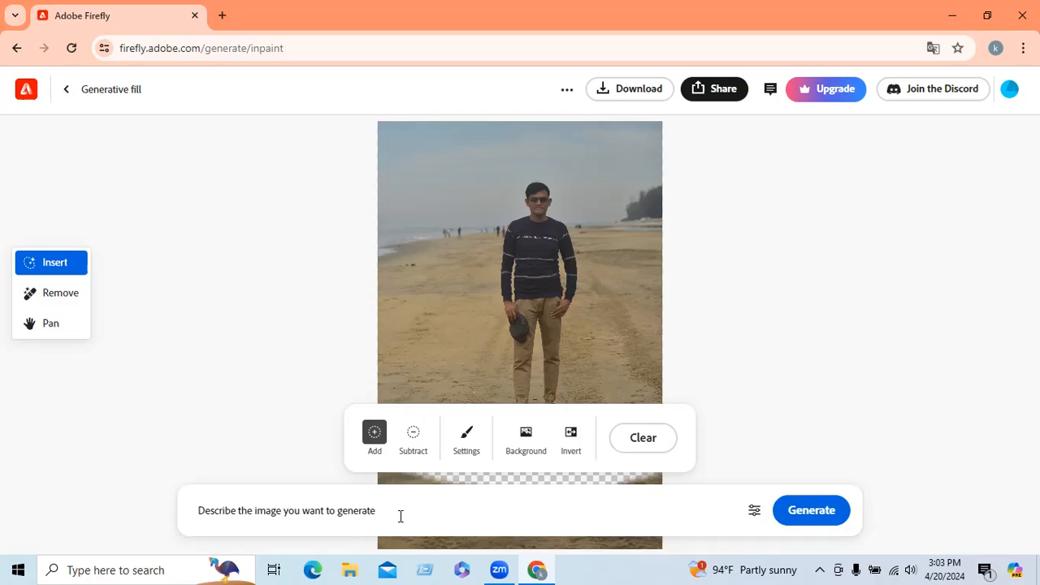
left_click(219, 508)
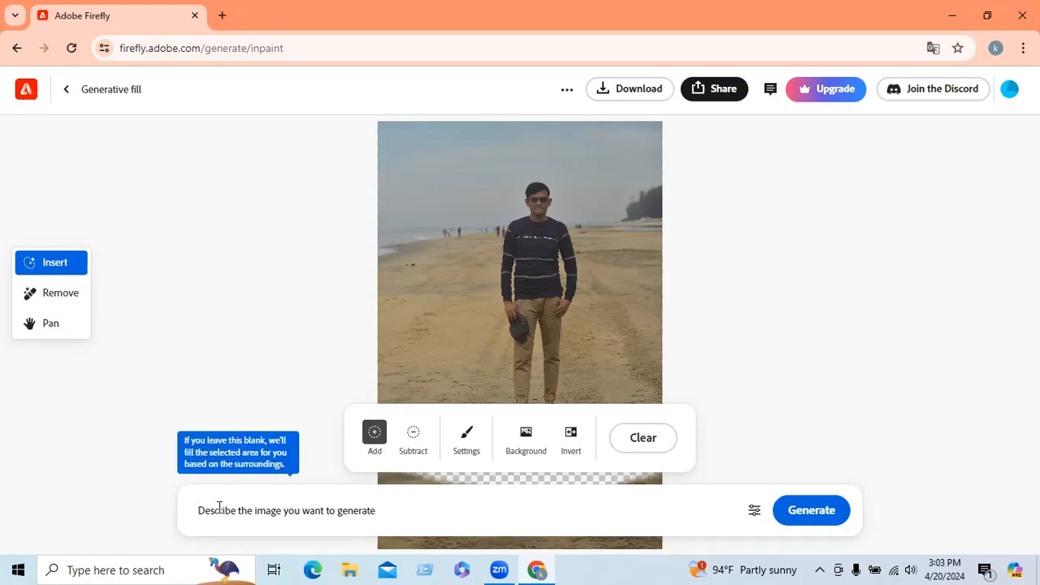
type("grass")
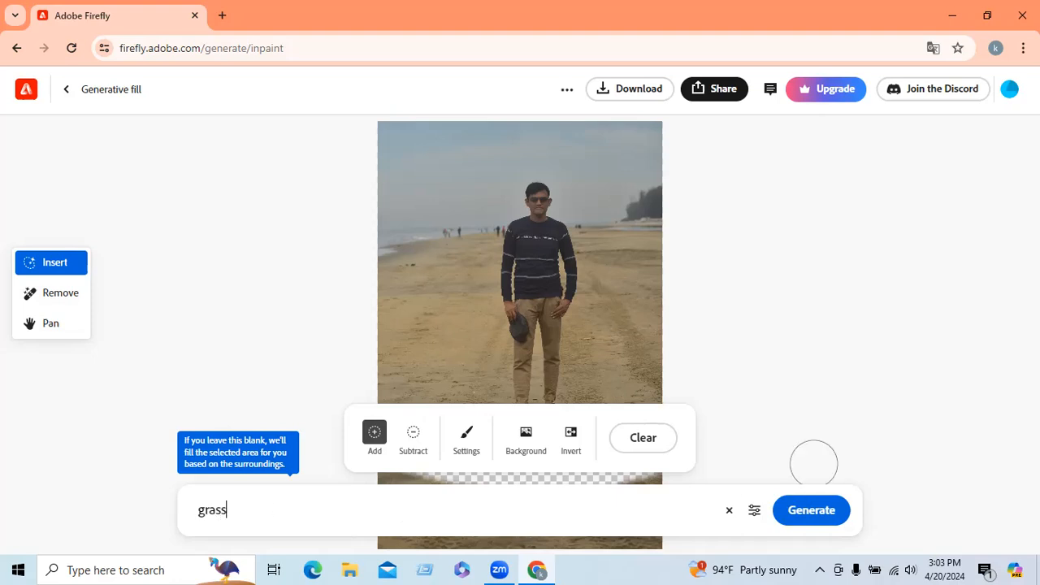
left_click(820, 515)
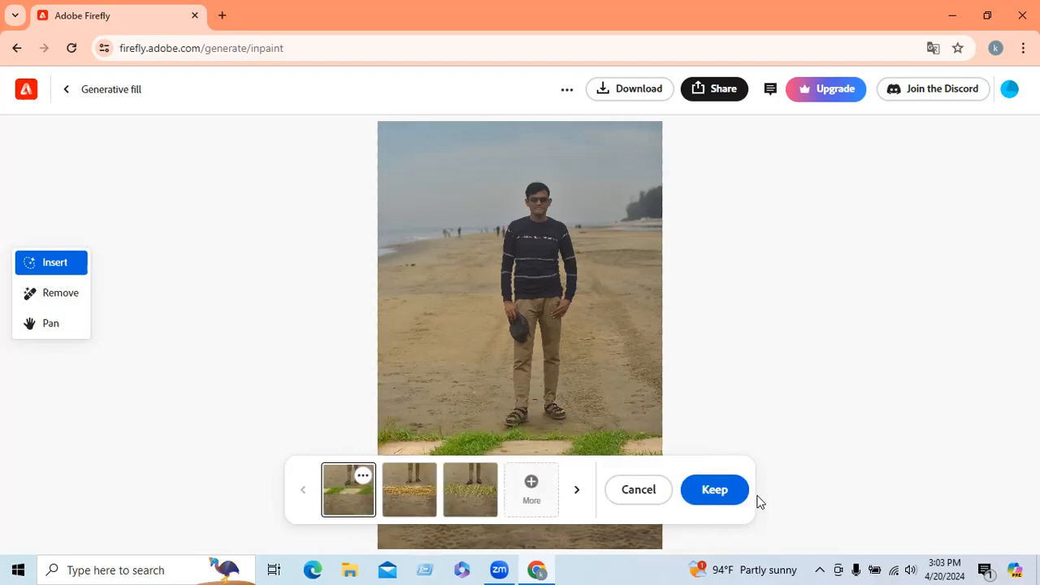
left_click(641, 493)
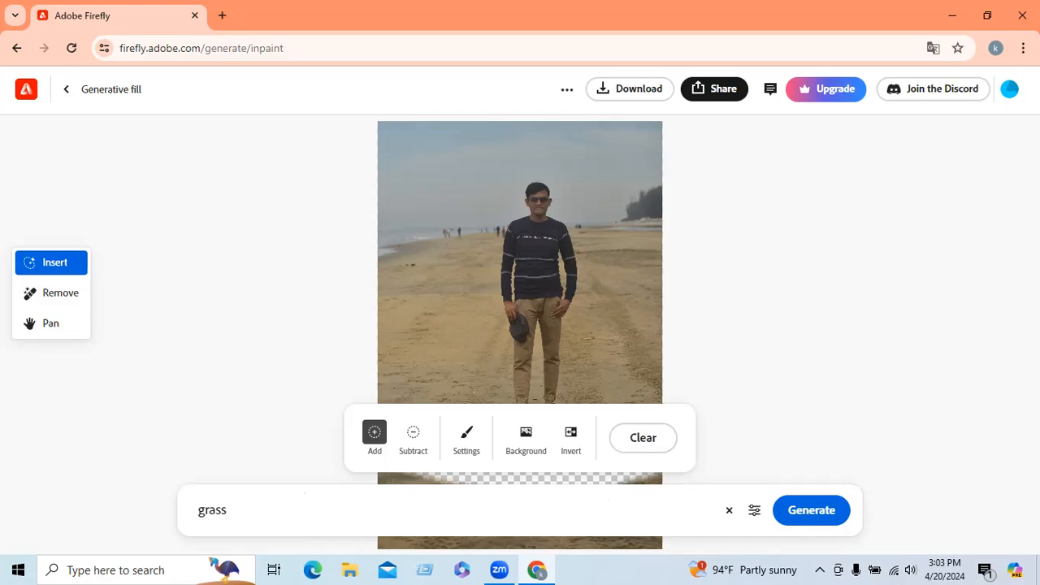
left_click(625, 447)
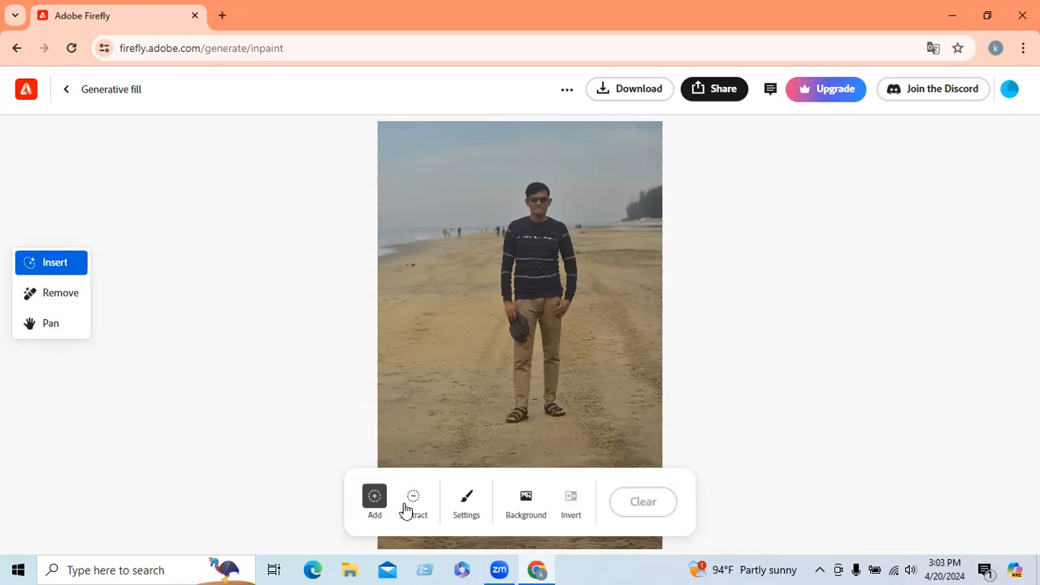
Brush a small patch of sand in the photo's lower-left area, generate a "grass" fill and keep the first variation.
left_click(399, 445)
left_click(476, 457)
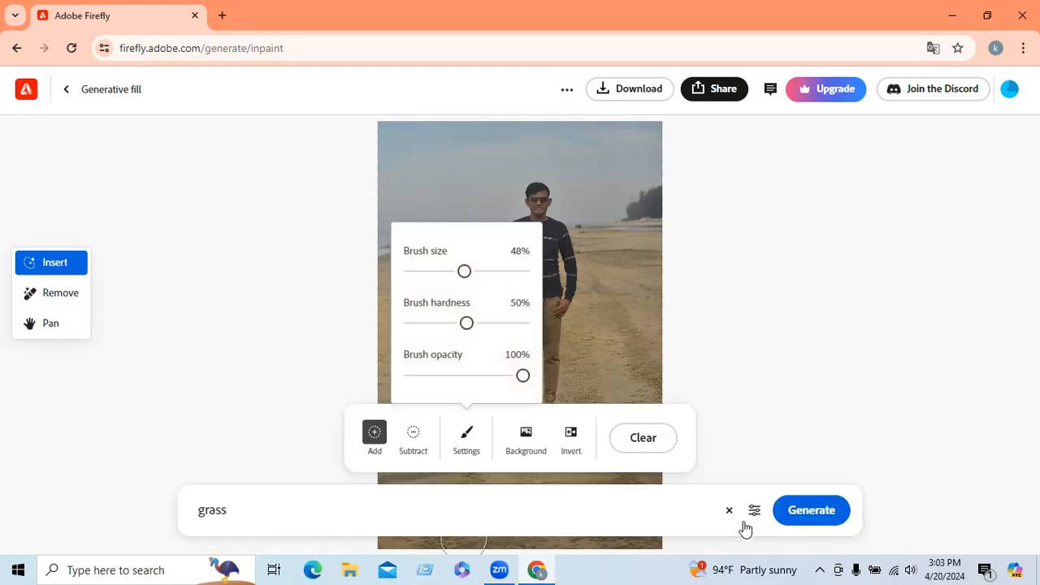
left_click(799, 510)
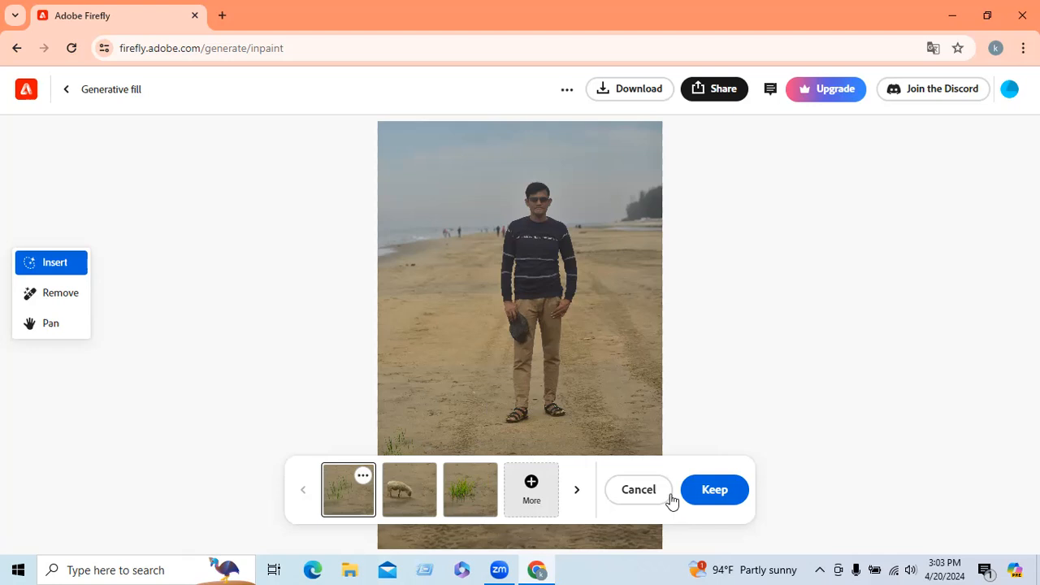
left_click(714, 490)
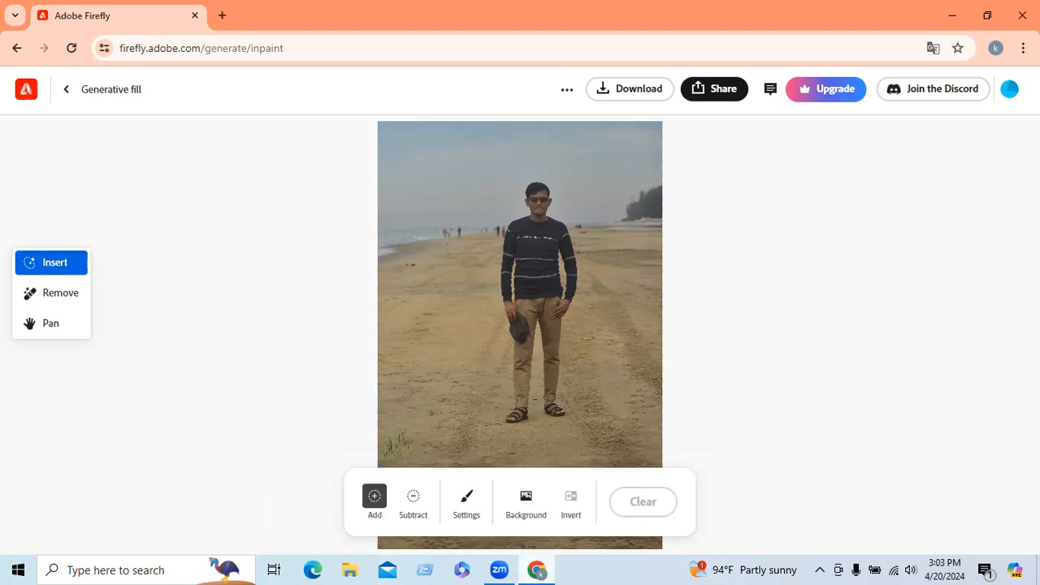
Brush over the sand in front of the man's feet, generate a fill with the prompt "deep grass" and keep the first variation.
mouse_move(453, 425)
left_mouse_down()
mouse_move(557, 442)
mouse_move(616, 401)
mouse_move(569, 432)
mouse_move(656, 437)
mouse_move(497, 447)
mouse_move(363, 433)
mouse_move(421, 450)
mouse_move(460, 438)
mouse_move(400, 440)
mouse_move(506, 456)
mouse_move(674, 446)
left_mouse_up()
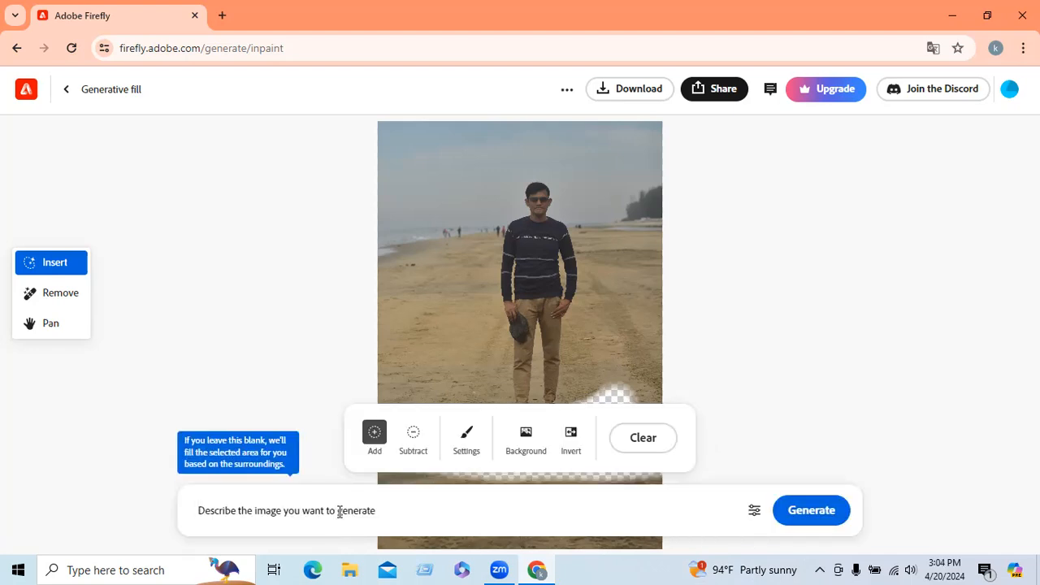
type("g")
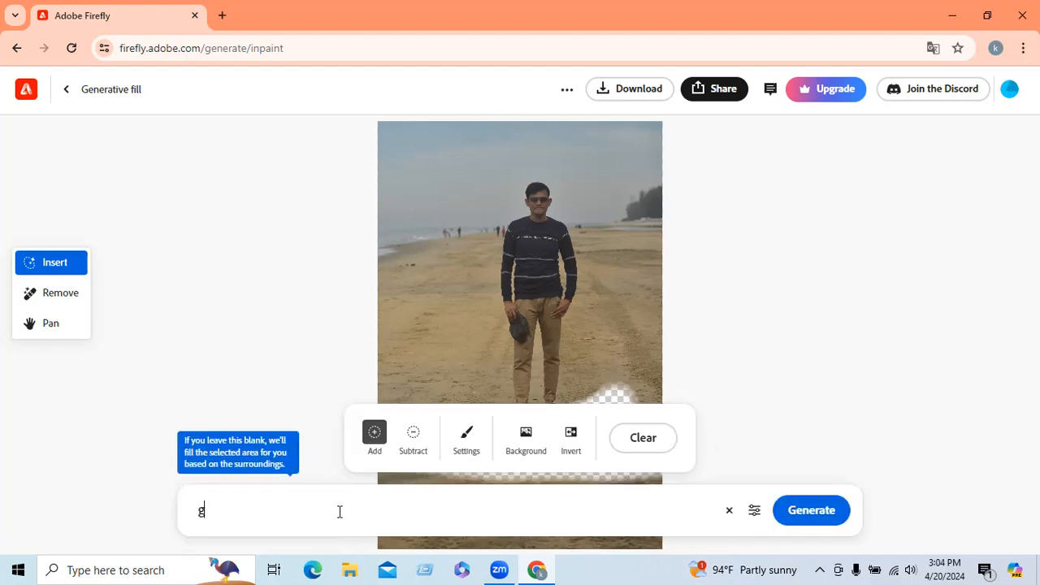
key("BackSpace")
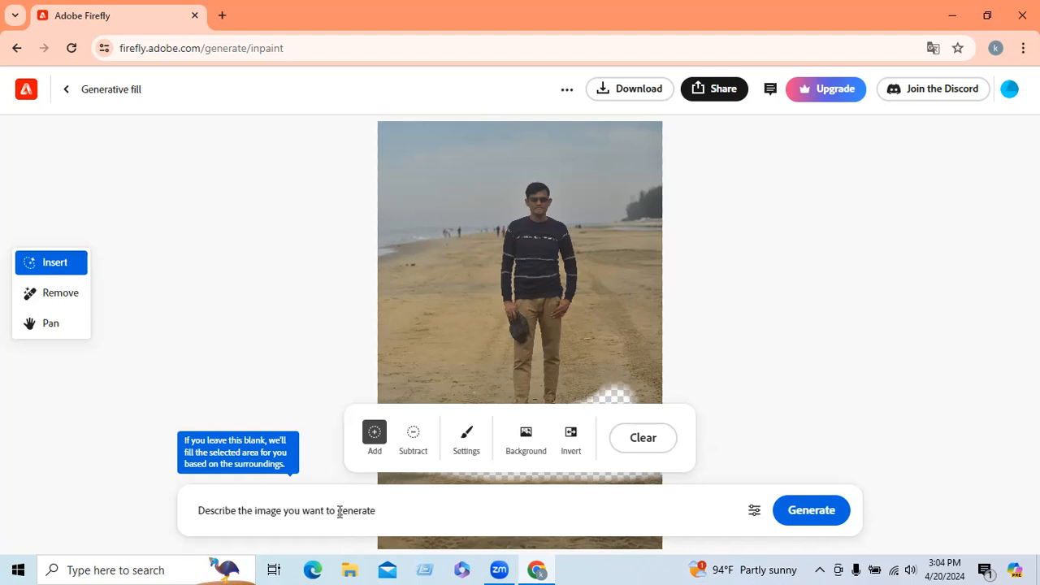
type("deep grass")
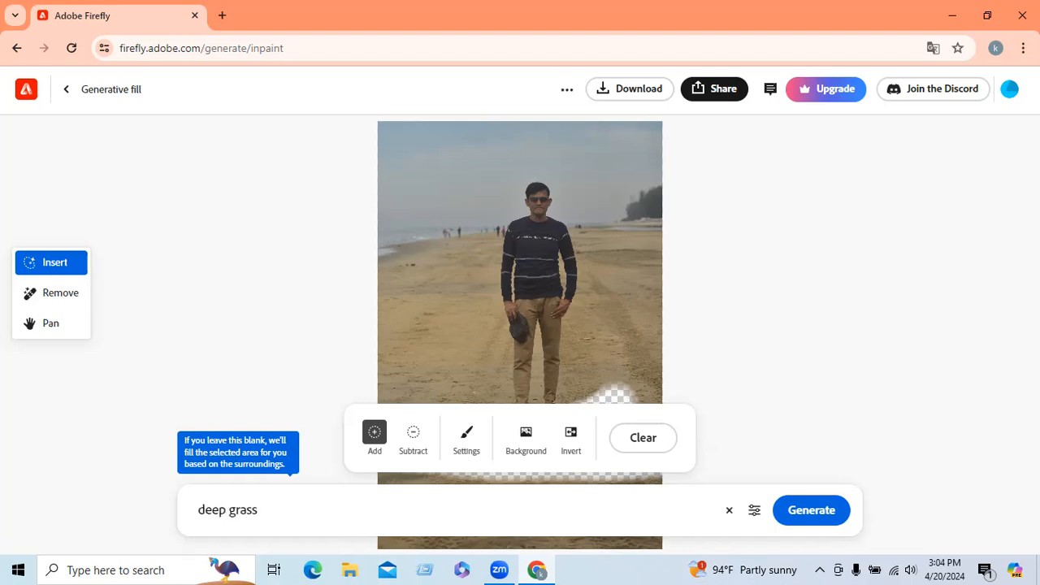
left_click(826, 509)
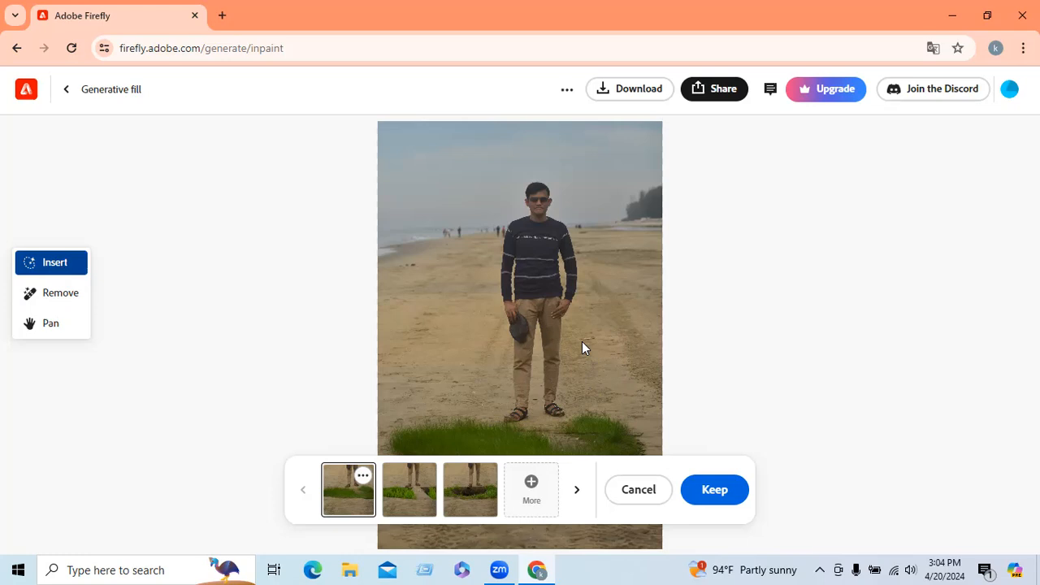
left_click(715, 489)
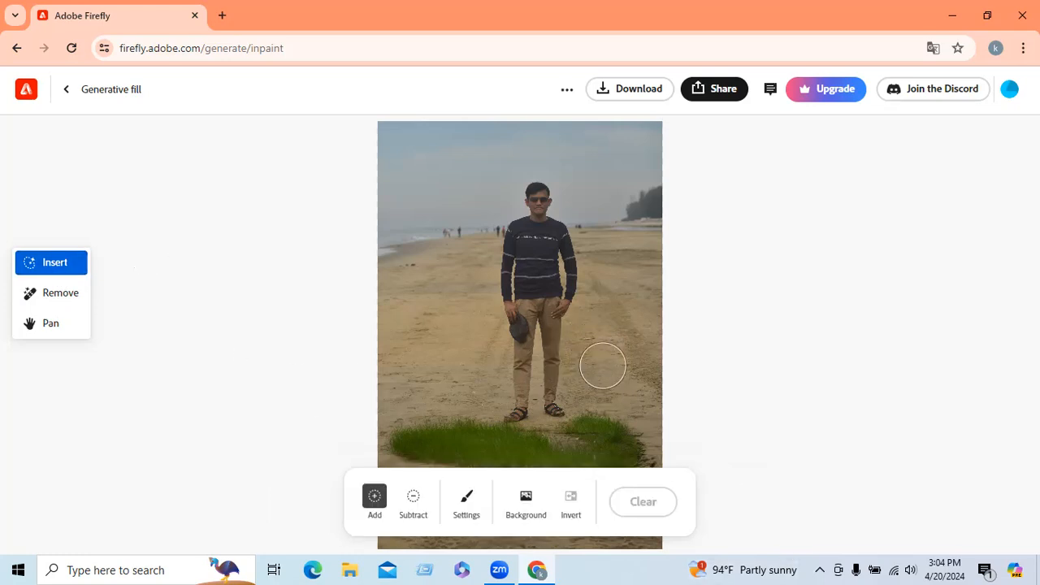
Brush over the sand beside the man's legs on the photo's right, generate "a tiger" there and keep the first variation.
mouse_move(583, 350)
left_mouse_down()
mouse_move(594, 381)
mouse_move(623, 394)
mouse_move(643, 370)
mouse_move(603, 322)
mouse_move(590, 330)
mouse_move(590, 367)
left_mouse_up()
left_click(370, 511)
type("a")
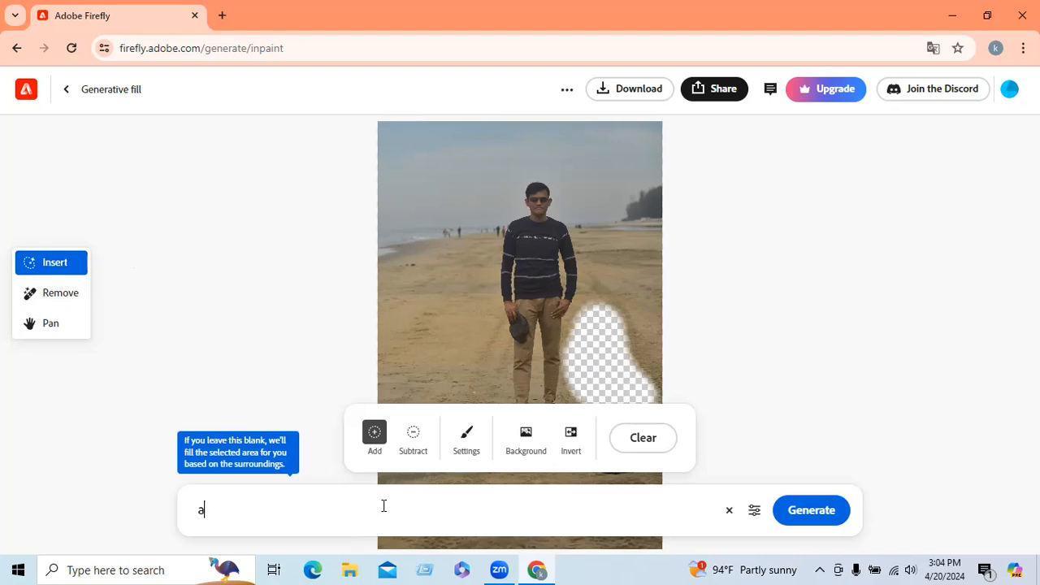
type(" tiger")
left_click(799, 512)
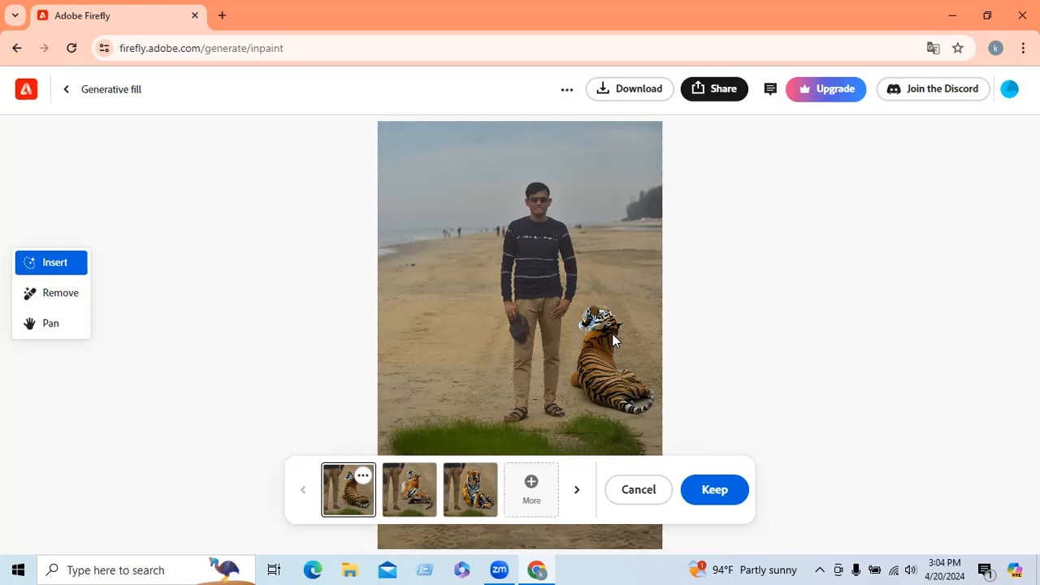
left_click(715, 491)
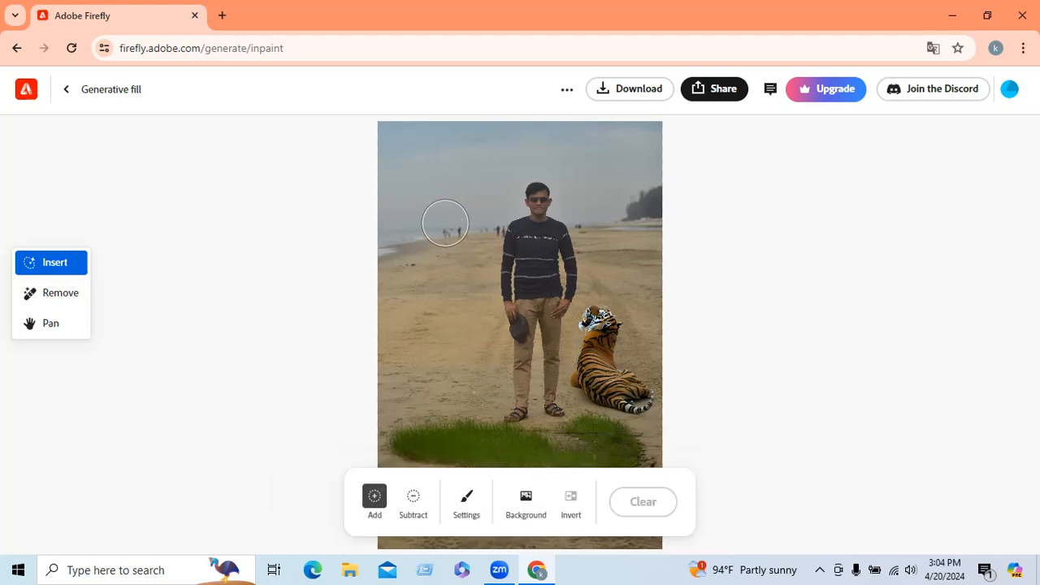
Use Remove on the distant people and the shoreline area on both sides of the man's shoulders.
left_click(53, 293)
left_click_drag(443, 225, 481, 221)
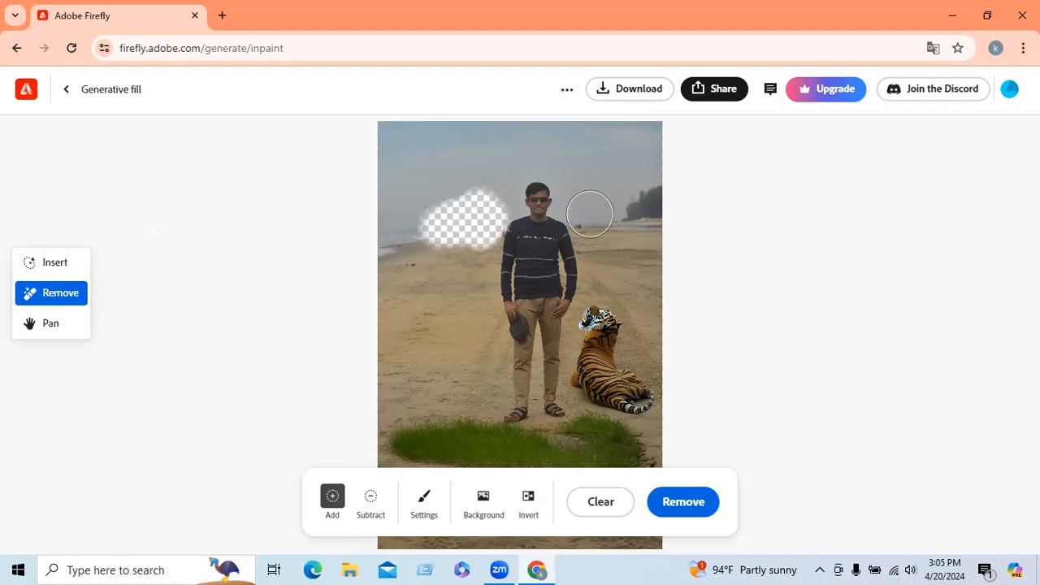
left_click(590, 214)
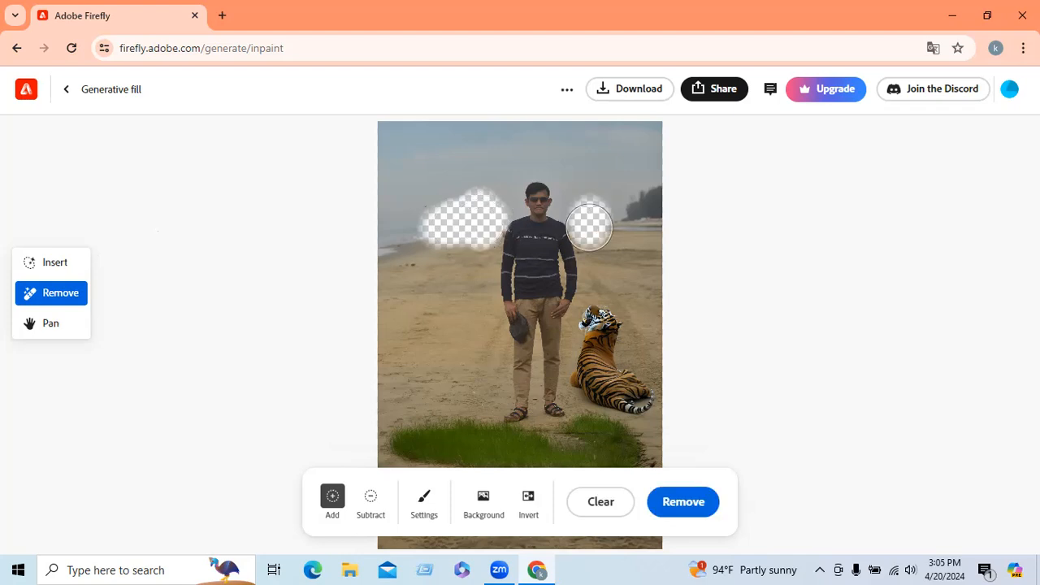
left_click(681, 502)
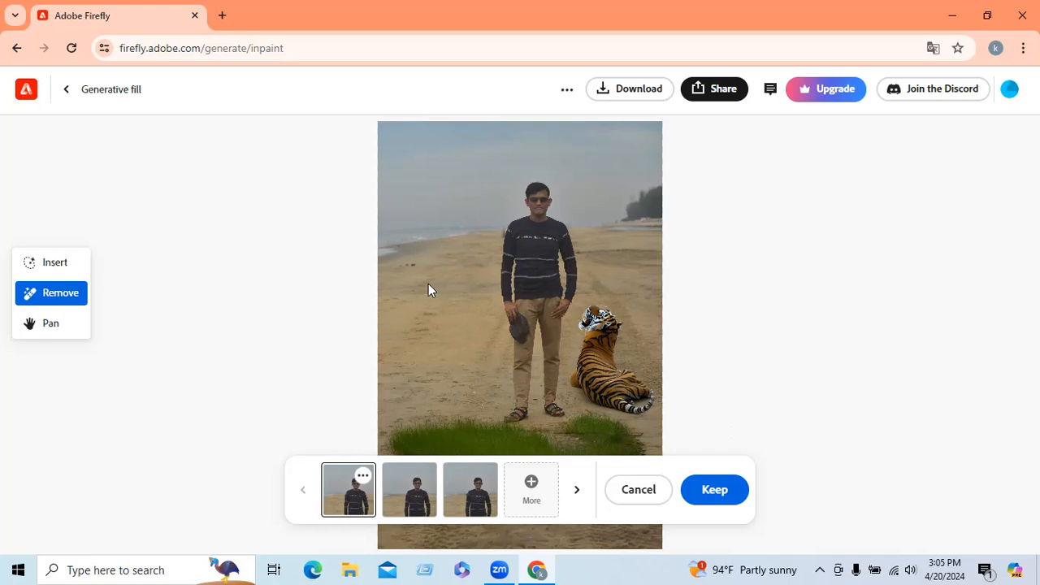
Compare the removal variations, choose the second one and save the edit while switching back to Insert.
left_click(479, 490)
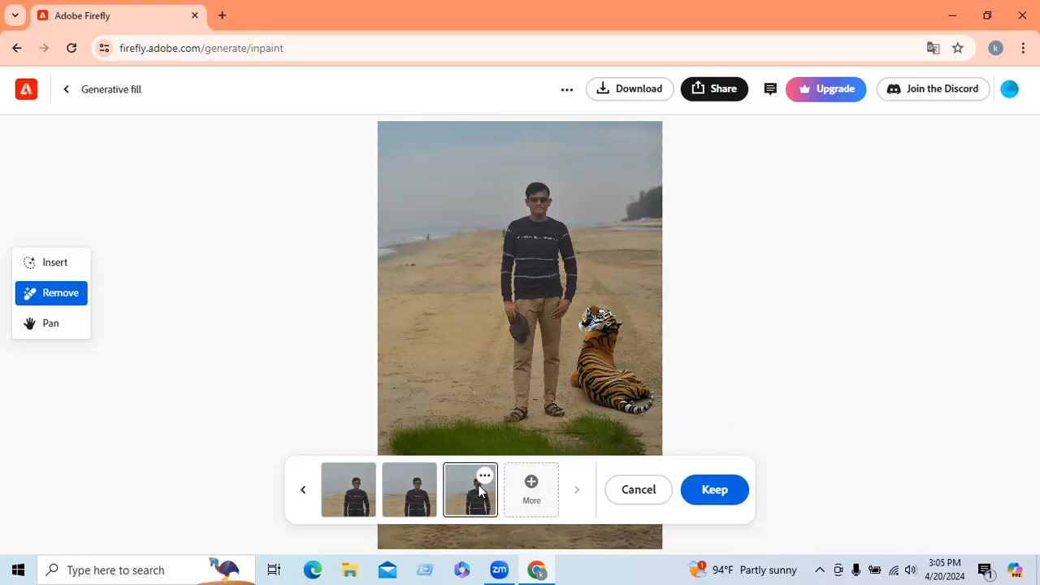
left_click(420, 499)
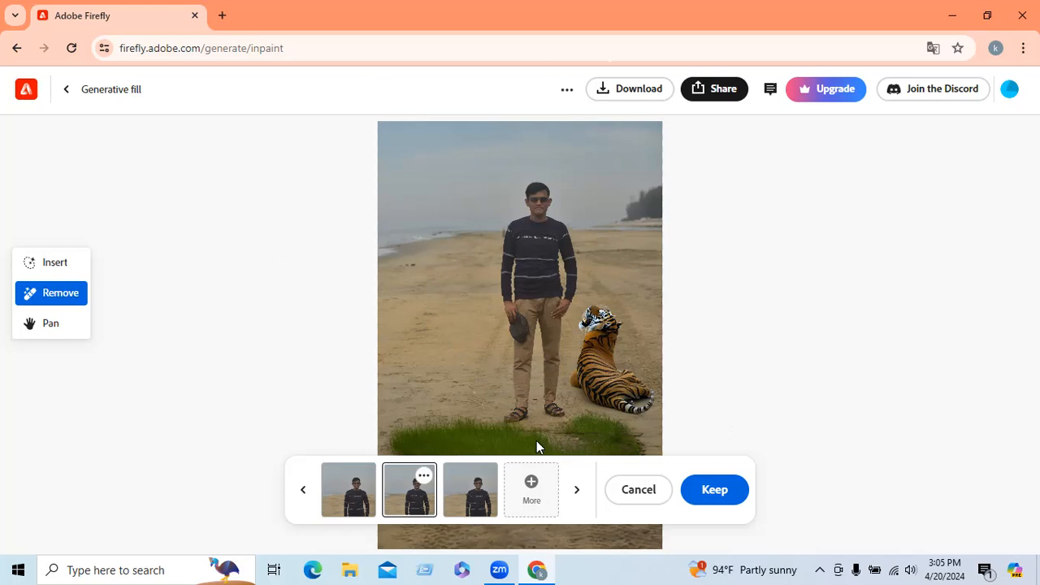
left_click(52, 265)
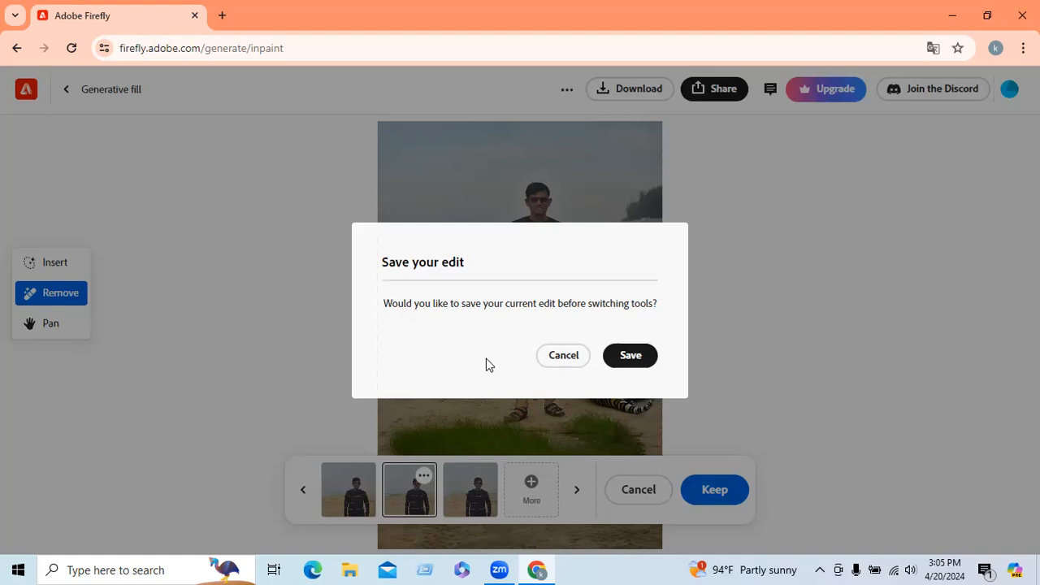
left_click(632, 358)
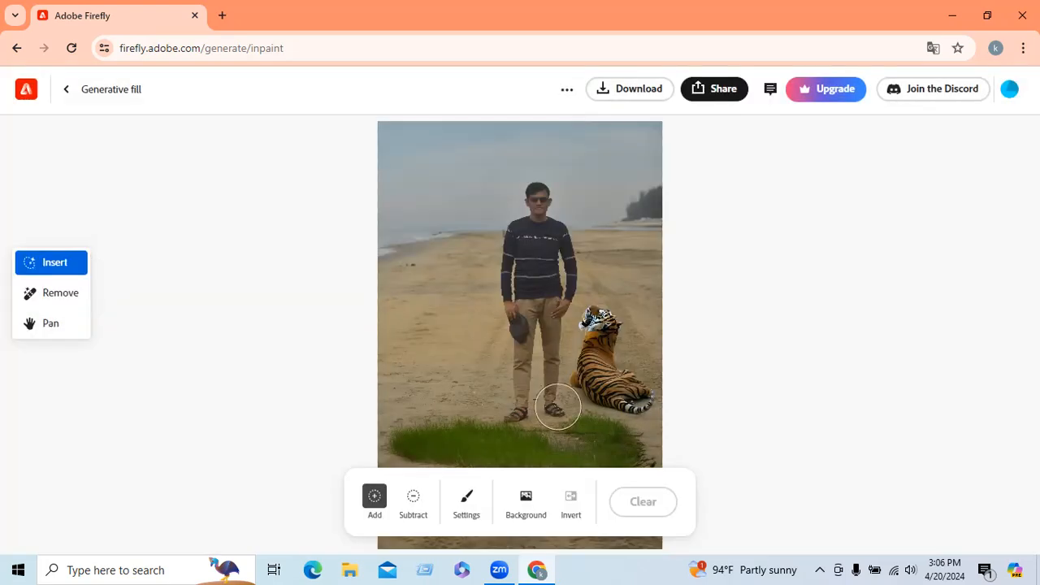
Brush over the sand on the photo's left beside the man, generate a fill with the prompt "a bike" and discard the results.
mouse_move(458, 302)
left_mouse_down()
mouse_move(449, 369)
mouse_move(439, 311)
mouse_move(415, 327)
mouse_move(442, 330)
mouse_move(417, 362)
mouse_move(446, 367)
mouse_move(419, 358)
left_mouse_up()
left_click(334, 510)
type("a bike")
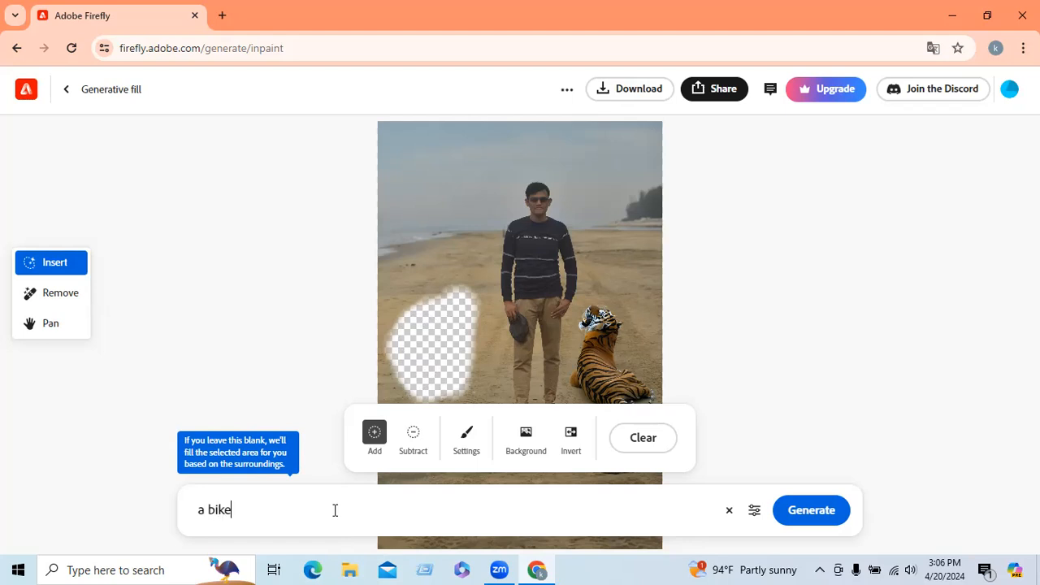
left_click(826, 509)
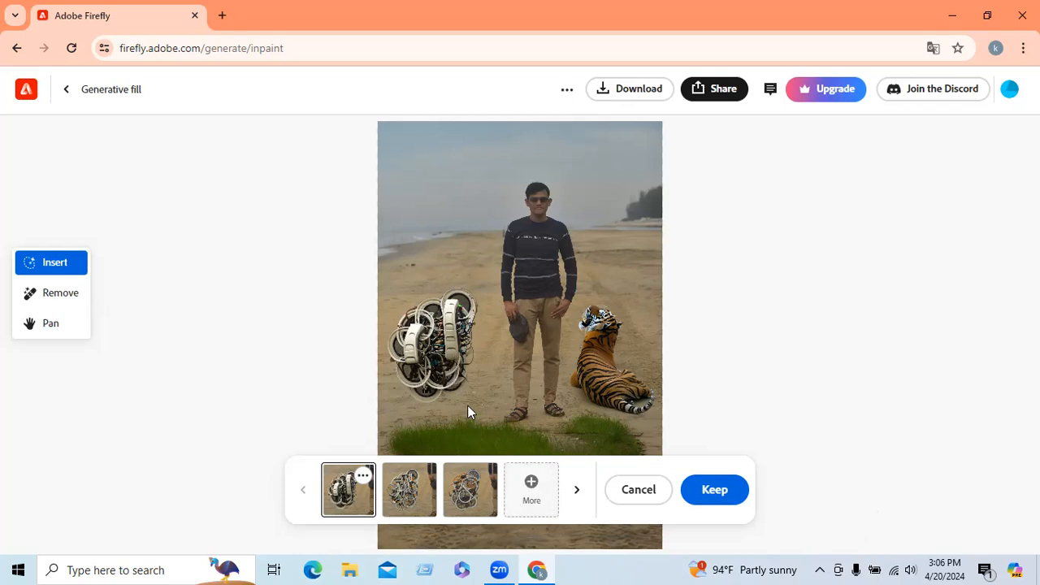
left_click(639, 490)
Generate a fill with the prompt "a motor cycle" in the same selection, compare the variations and keep the first, blue and white one.
left_click_drag(257, 513, 96, 520)
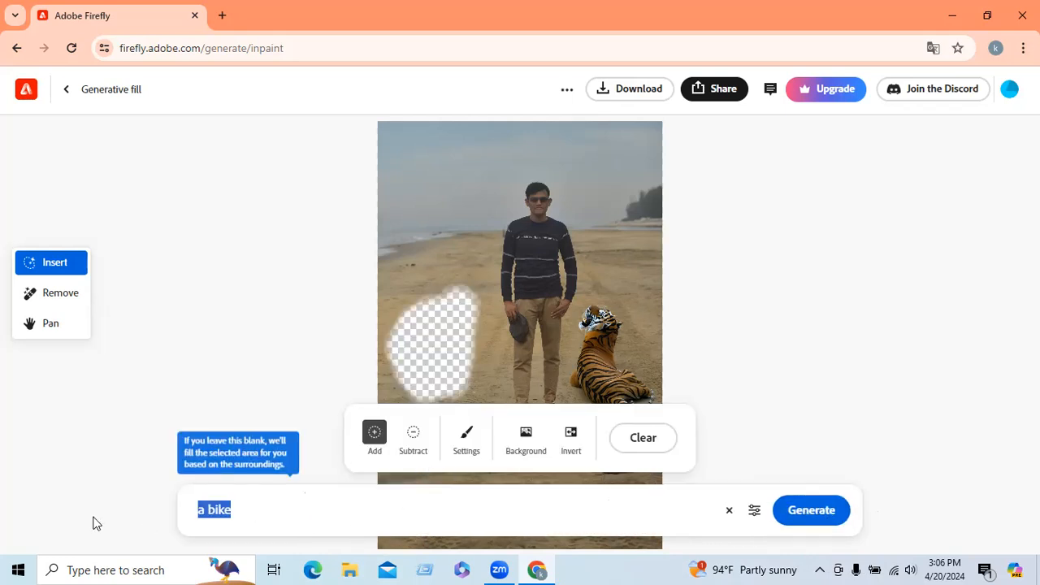
type("a mo")
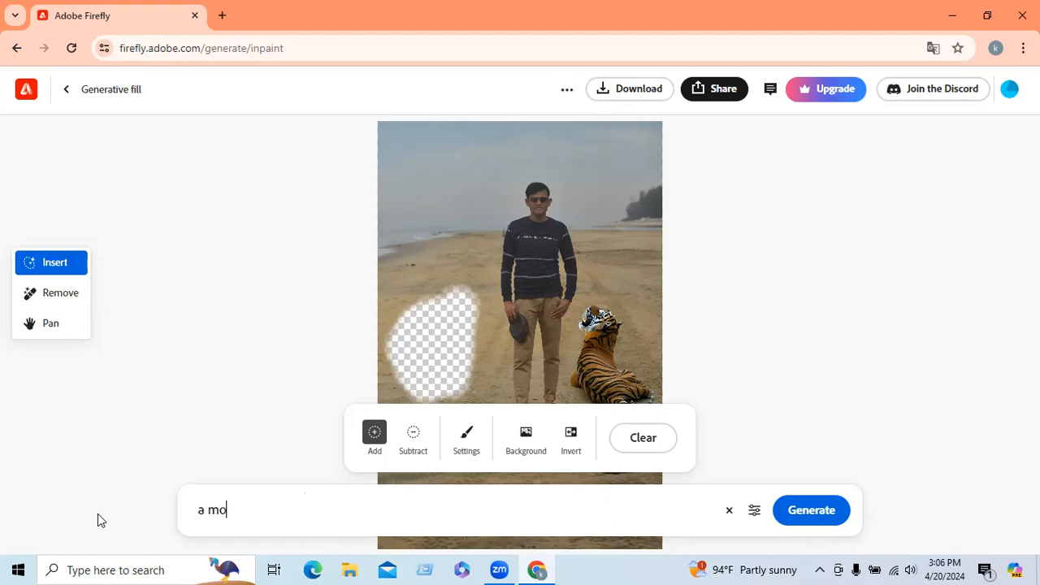
type("tor cycle")
left_click(819, 512)
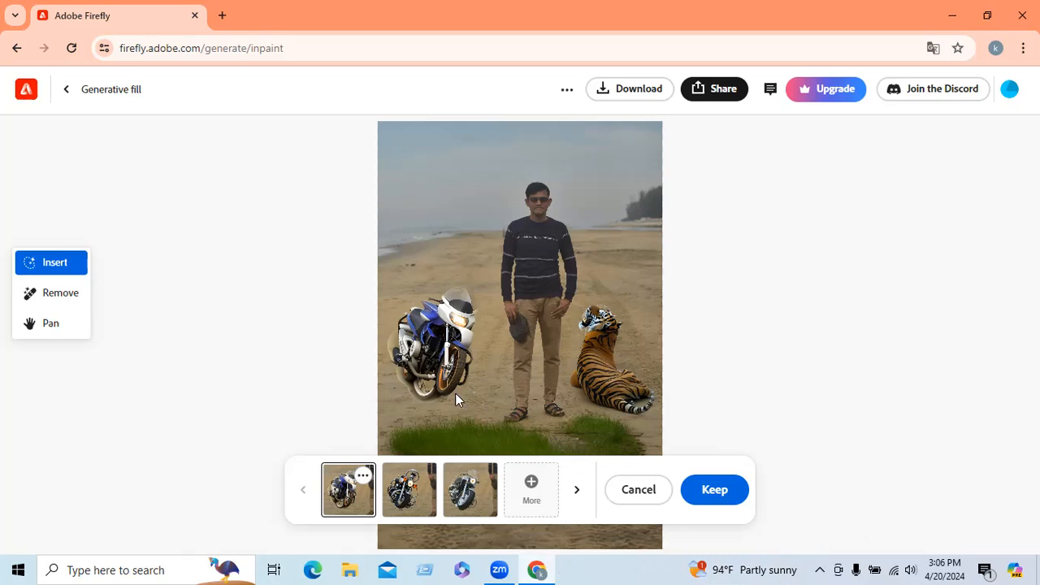
left_click(424, 509)
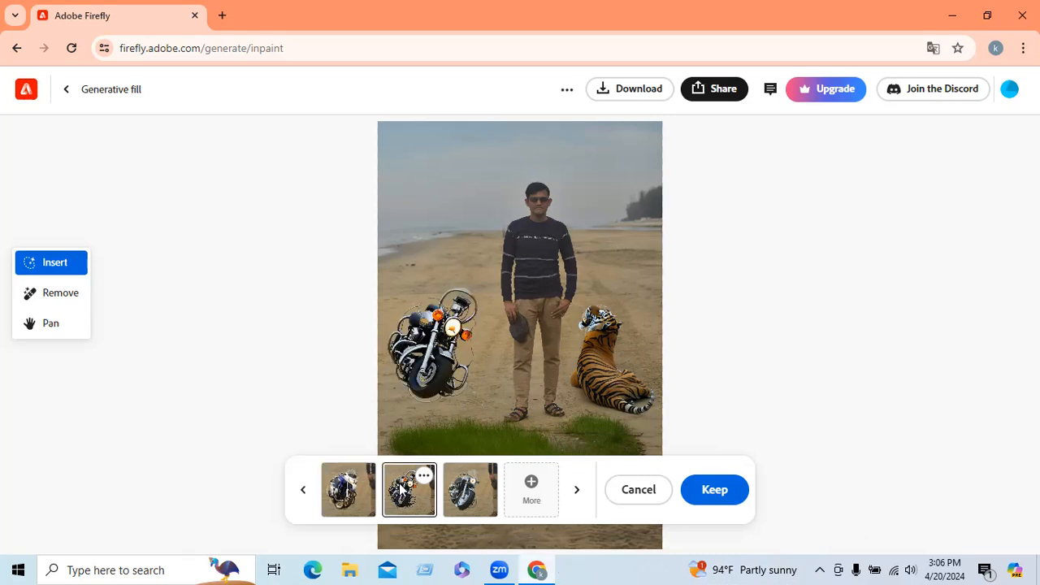
left_click(469, 509)
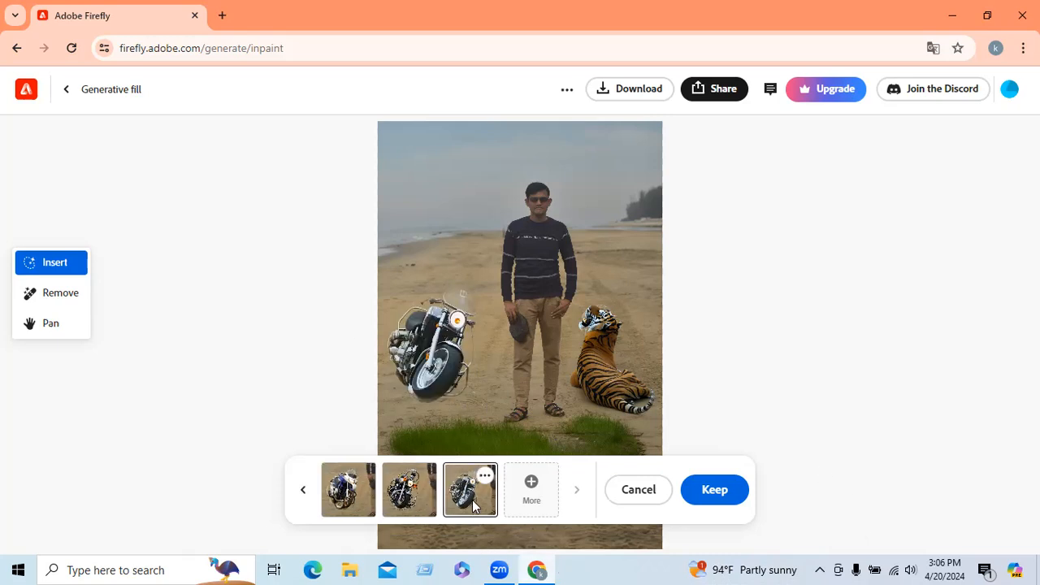
left_click(348, 494)
left_click(714, 491)
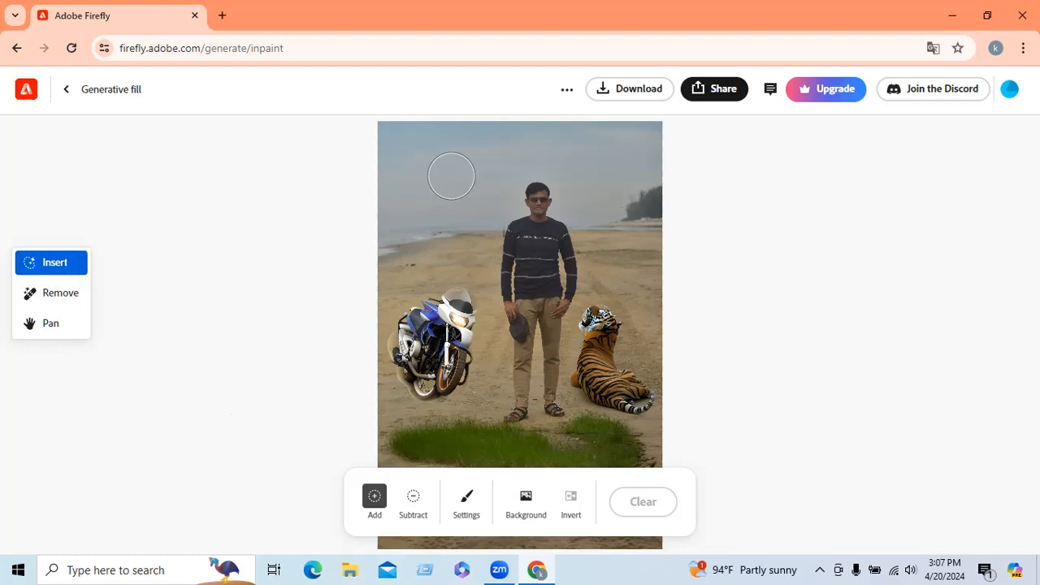
mouse_move(452, 132)
left_mouse_down()
mouse_move(683, 131)
mouse_move(453, 162)
mouse_move(497, 146)
mouse_move(409, 141)
mouse_move(402, 180)
mouse_move(418, 144)
mouse_move(377, 220)
mouse_move(427, 177)
mouse_move(460, 205)
mouse_move(492, 178)
left_mouse_up()
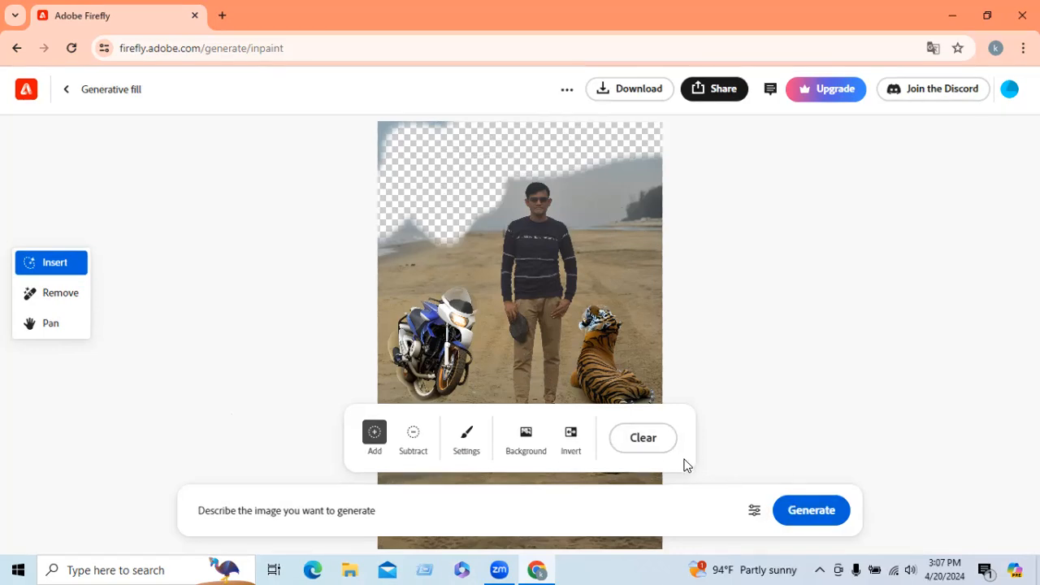
left_click(639, 445)
scroll(559, 405, "up", 3)
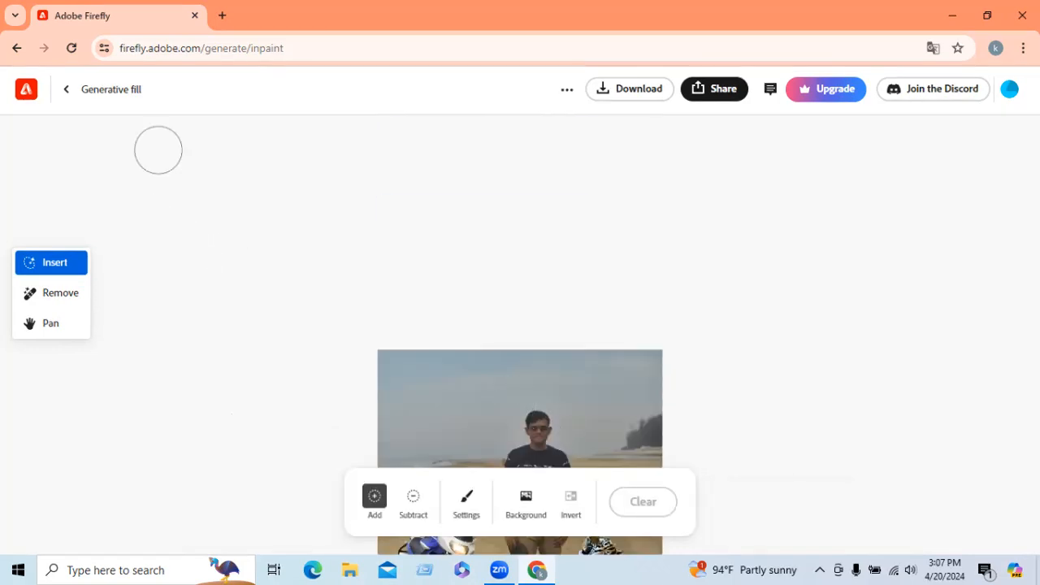
left_click(65, 90)
left_click(499, 275)
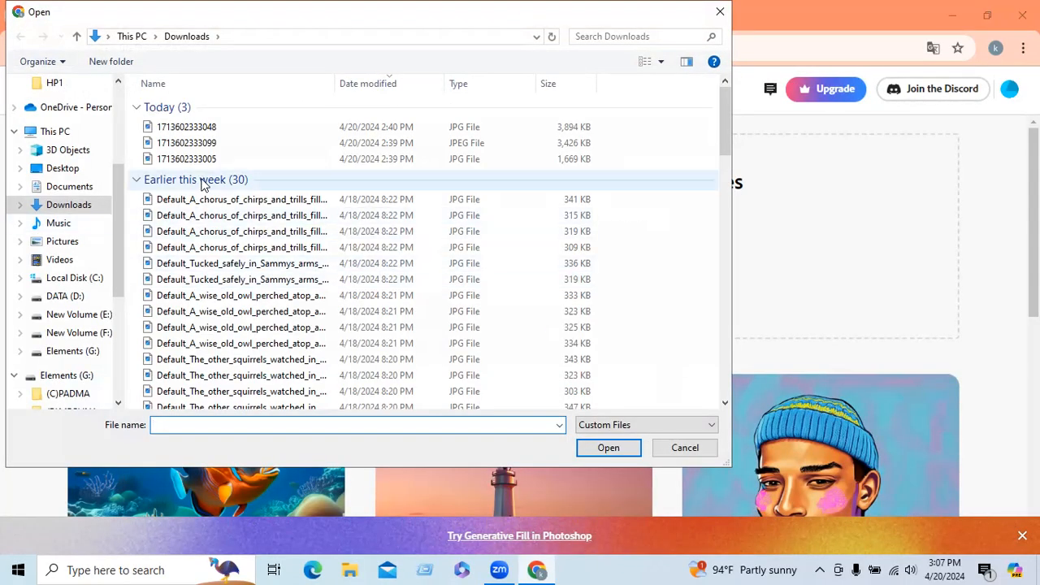
left_click(198, 160)
left_click(610, 454)
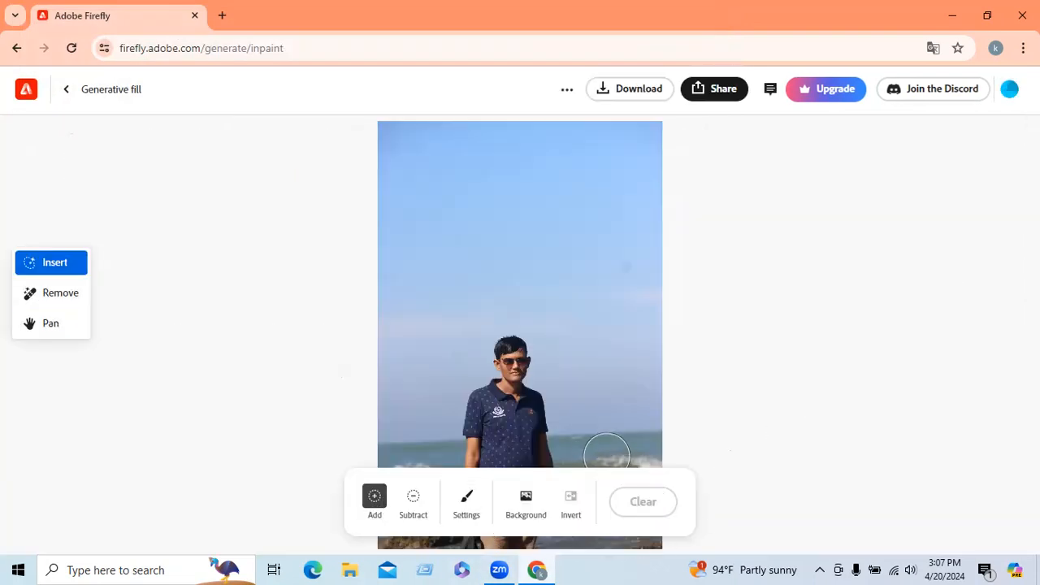
scroll(606, 452, "down", 3)
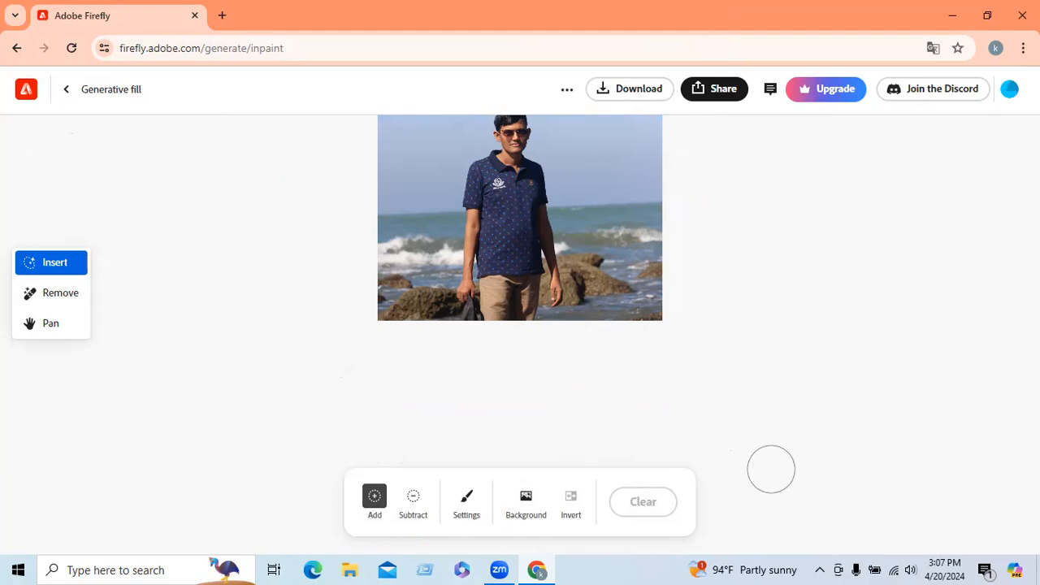
Select the whole background behind the man and generate a fill with the prompt "a natural scenary".
scroll(618, 431, "up", 1)
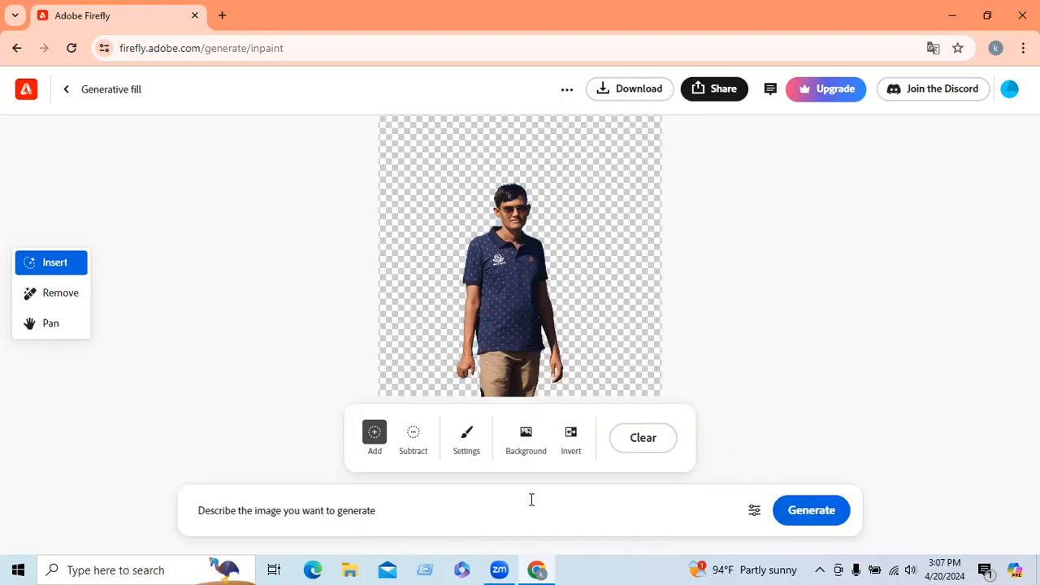
scroll(618, 382, "up", 1)
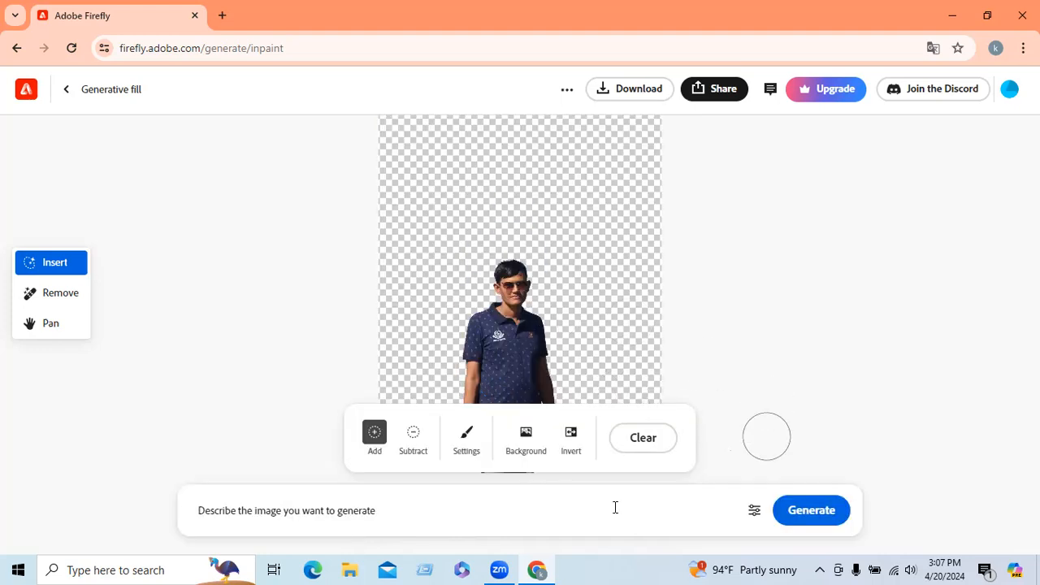
left_click(379, 510)
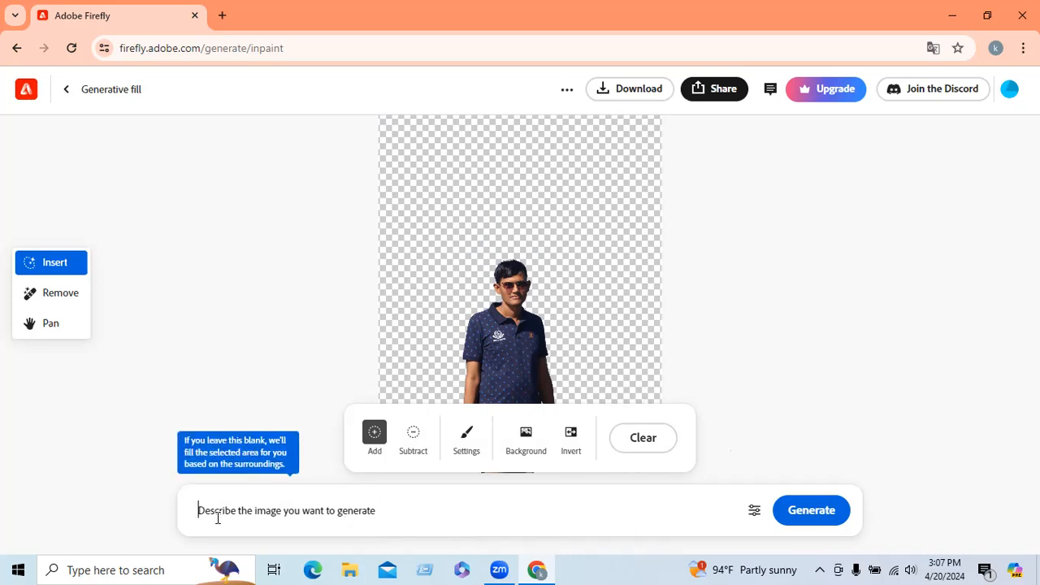
type("blu")
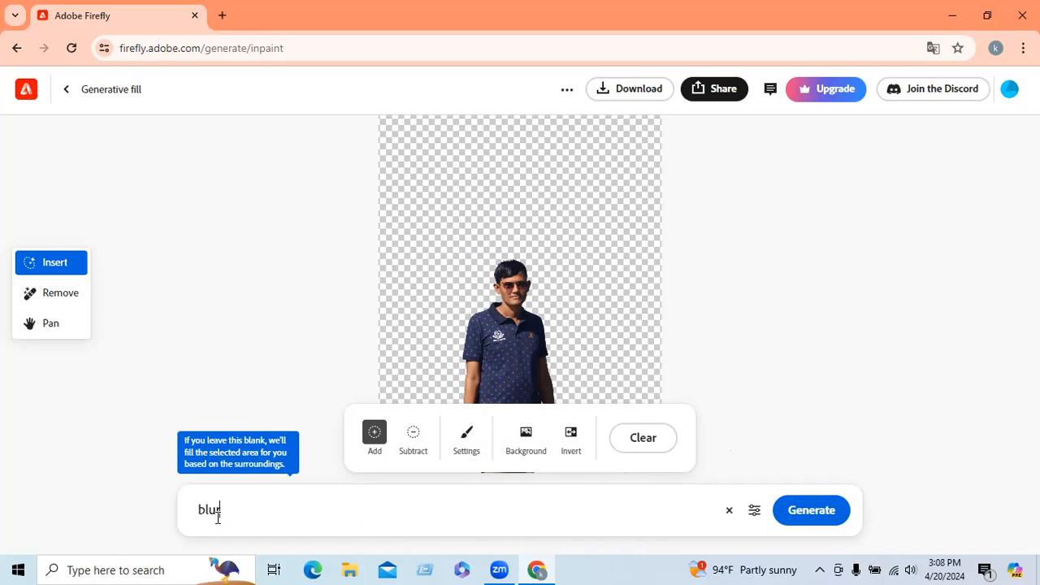
key("BackSpace")
key("BackSpace")
key("BackSpace")
type("a natural scenary")
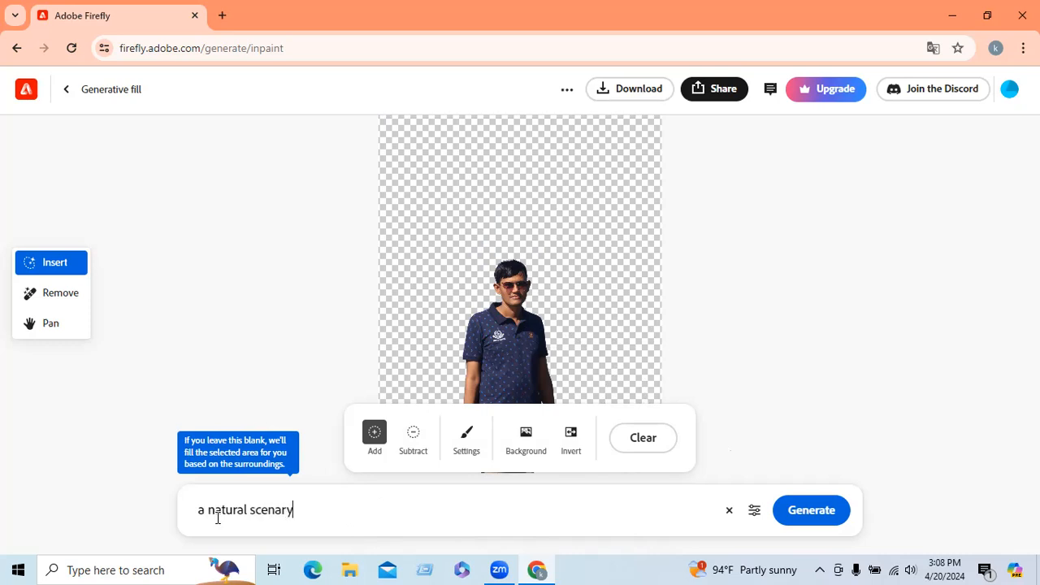
left_click(821, 513)
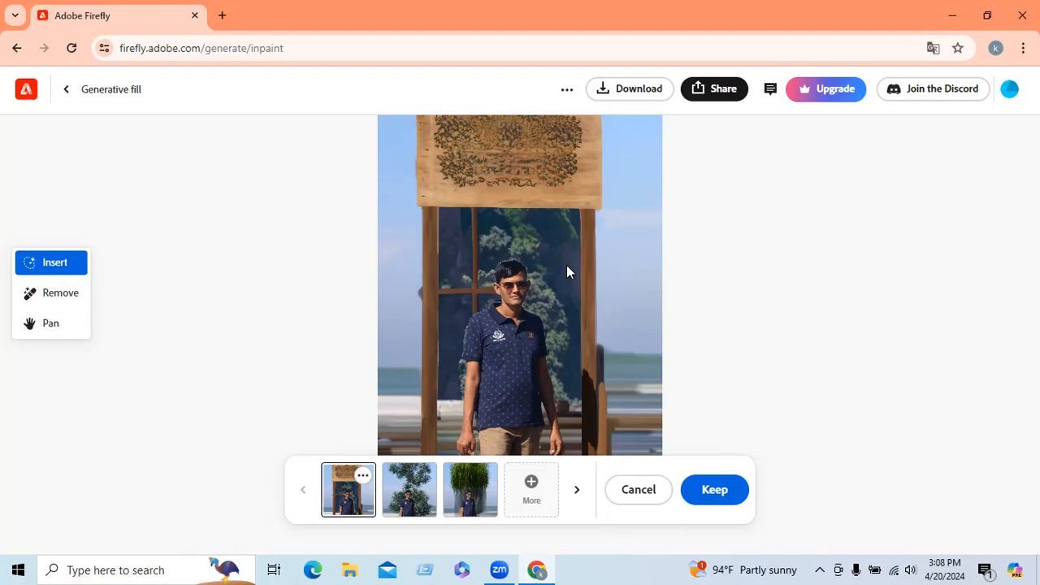
Compare the third and second scenery variations, discard the results and clear the background selection.
scroll(569, 293, "down", 3)
left_click(472, 496)
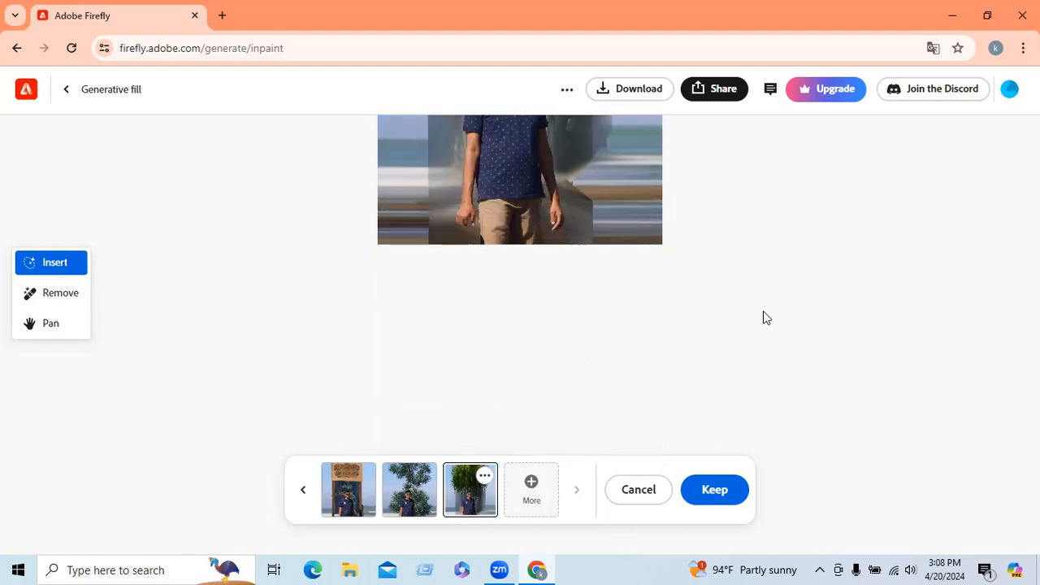
scroll(764, 317, "up", 4)
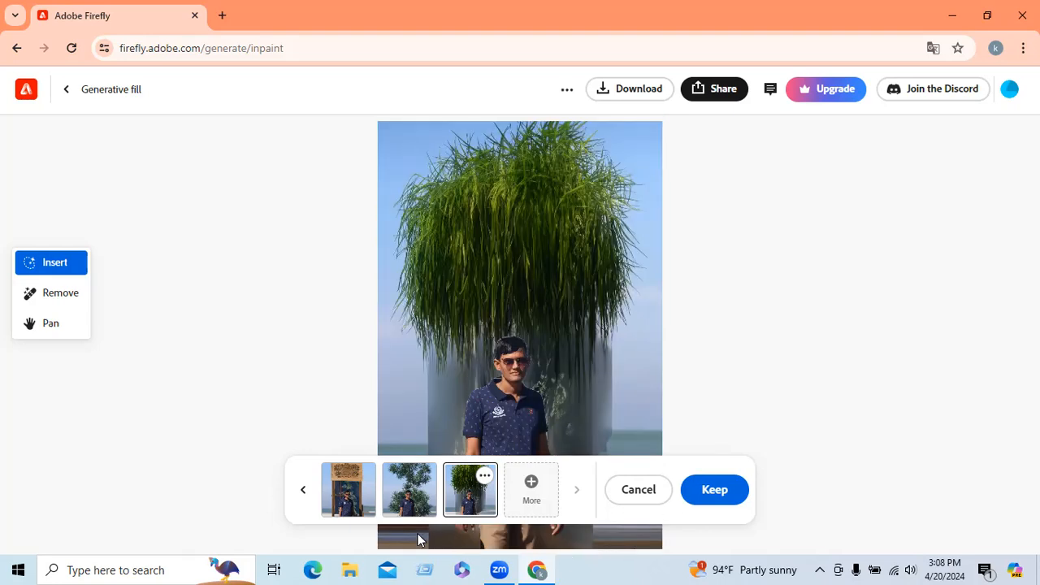
left_click(413, 492)
scroll(573, 456, "down", 2)
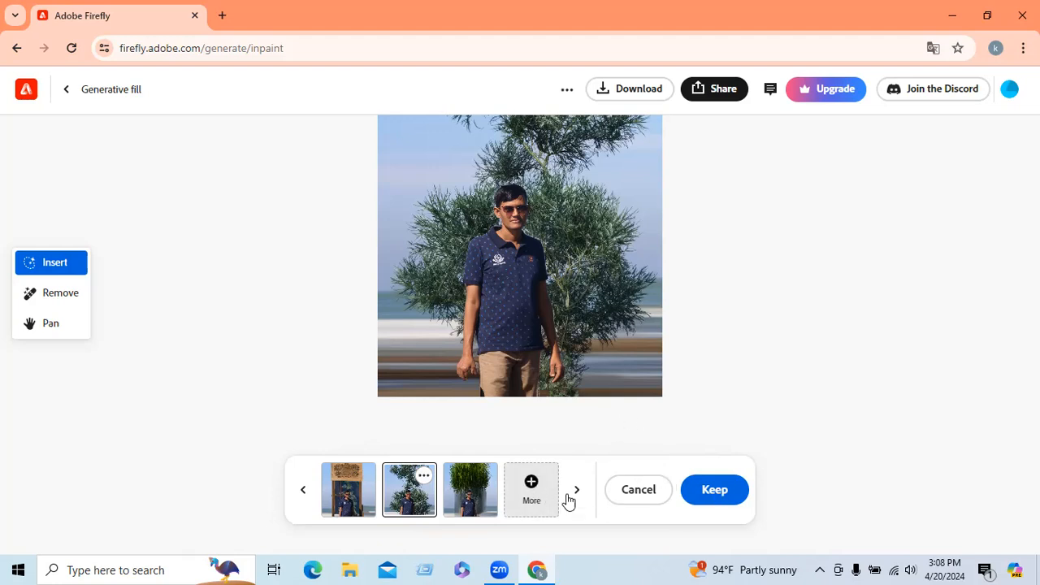
left_click(665, 498)
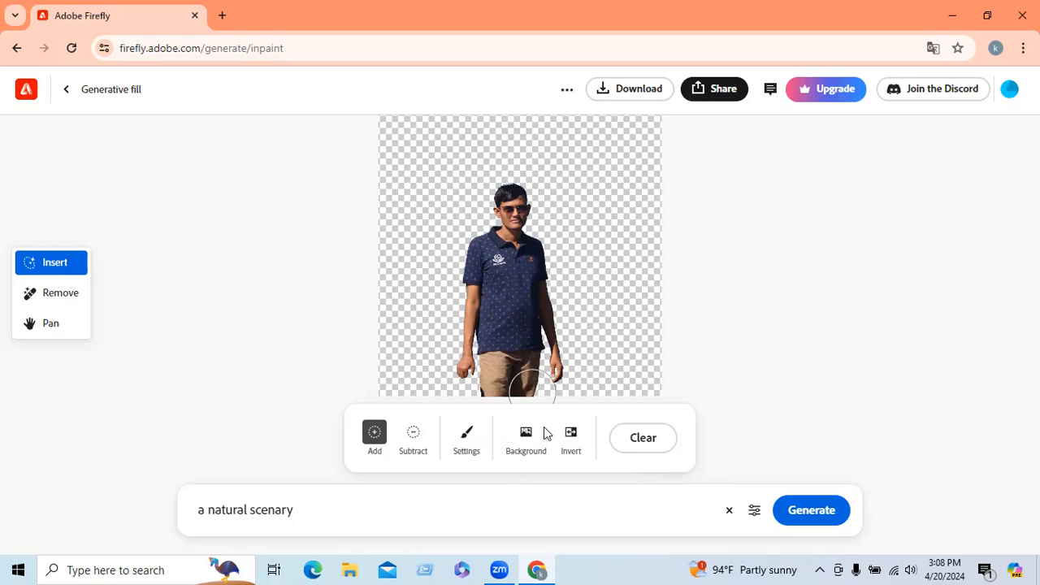
left_click(641, 449)
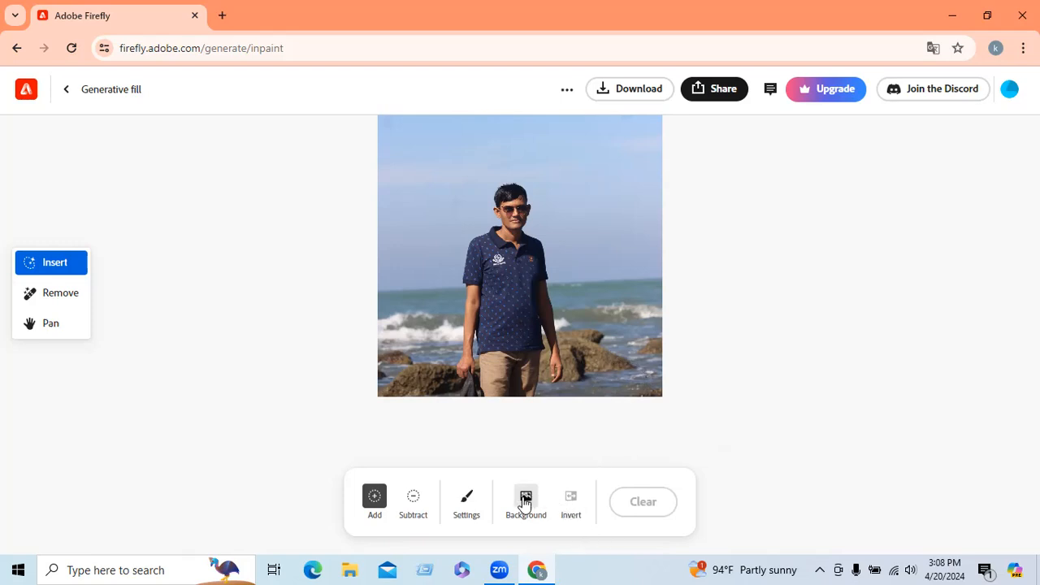
Select the background again, insert "blur" before "scenary" in the prompt and generate the fill.
left_click(526, 502)
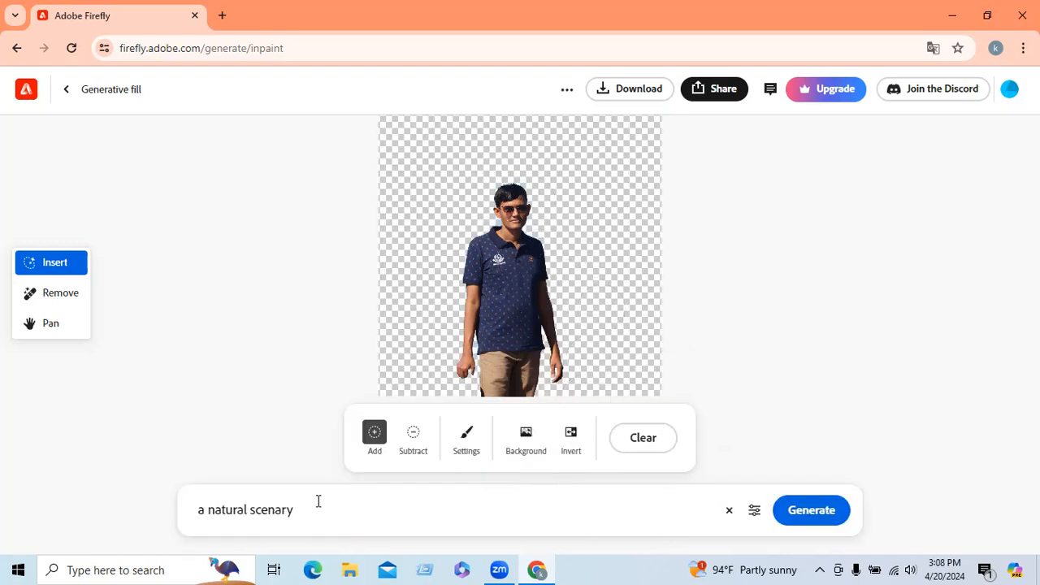
left_click_drag(316, 504, 193, 513)
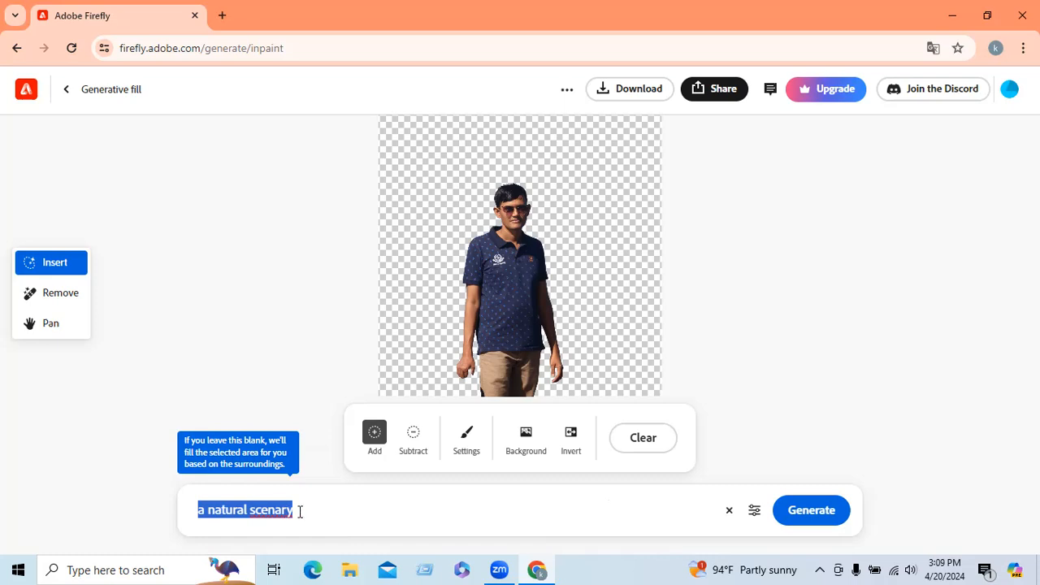
left_click(251, 511)
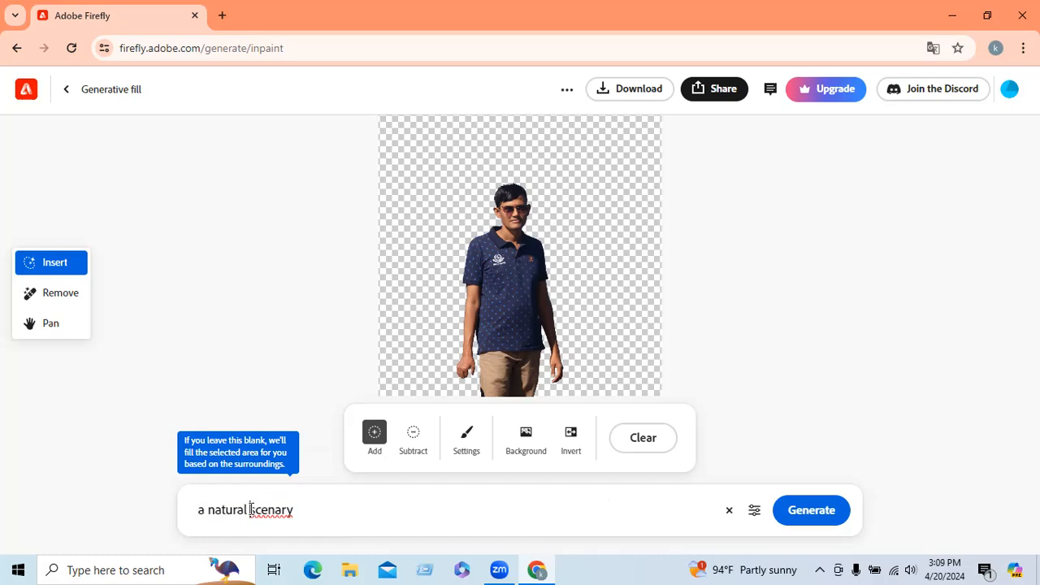
type("blur")
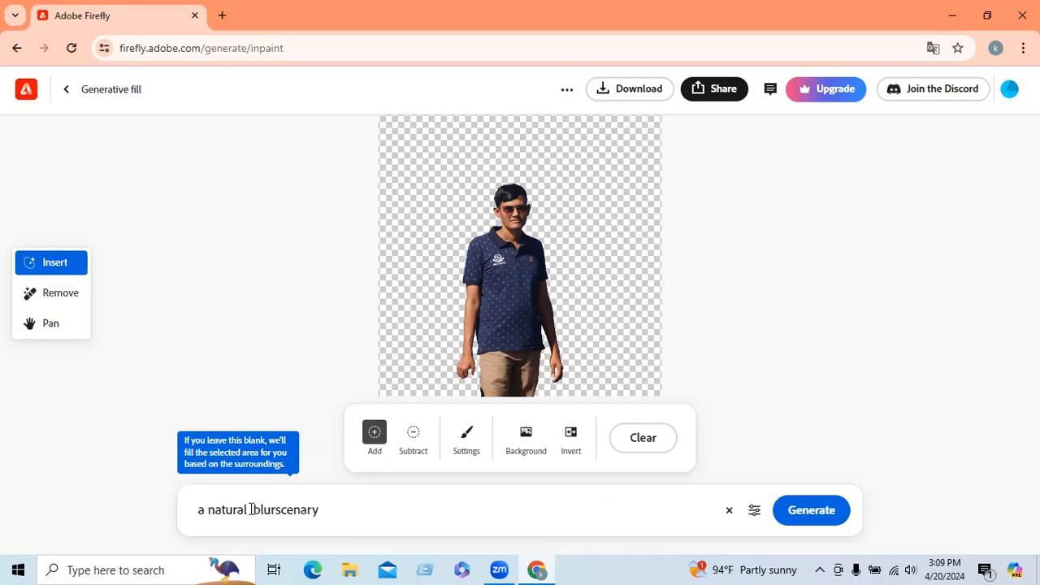
left_click(810, 516)
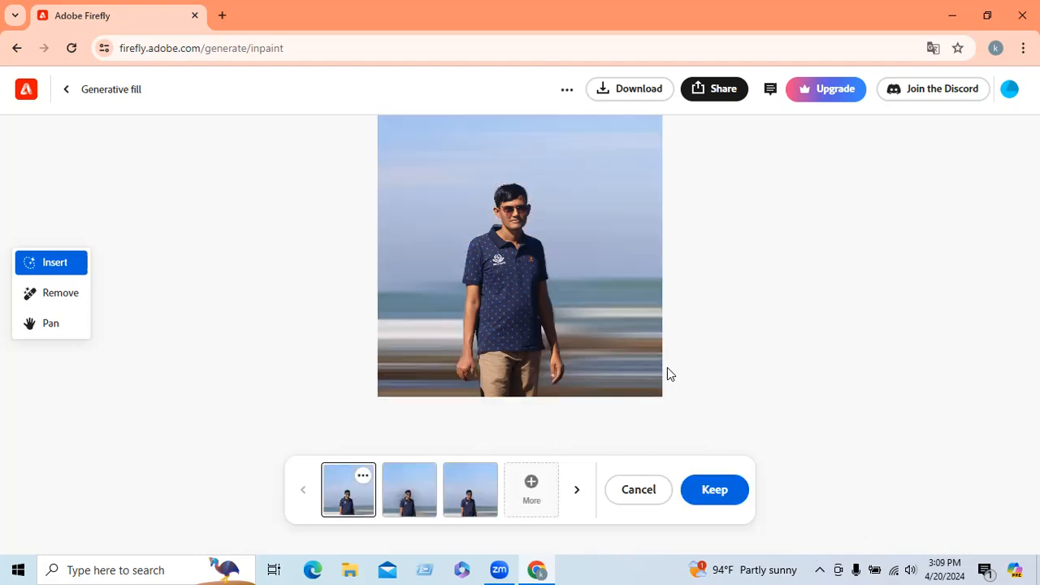
Compare the blurred background variations and keep the second one.
scroll(483, 300, "up", 3)
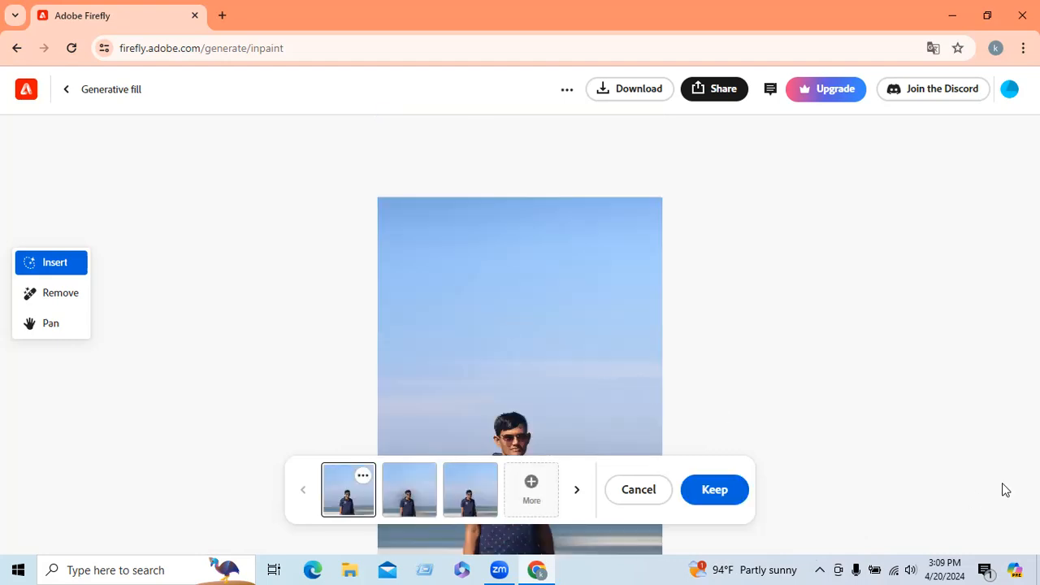
scroll(813, 459, "down", 1)
scroll(691, 500, "down", 1)
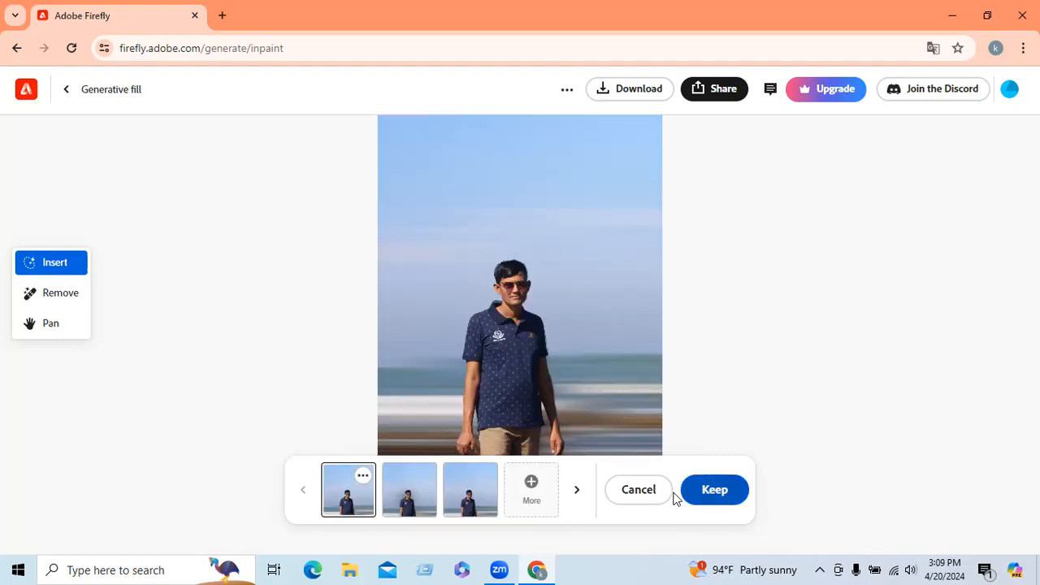
left_click(470, 492)
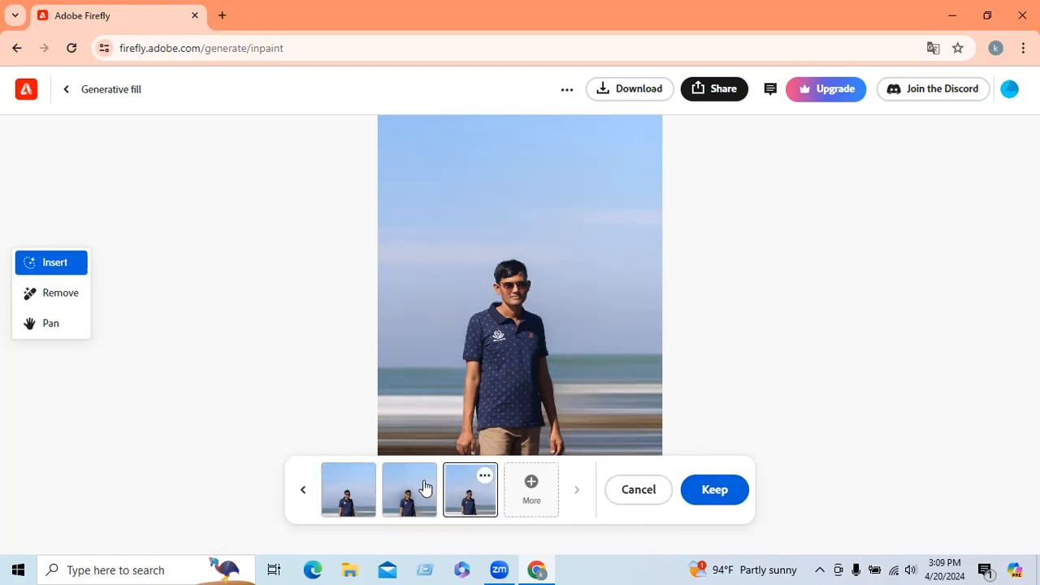
left_click(425, 491)
scroll(613, 333, "up", 1)
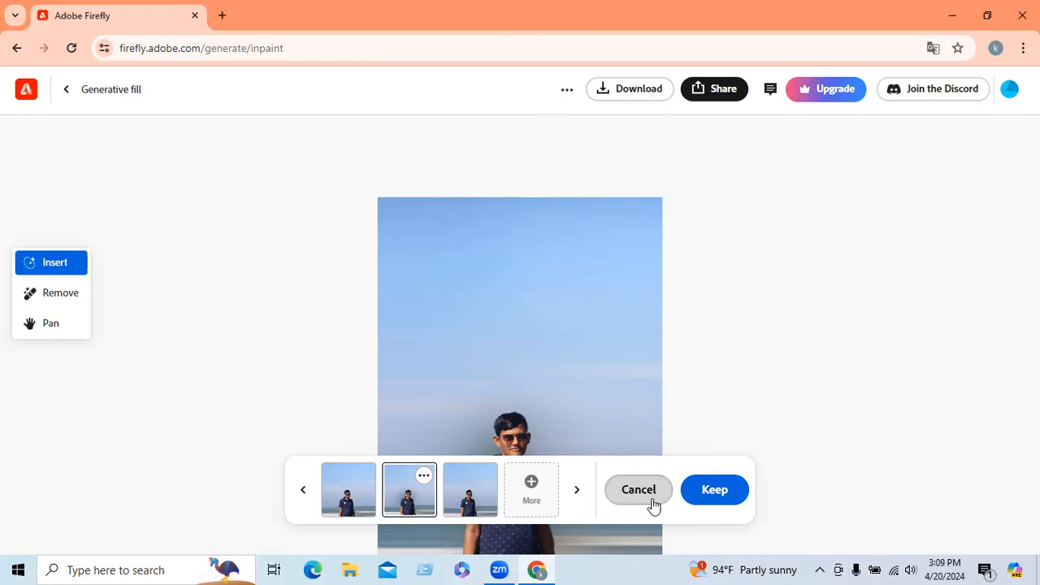
left_click(715, 489)
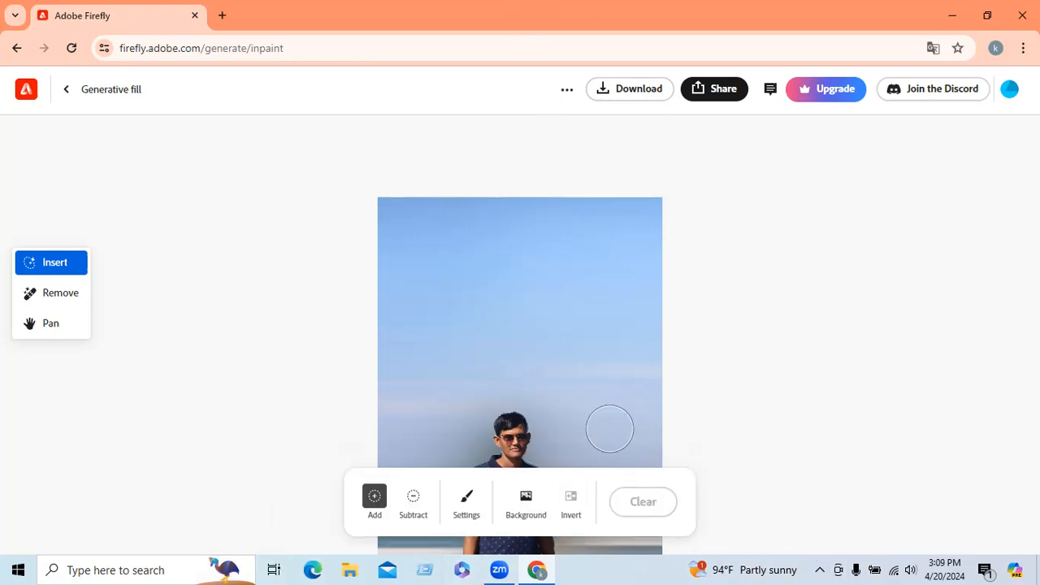
Look over the kept blurred-background photo and select the page's web address.
scroll(604, 425, "down", 5)
scroll(619, 416, "up", 3)
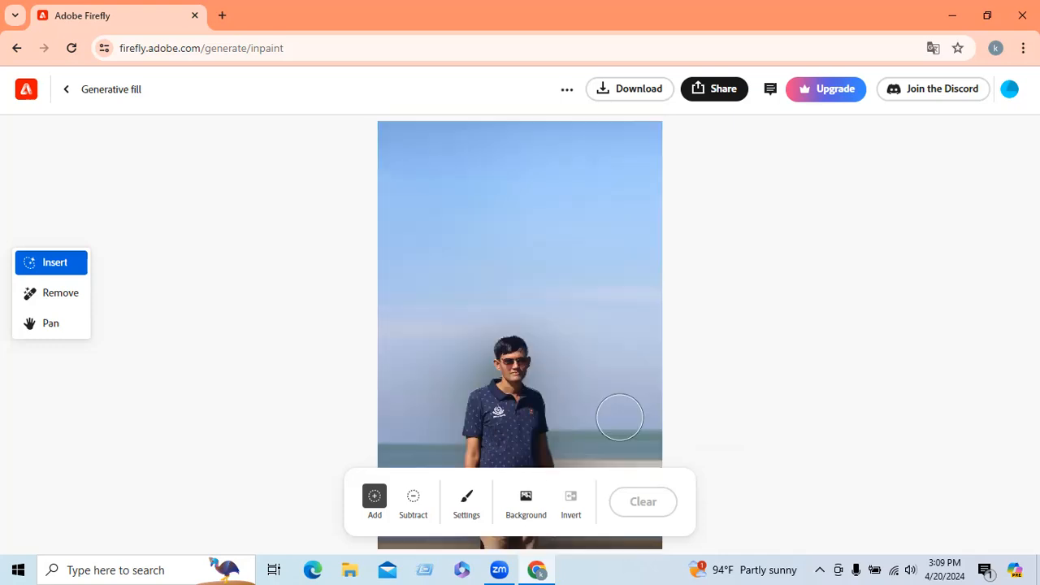
scroll(618, 420, "down", 3)
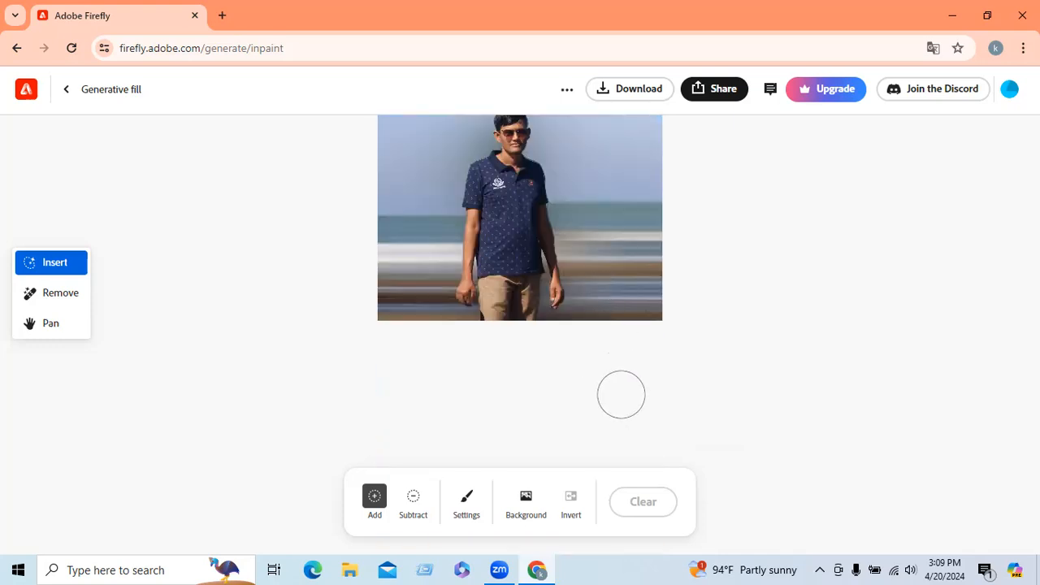
scroll(620, 386, "up", 3)
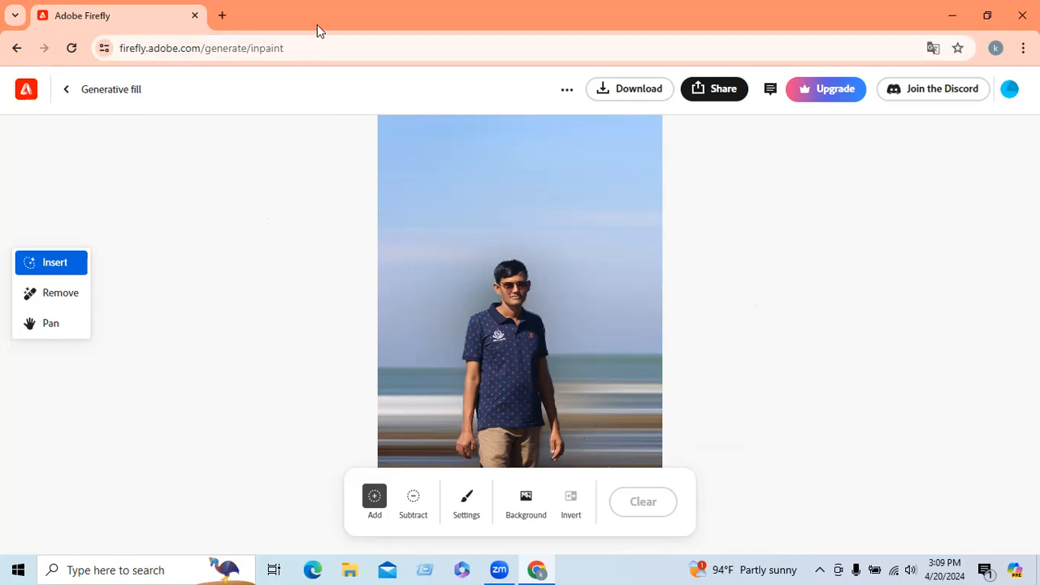
left_click(308, 46)
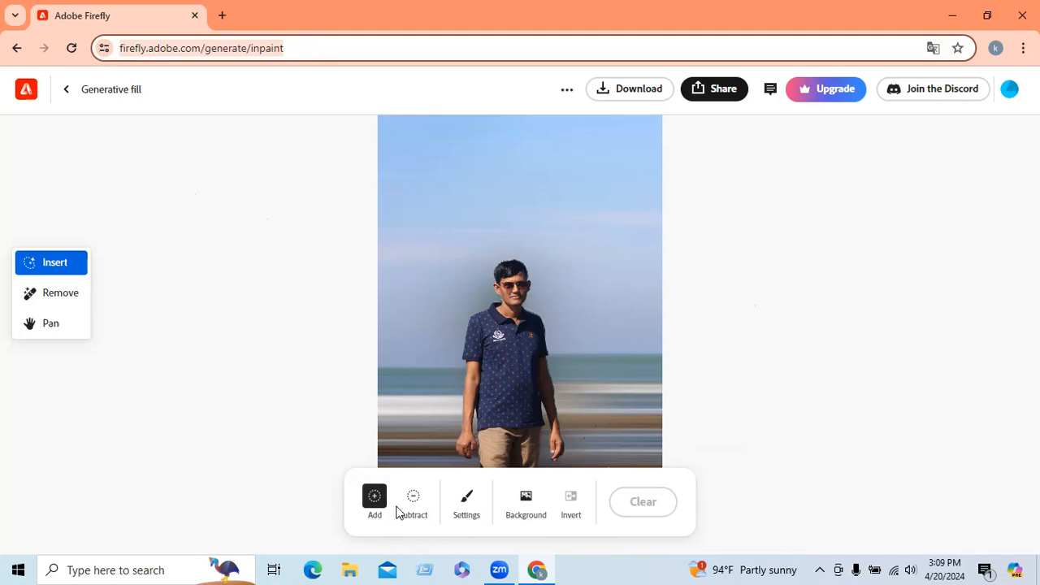